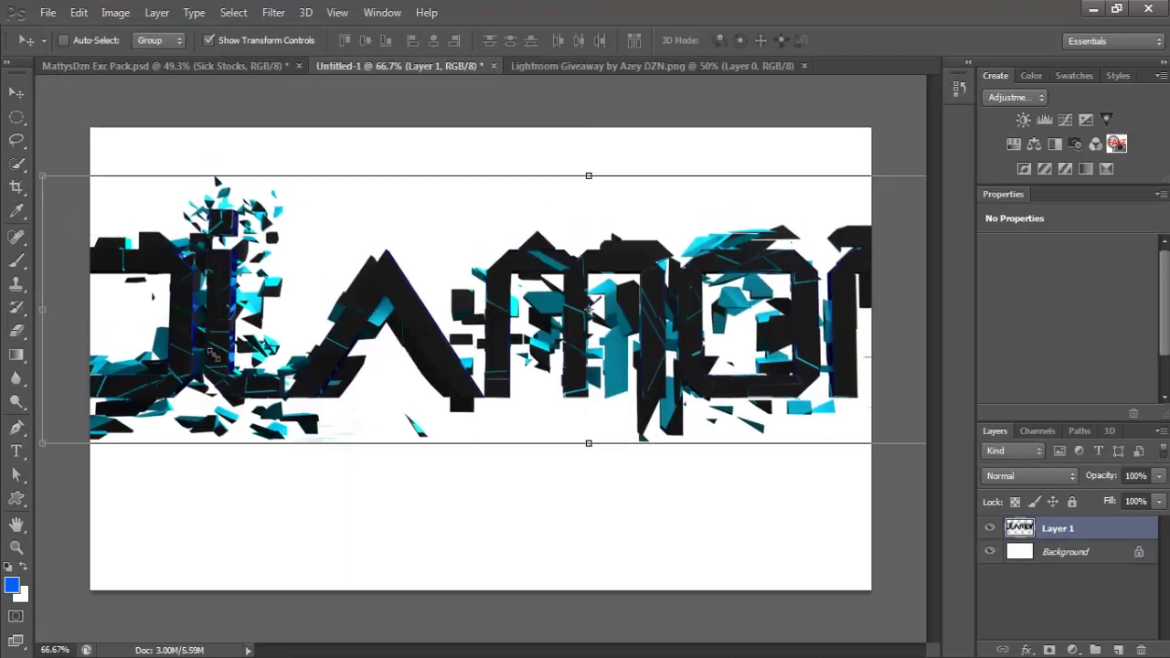
- Scale down the DIAMOND text layer to fit inside the canvas and position it centrally
left_click_drag(213, 355, 151, 287)
key("Return")
left_click_drag(91, 179, 178, 280)
key("Return")
left_click_drag(505, 303, 407, 326)
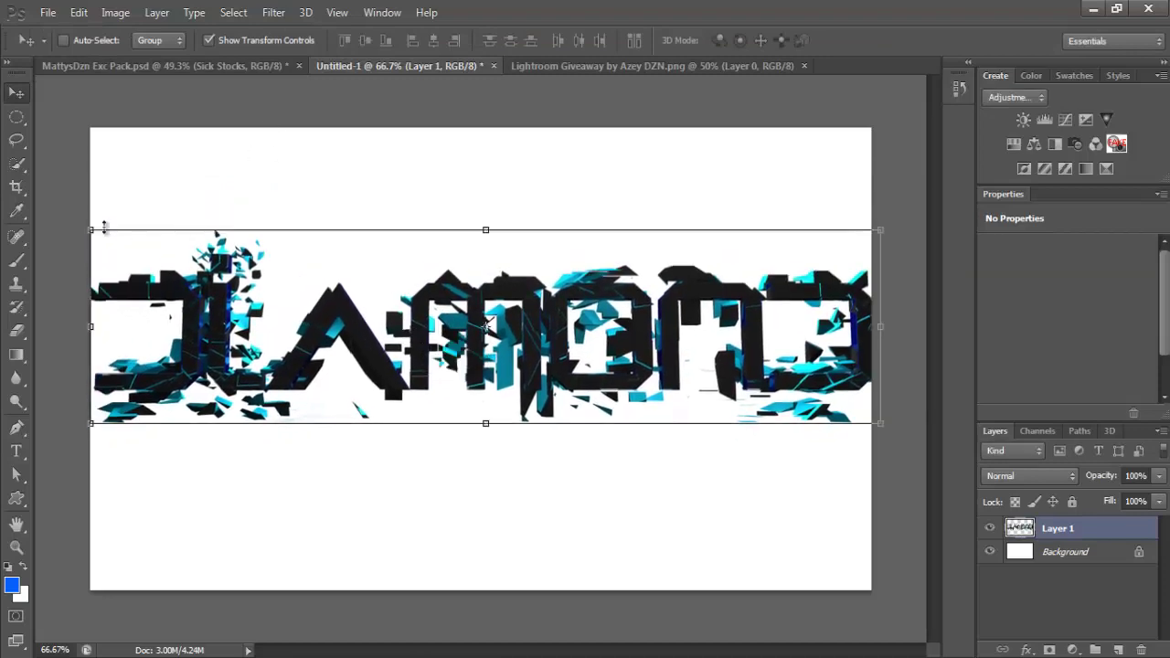
left_click_drag(103, 227, 152, 240)
key("Return")
left_click_drag(624, 369, 592, 366)
- Apply the Oil Paint filter to the text layer with Stylization 1.684 and Cleanliness 15
left_click(116, 12)
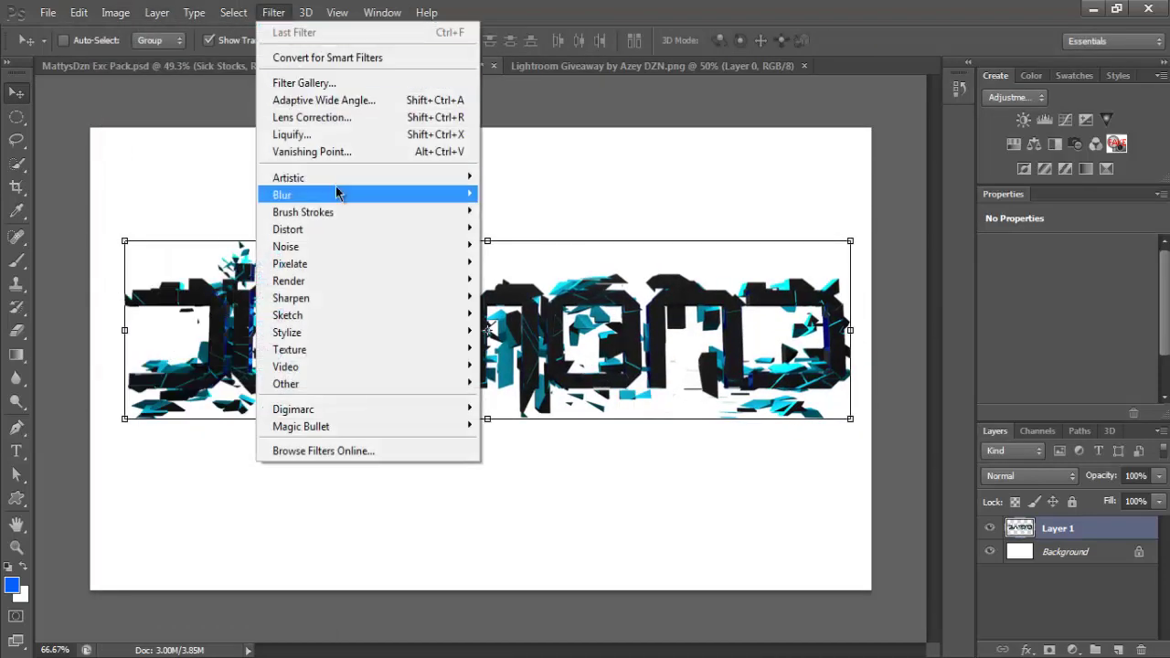
mouse_move(448, 180)
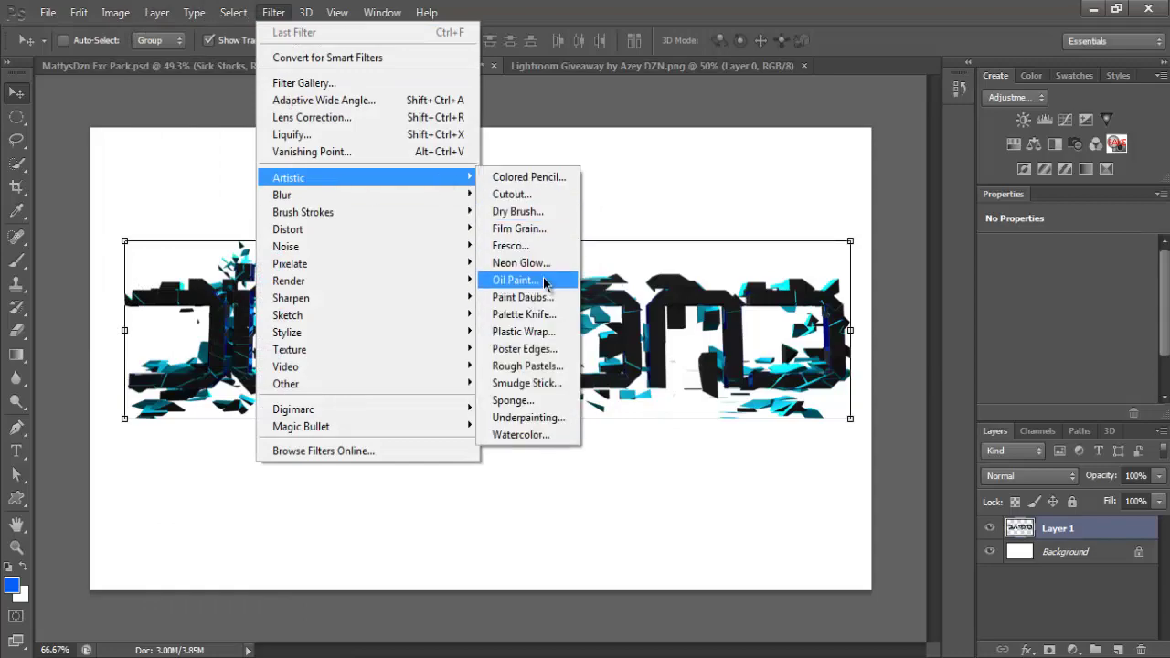
left_click(544, 282)
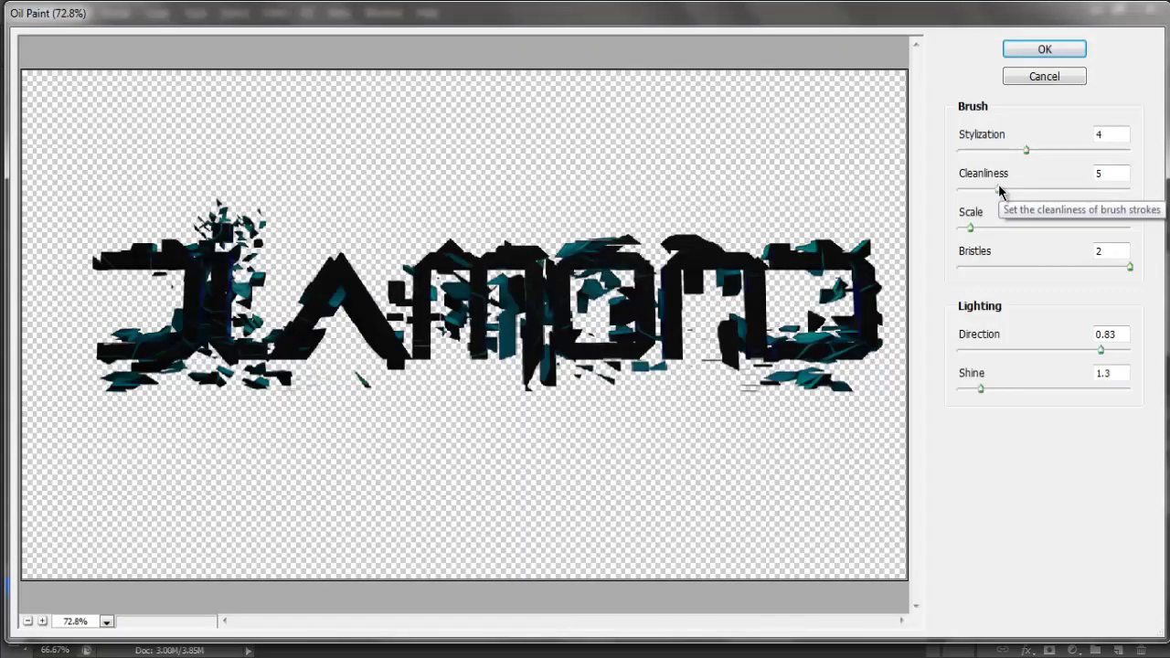
left_click_drag(1001, 190, 959, 189)
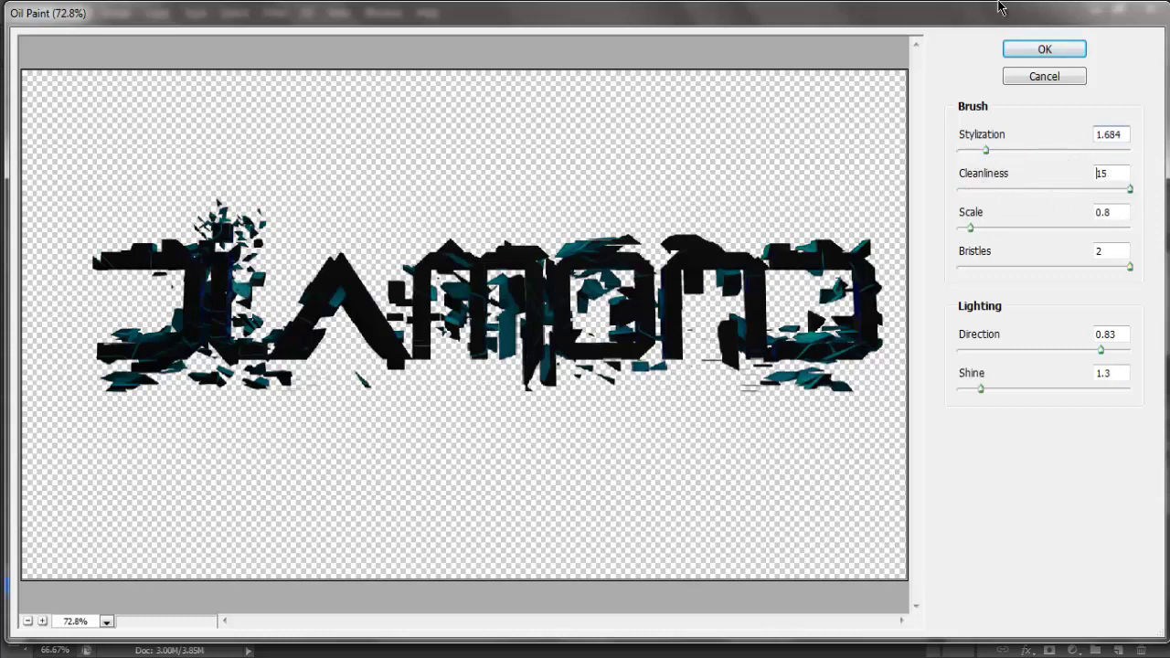
left_click(1015, 48)
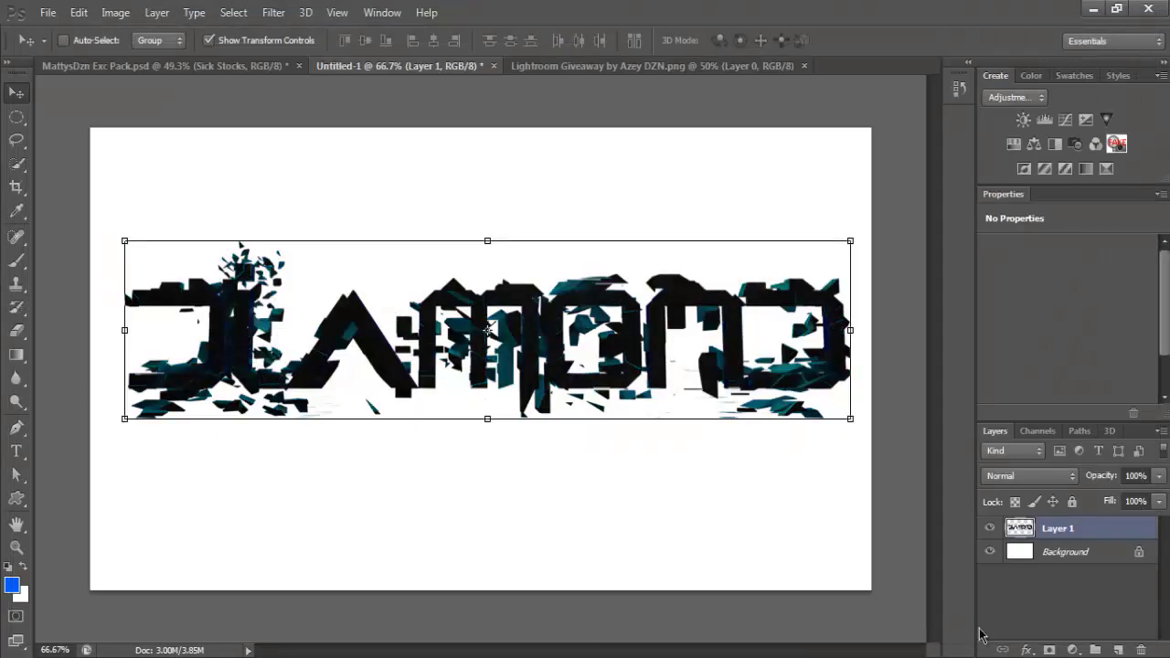
- Add a Color Overlay effect to the text layer that brightens its cyan and dark shards
double_click(1109, 540)
left_click(687, 267)
left_click(972, 93)
left_click_drag(643, 79, 599, 48)
left_click(1010, 45)
left_click(905, 92)
left_click(869, 327)
left_click(1101, 65)
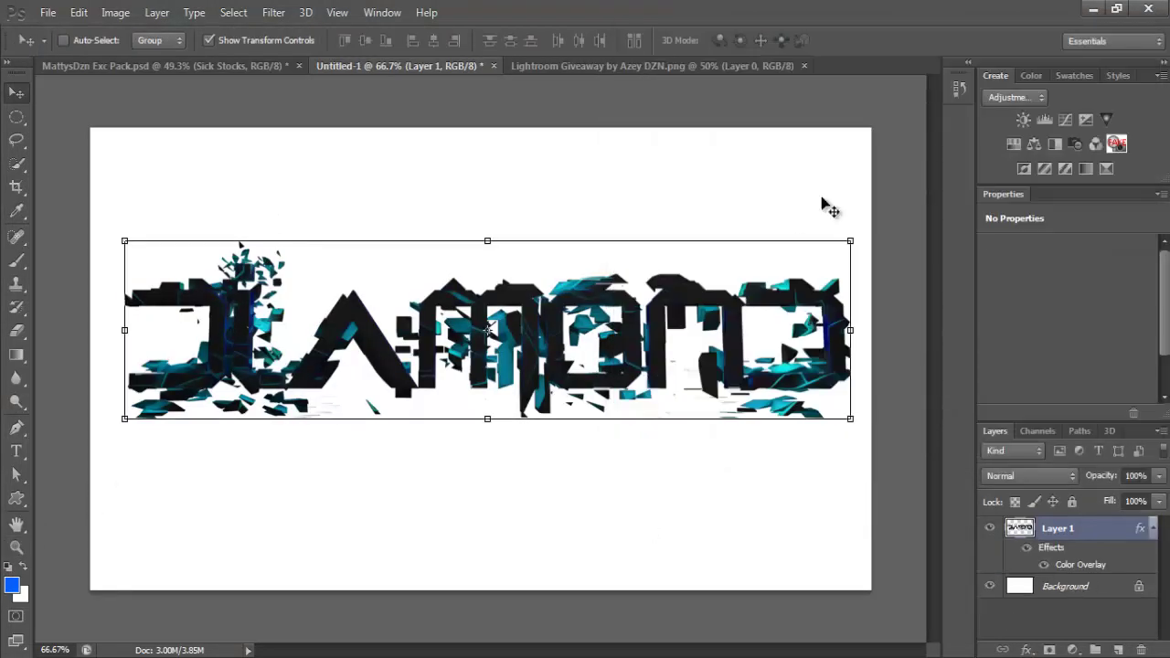
- Preview the Techy and Bubbles stocks in the Sick Stocks group of MattysDzn Exc Pack.psd
left_click(222, 66)
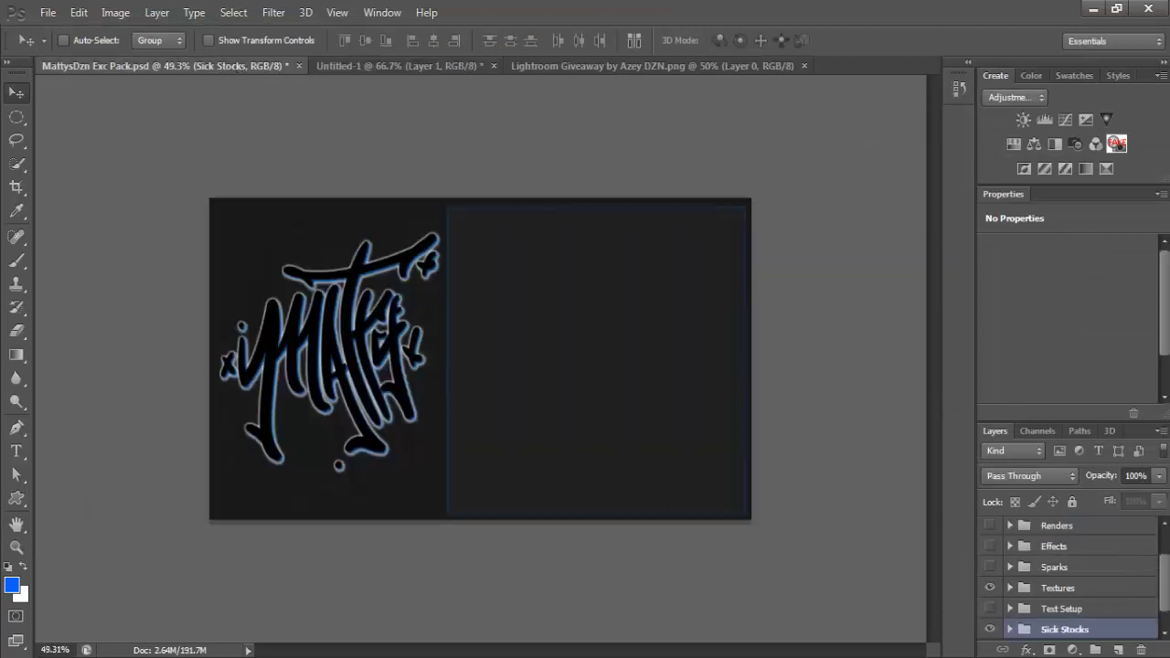
left_click(1008, 607)
scroll(1008, 607, "down", 2)
left_click(990, 607)
left_click(990, 607)
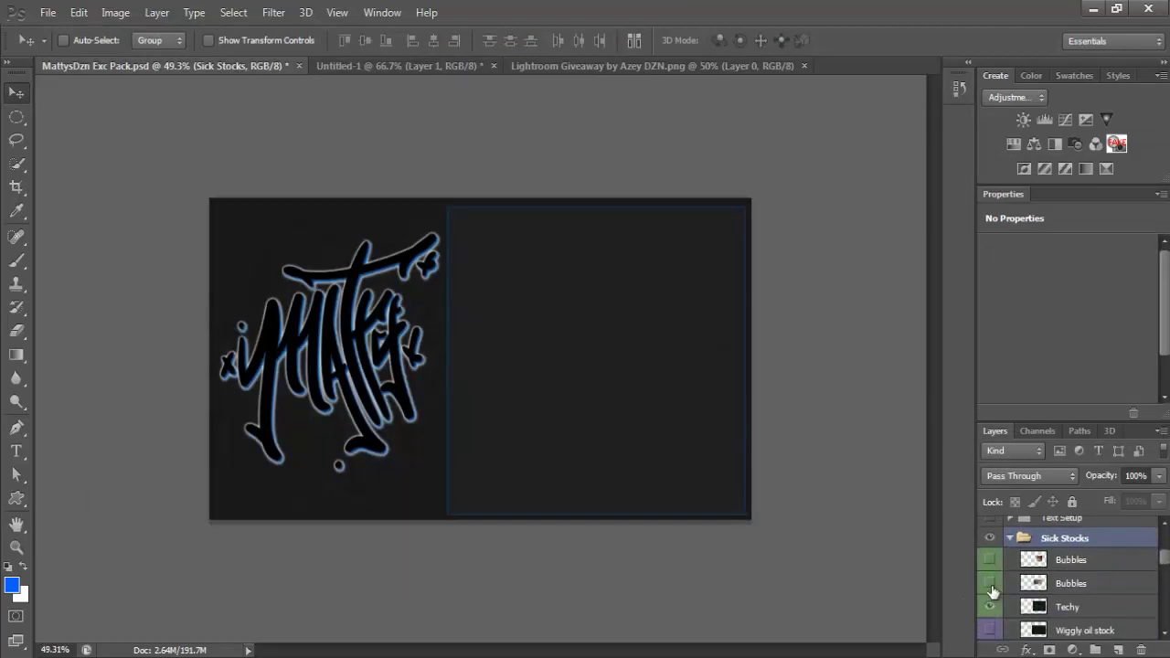
left_click(991, 586)
left_click(990, 585)
left_click(990, 562)
left_click(990, 563)
- Show the oil stocks layer from the Sick Stocks group and copy it into Untitled-1 over the text's left letters
left_click_drag(1164, 560, 1163, 567)
left_click(990, 613)
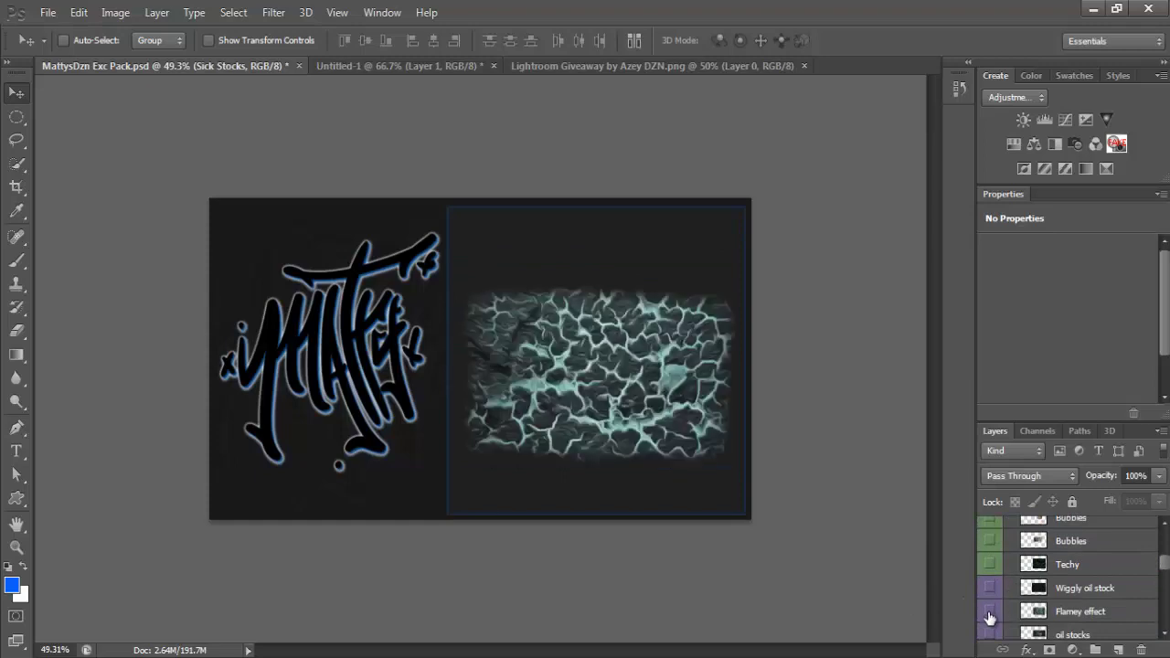
left_click(990, 614)
left_click(991, 634)
left_click_drag(544, 357, 201, 363)
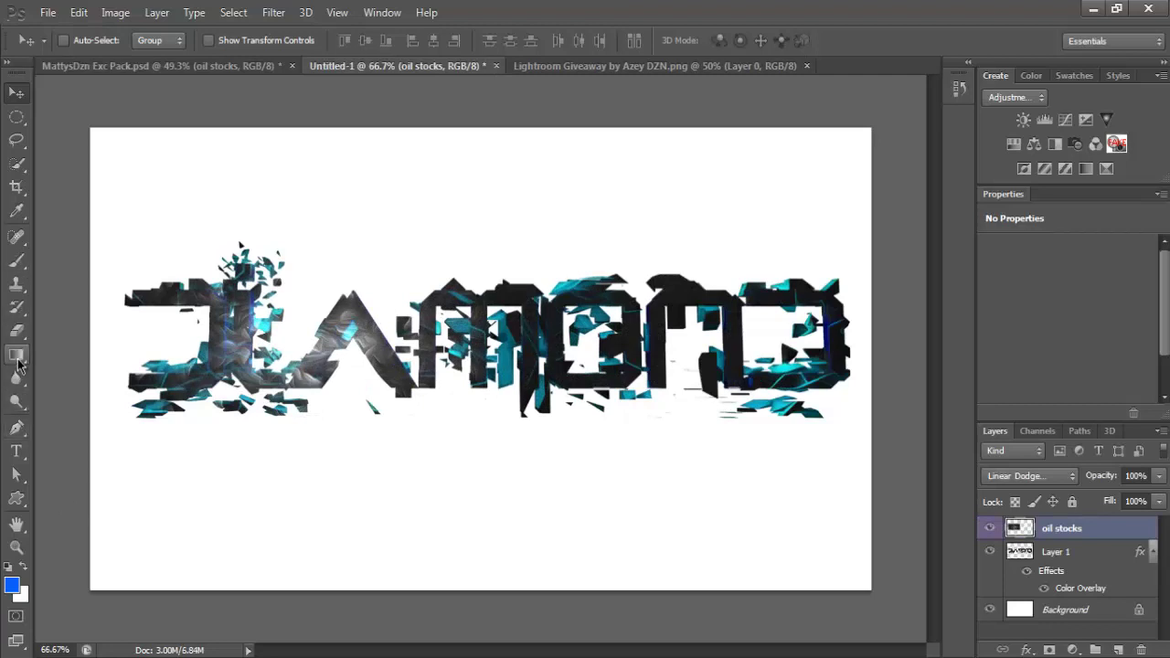
- Set the foreground color to dark gray 1e1e1e and fill the Background layer with it using the Paint Bucket
left_click_drag(17, 362, 91, 370)
left_click(12, 585)
left_click(551, 276)
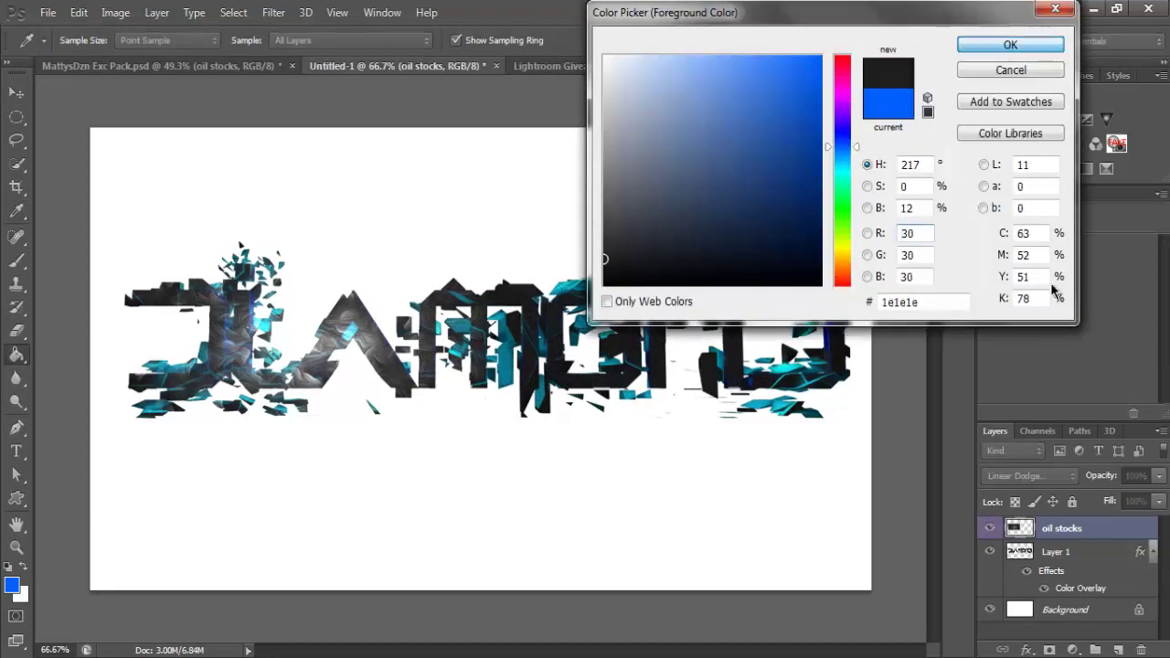
key("Return")
left_click(1118, 650)
left_click_drag(1007, 537, 1140, 649)
left_click(1132, 617)
left_click(549, 510)
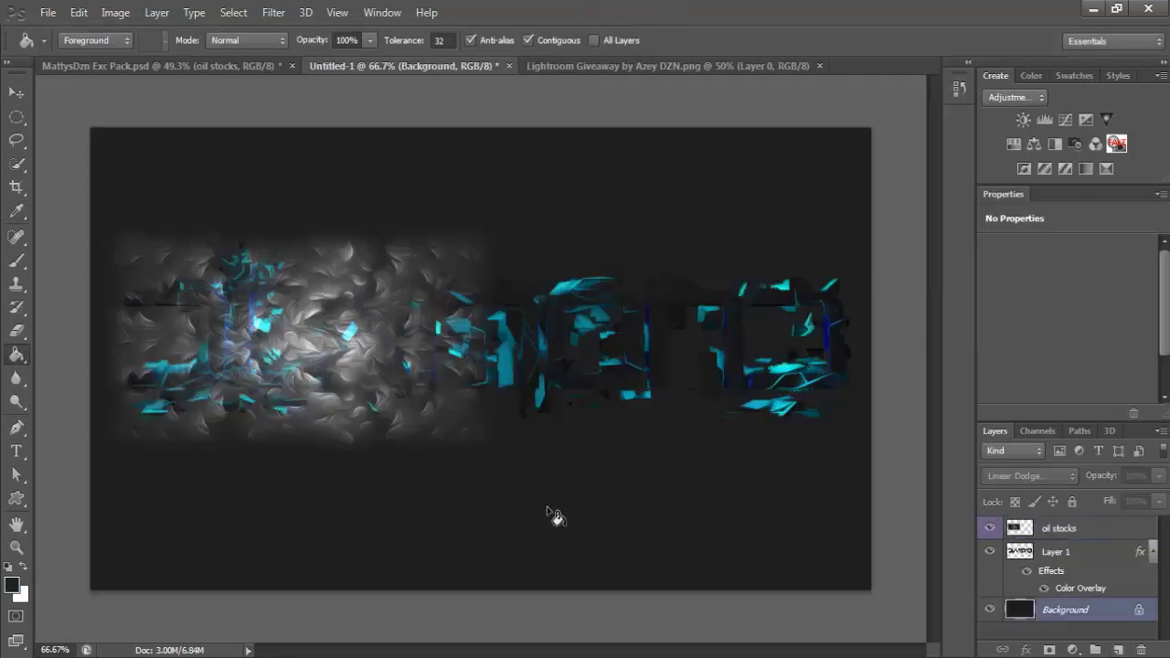
- Try the Normal, Color Dodge, Lighter Color and Screen blend modes on the oil stocks layer
left_click(12, 97)
left_click(1088, 530)
left_click(1048, 477)
left_click(1011, 10)
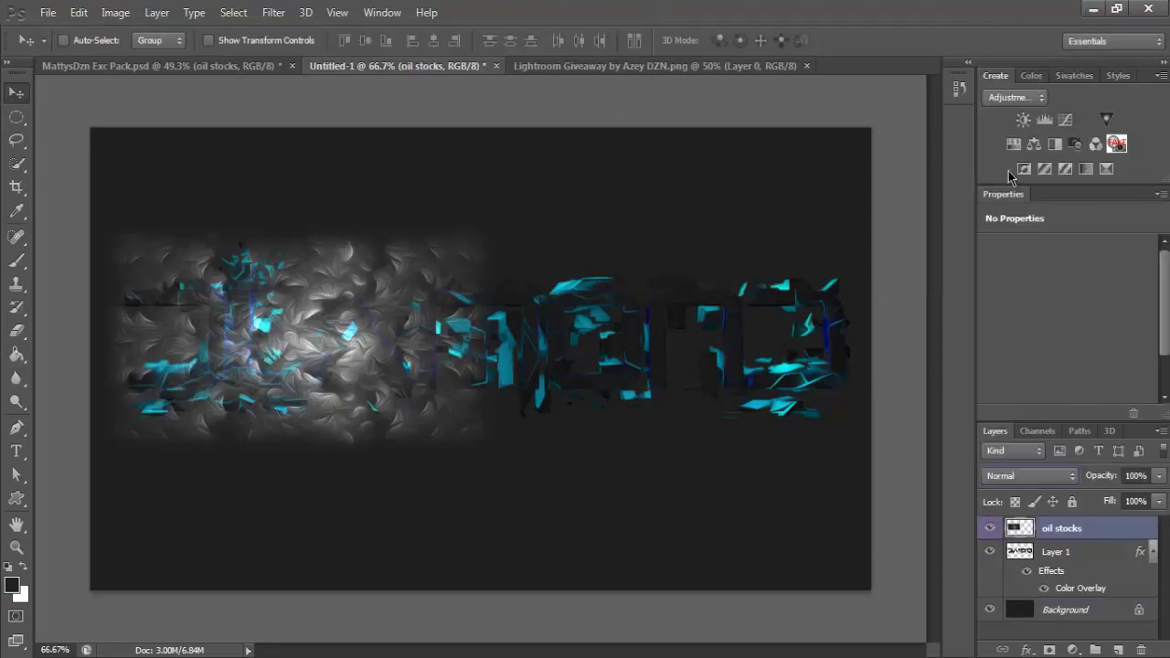
left_click(1042, 484)
left_click(1031, 169)
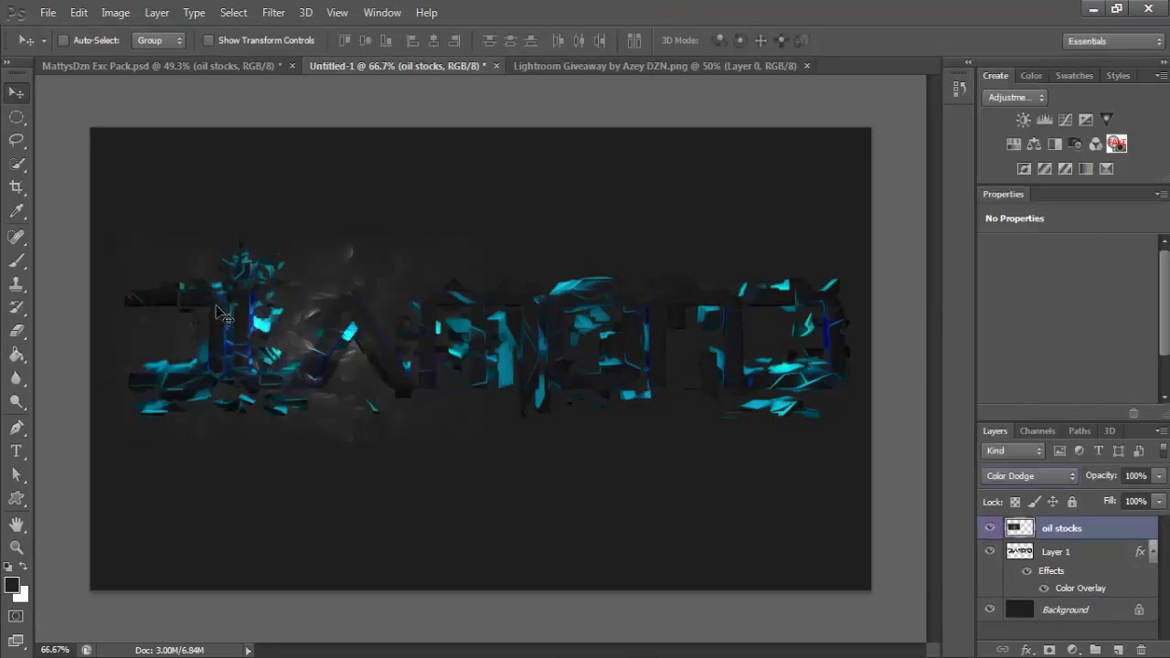
left_click(1031, 475)
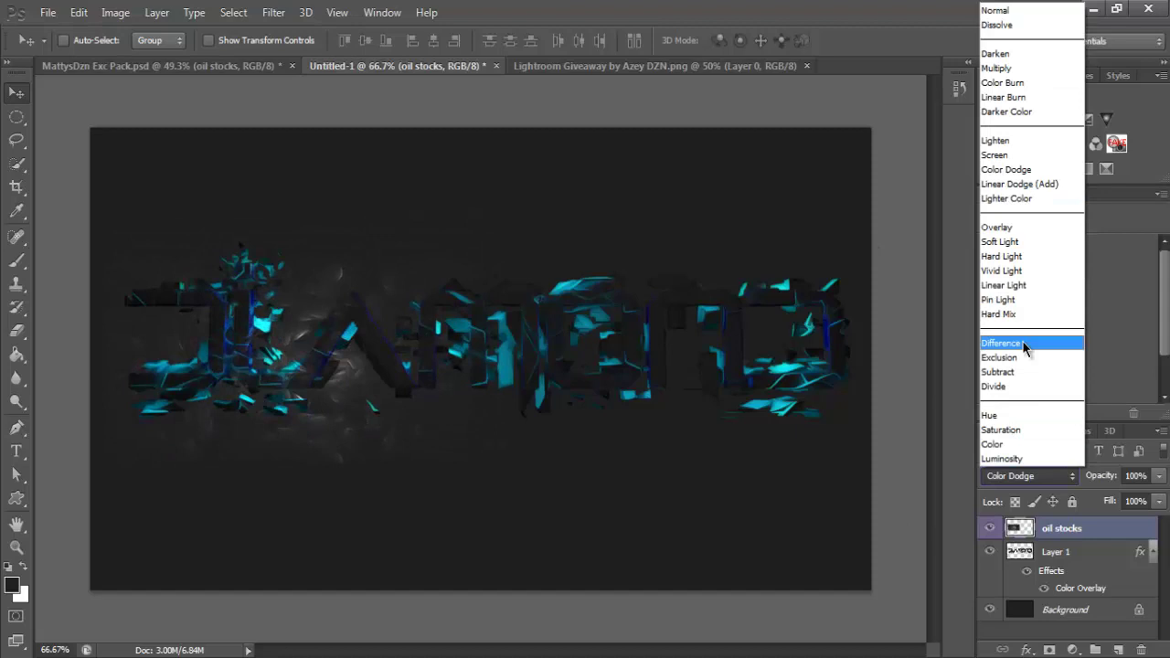
left_click(1024, 197)
left_click(1031, 476)
left_click(998, 154)
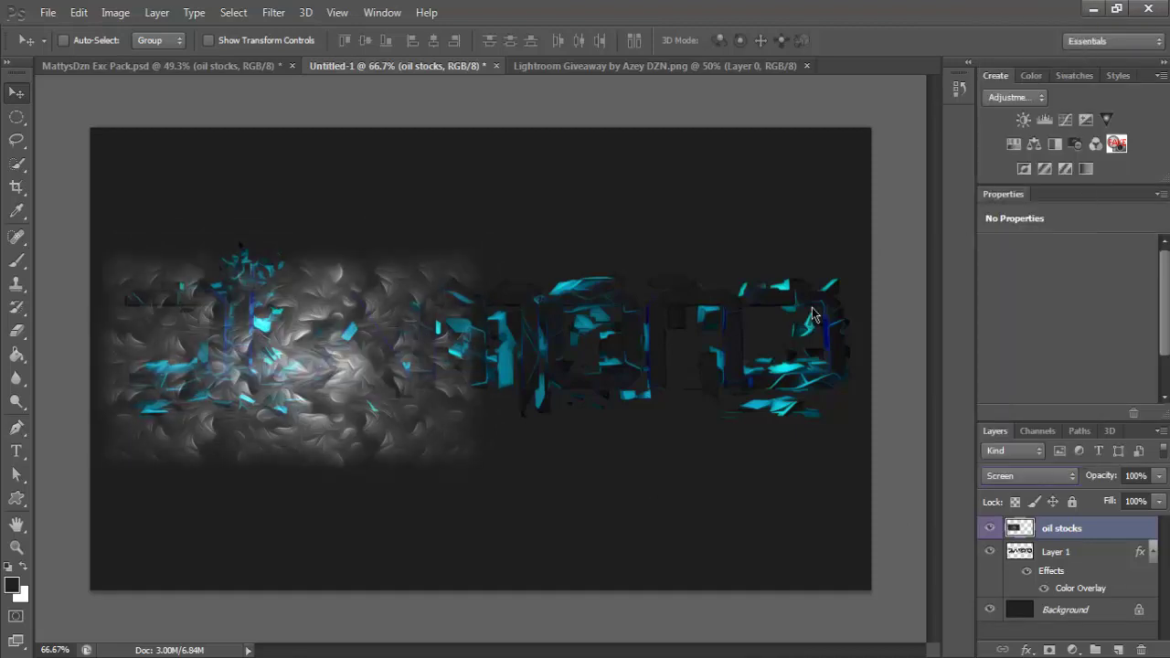
- Set the oil stocks layer to Lighten blending and move it to the canvas's lower-left corner
left_click(1030, 476)
left_click(1006, 142)
left_click_drag(274, 394, 238, 596)
- Duplicate the oil stocks layer and place the copy beside the original along the canvas's lower edge
right_click(1110, 528)
left_click(1101, 96)
left_click(719, 201)
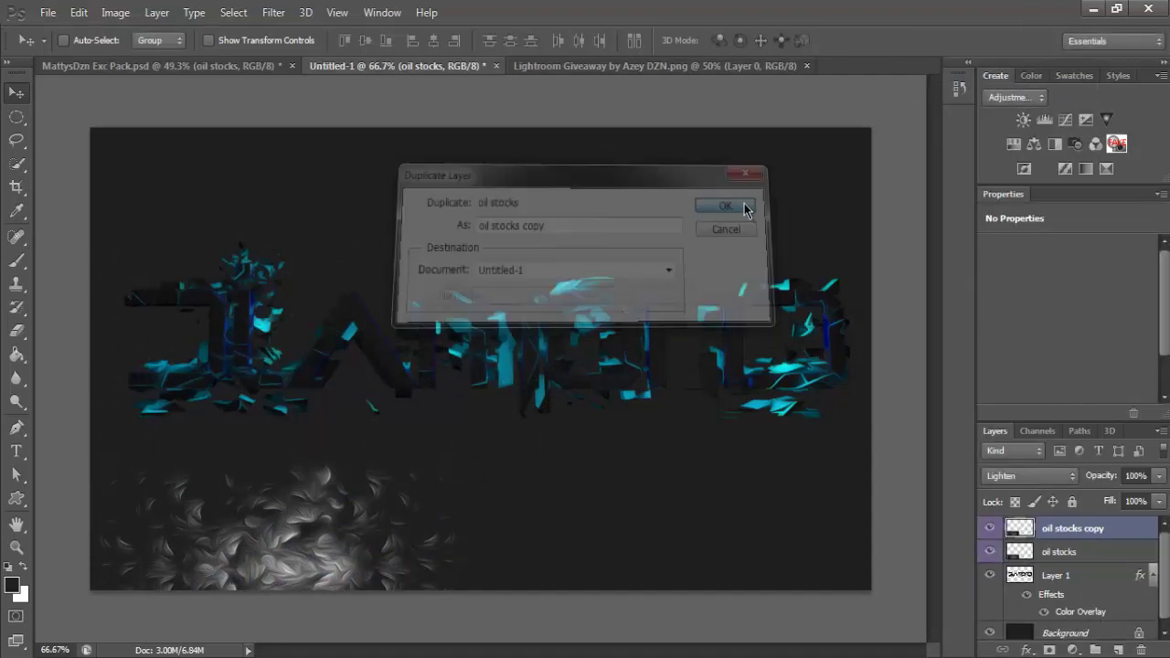
left_click_drag(245, 544, 562, 489)
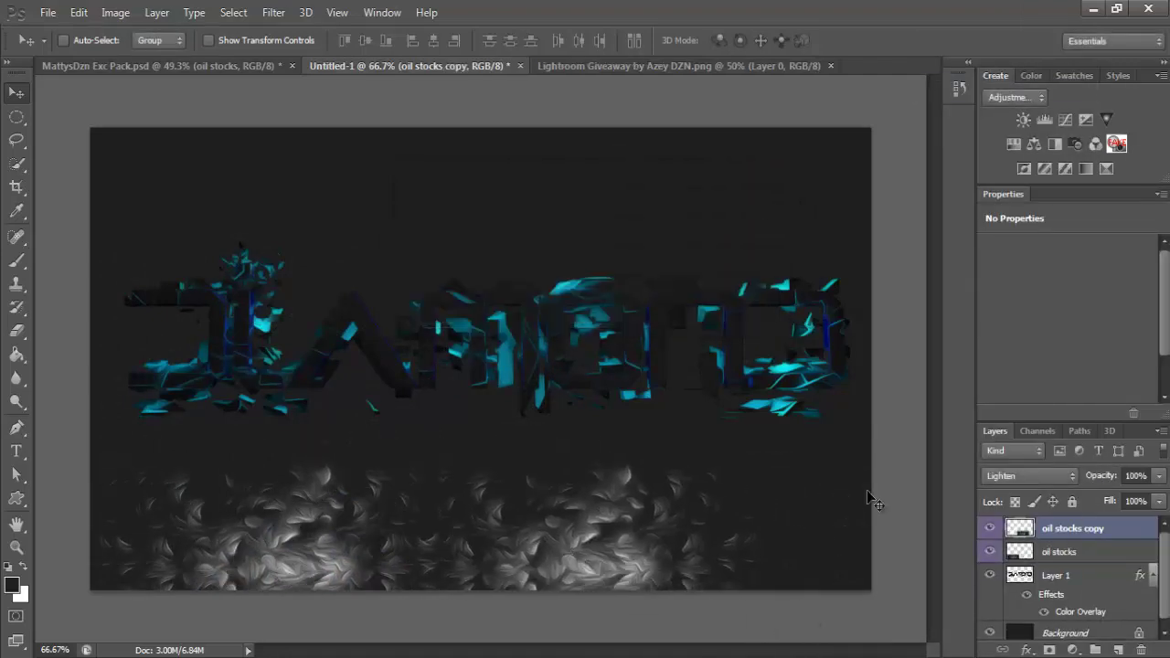
- Duplicate the oil stocks copy and place the new copy at the canvas's lower-right corner
left_click(273, 11)
left_click(273, 13)
right_click(1093, 526)
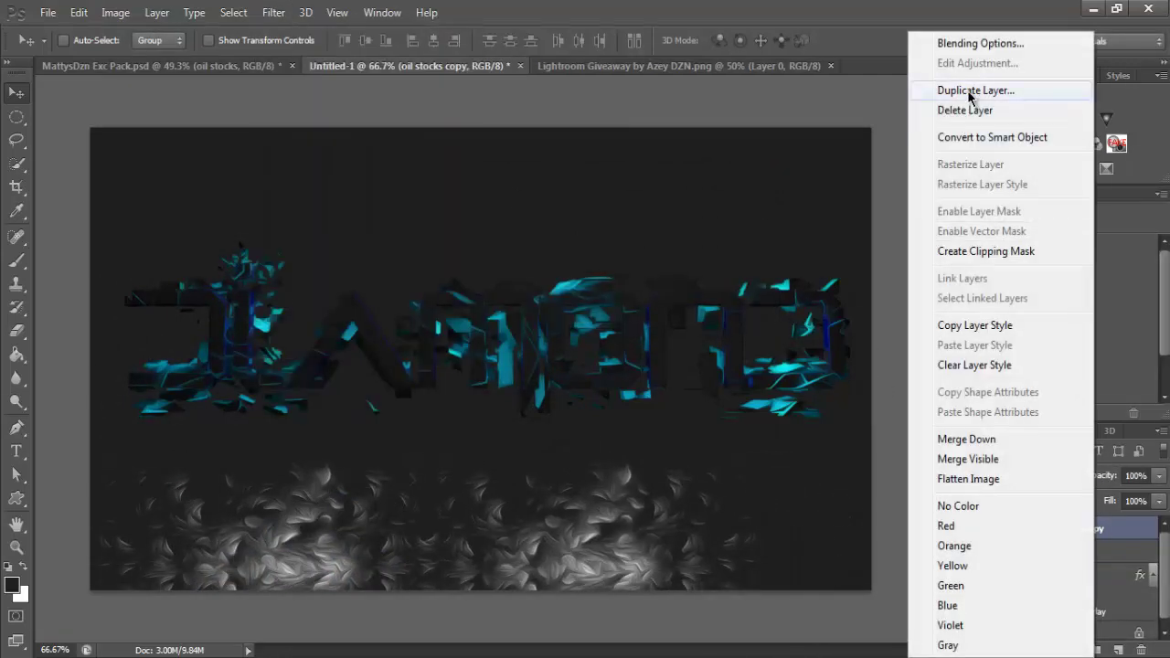
left_click(899, 88)
left_click(719, 201)
left_click_drag(622, 464, 835, 494)
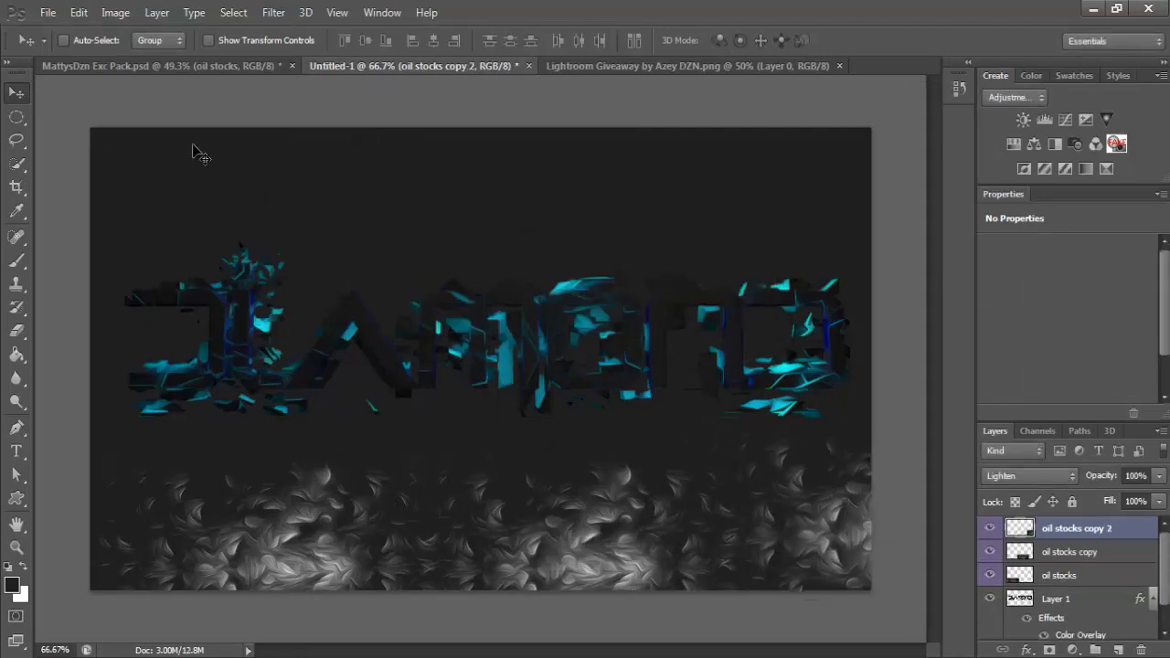
- Merge the three oil stocks layers into one and reapply the Oil Paint filter to the result
left_click(1077, 578, "shift")
right_click(1077, 578)
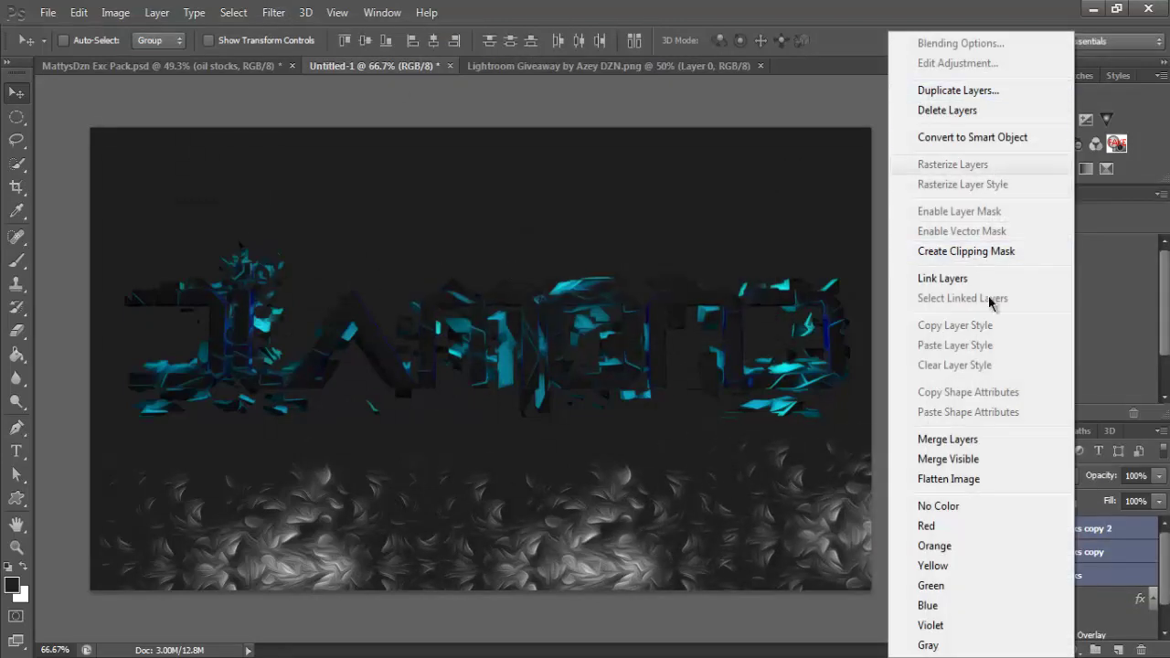
left_click(948, 439)
left_click(274, 12)
left_click(288, 33)
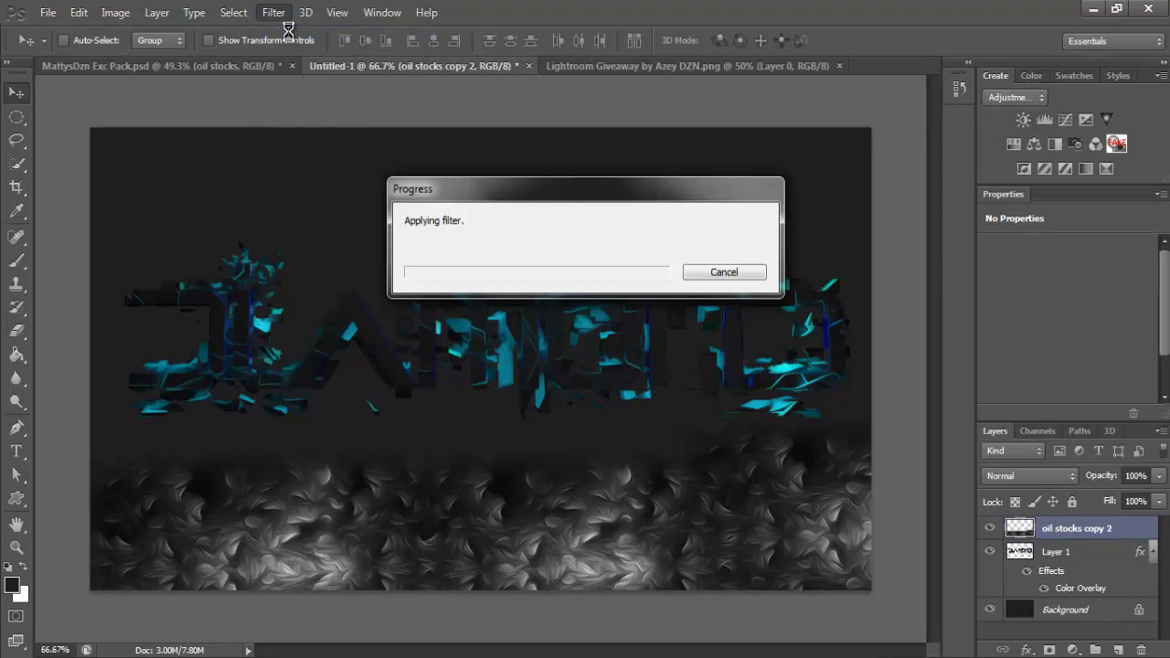
- Try the Lighten, Screen, Linear Dodge (Add) and Normal blend modes on the merged oil stocks layer
left_click(1024, 475)
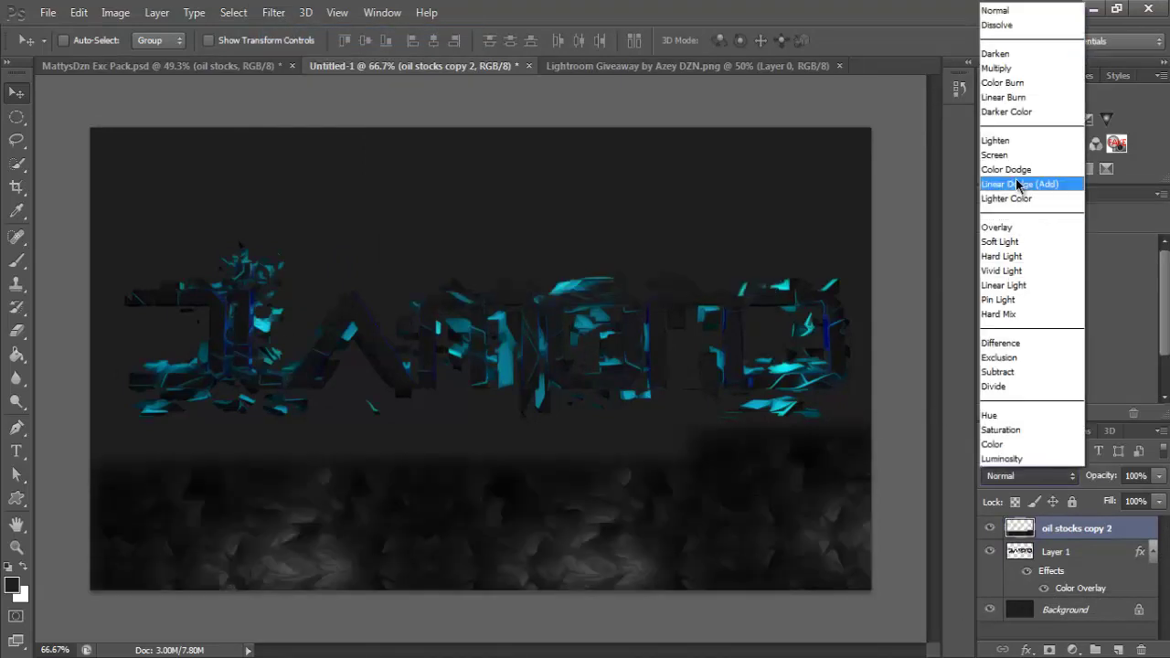
left_click(995, 140)
left_click(1024, 476)
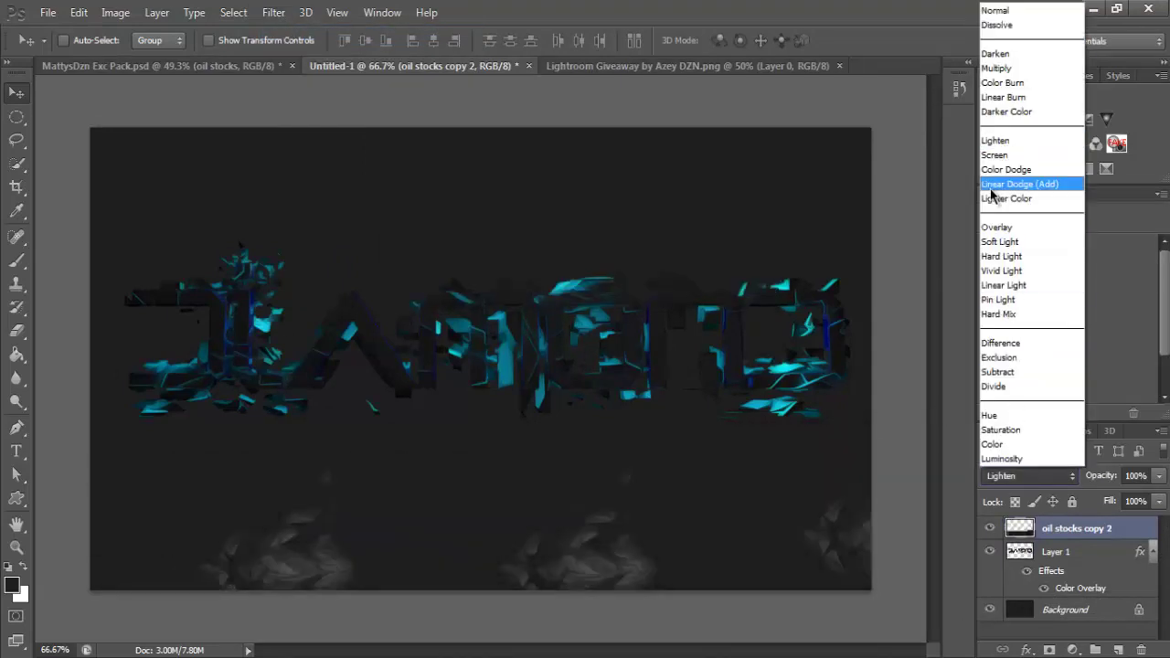
left_click(1006, 156)
left_click(1017, 473)
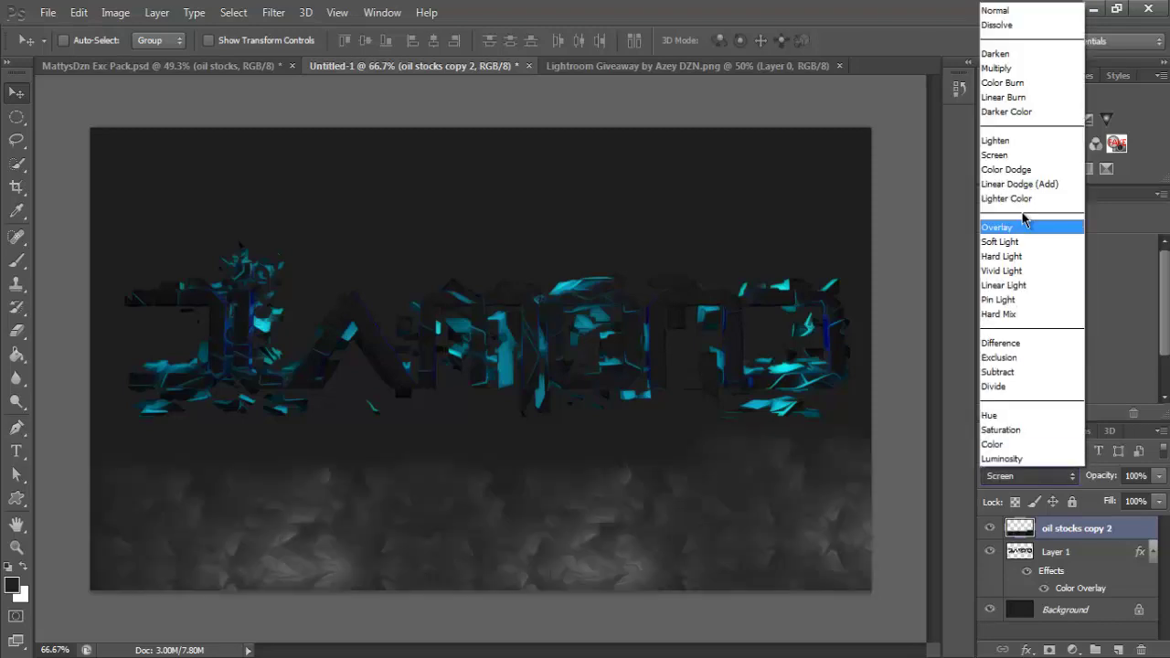
left_click(1017, 156)
left_click(1017, 475)
left_click(996, 186)
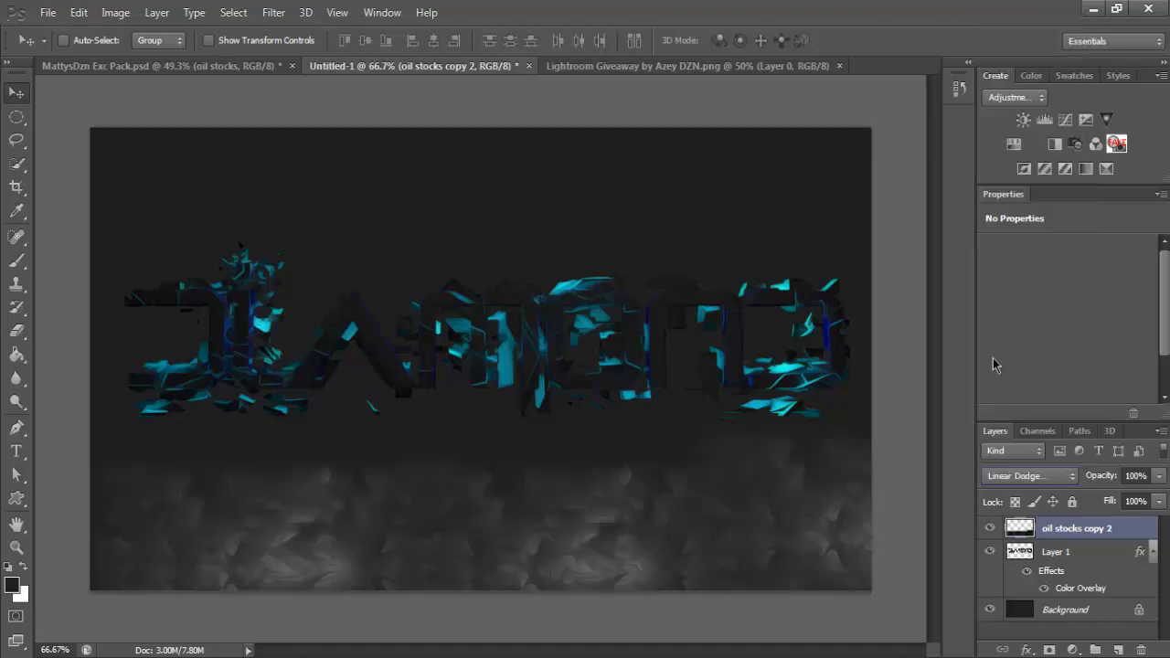
left_click(1035, 477)
left_click(992, 11)
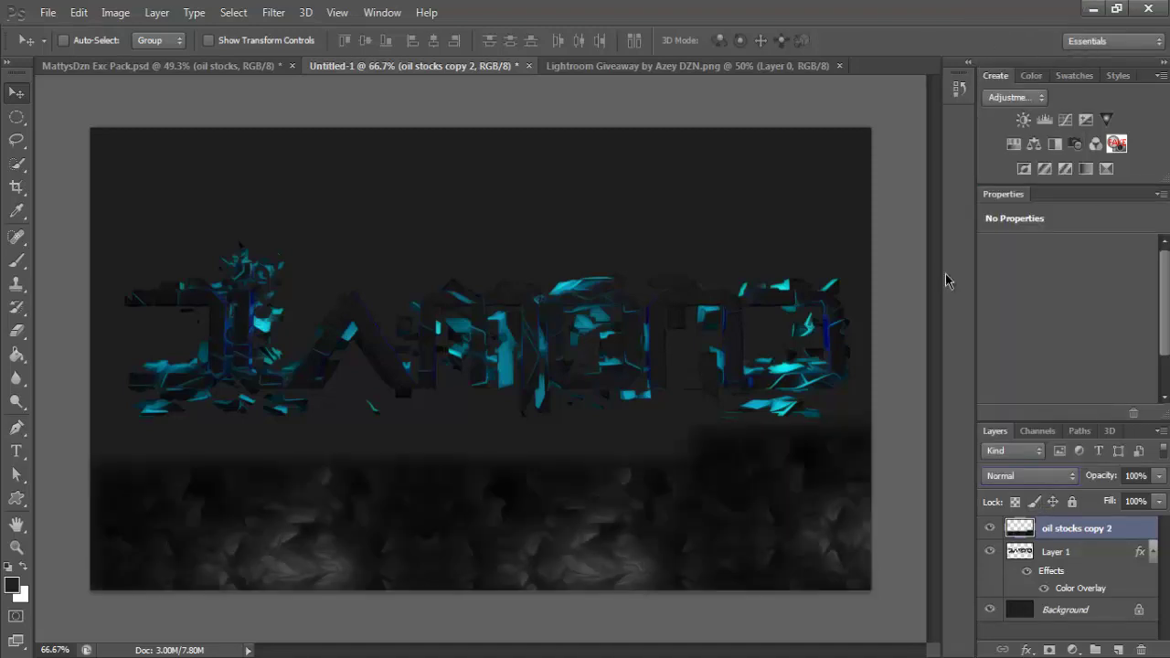
- Set the merged oil stocks layer to Lighten blending and move it up just beneath the DIAMOND text
left_click(1019, 476)
left_click(1023, 147)
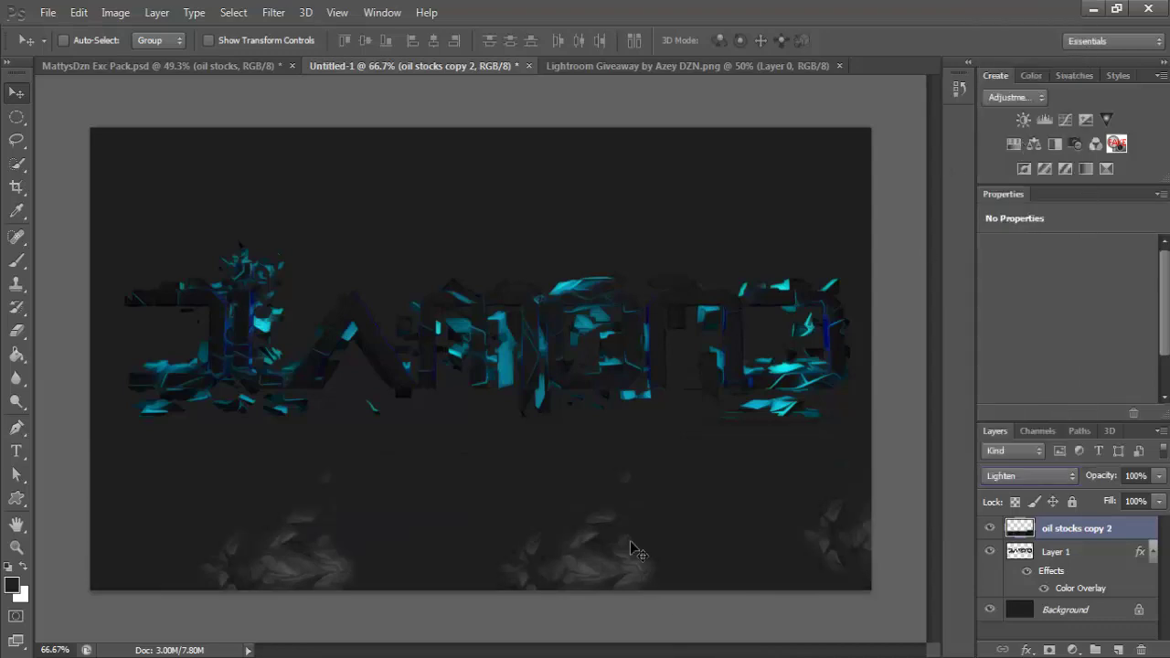
left_click_drag(627, 548, 540, 491)
- Hide the oil stocks layer in MattysDzn Exc Pack.psd and preview the Wiggly oil stock and Techy stocks
left_click(224, 66)
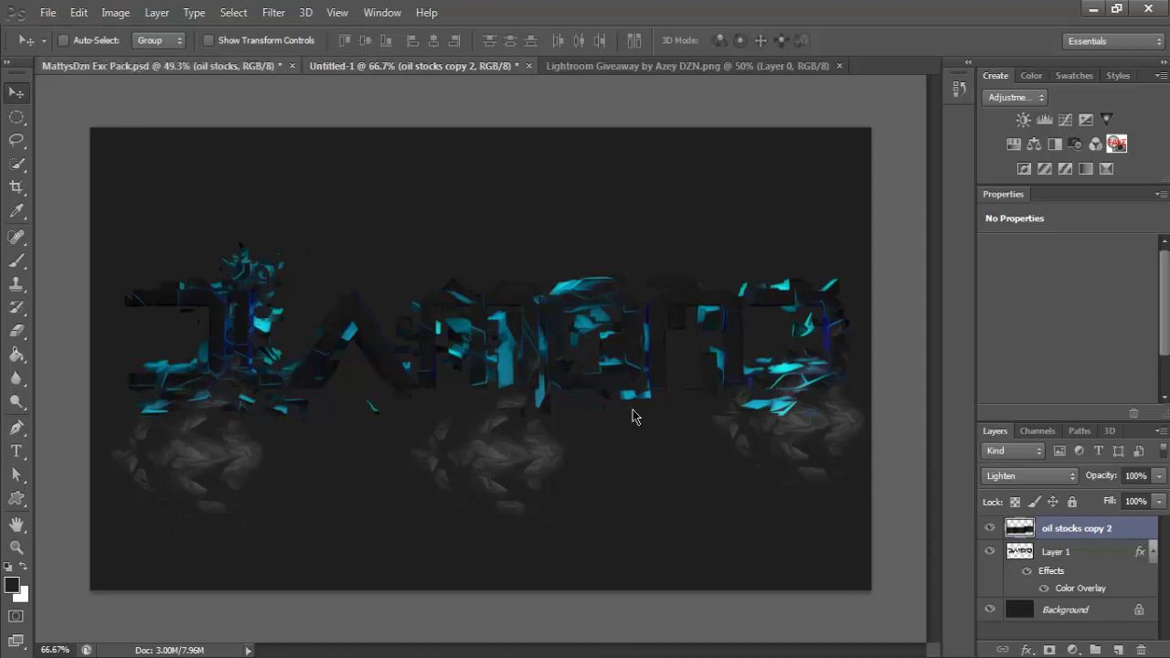
left_click(990, 628)
left_click(990, 582)
left_click(990, 581)
left_click(992, 557)
left_click(992, 558)
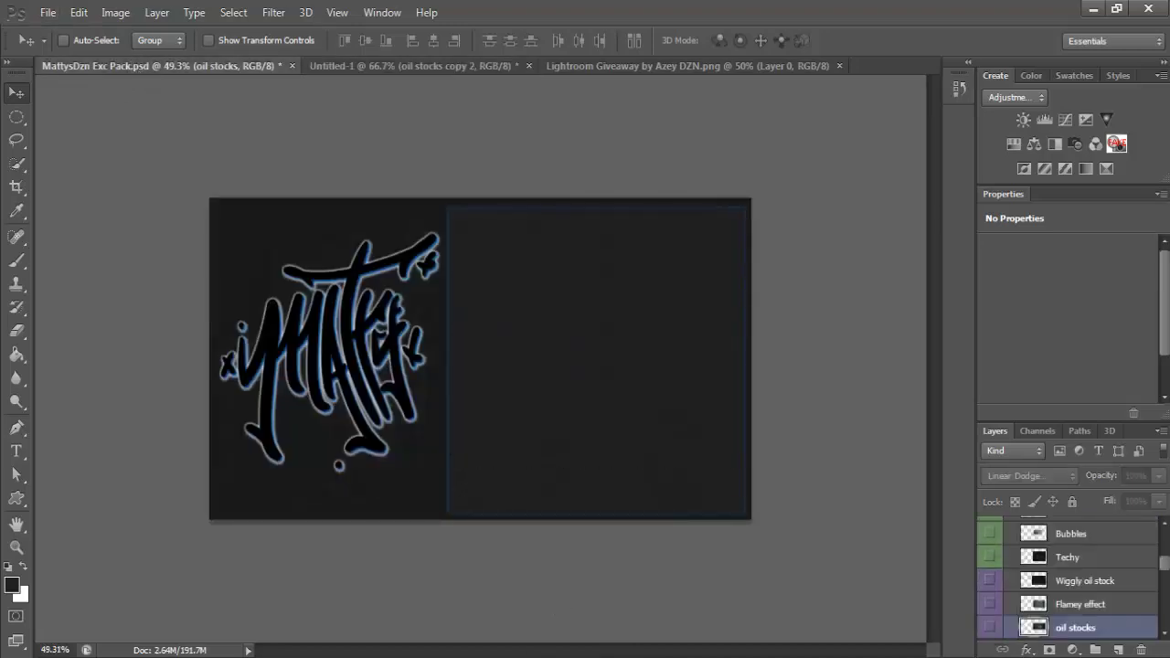
key("alt+Tab")
left_click(599, 205)
left_click(946, 468)
- Show the Techy stock layer and copy it into Untitled-1 over the text's left half
left_click(1072, 534)
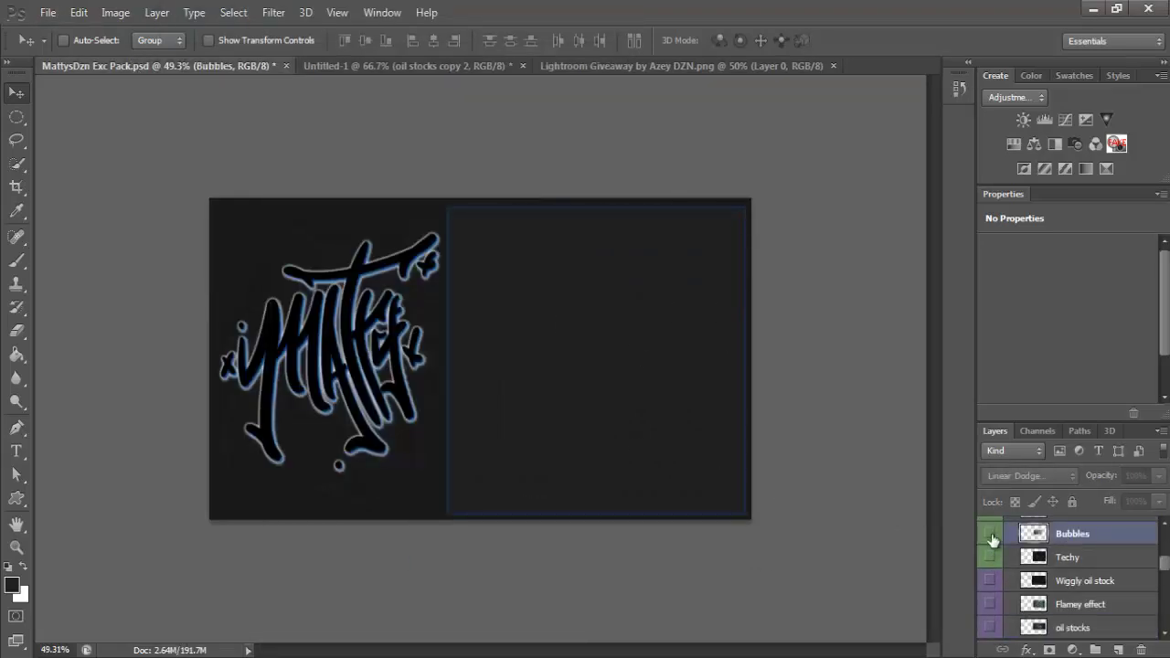
left_click(991, 535)
left_click(991, 534)
left_click(991, 557)
left_click_drag(517, 325, 499, 170)
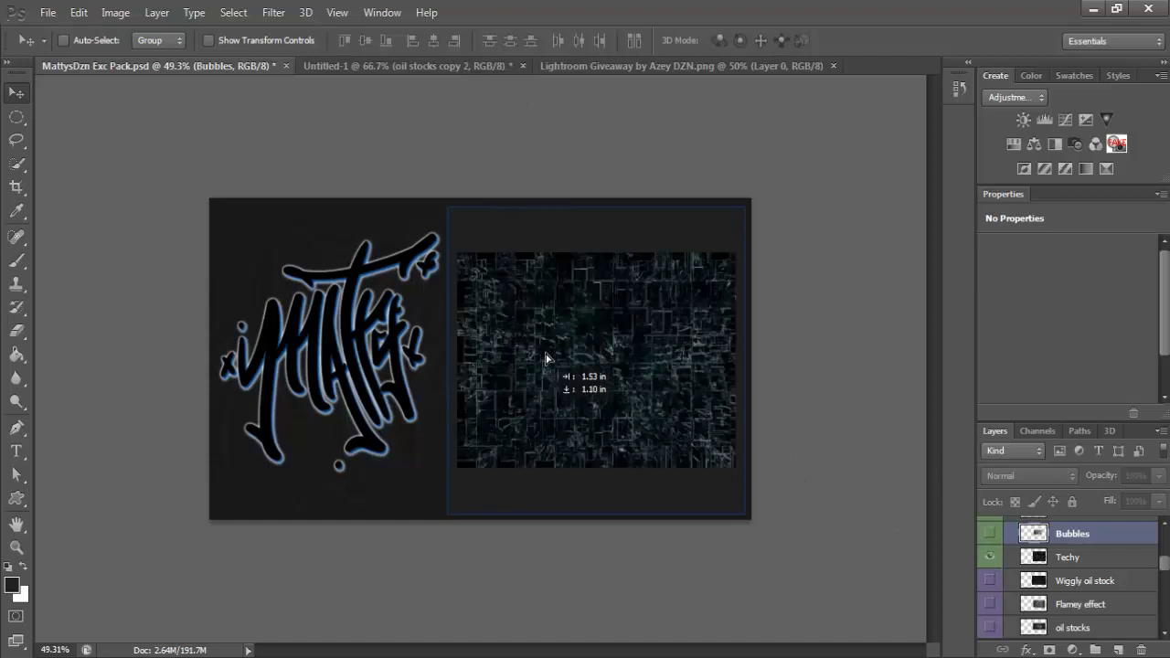
left_click(1067, 558)
left_click_drag(603, 375, 322, 345)
- Try Color Dodge on the Techy layer, then set its blend mode to Screen
left_click(1034, 474)
left_click(1025, 170)
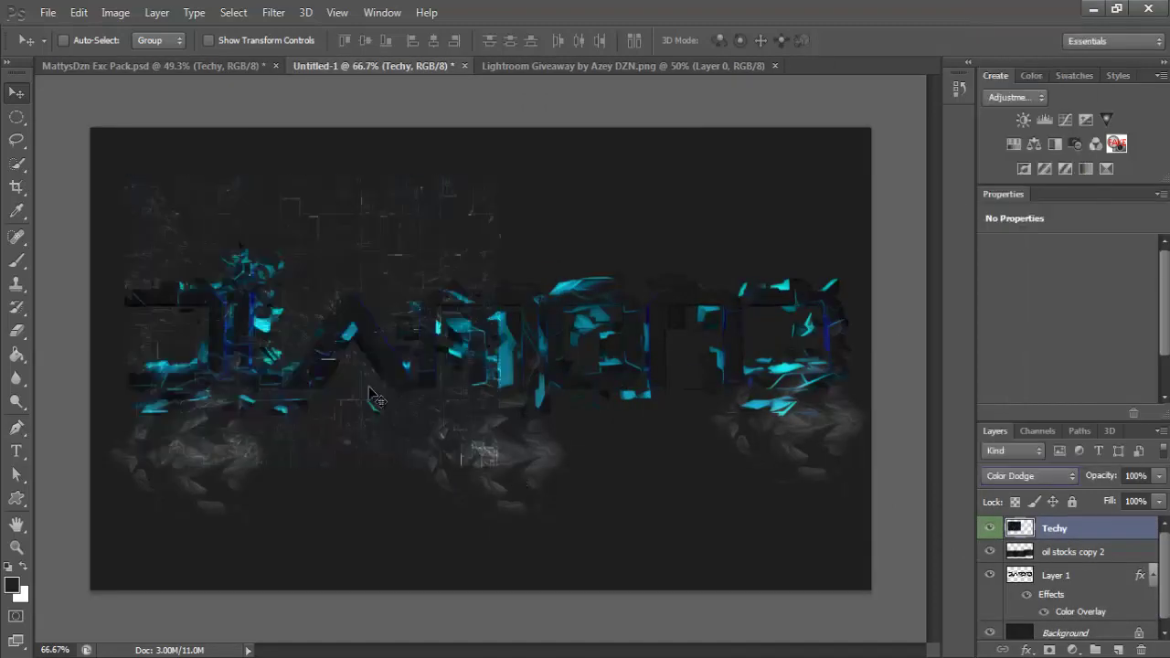
left_click_drag(361, 457, 306, 596)
left_click(1030, 475)
left_click(1025, 155)
- Place the Techy layer at the canvas's lower-left corner and reapply the Oil Paint filter to it
left_click_drag(305, 285, 274, 500)
left_click(274, 12)
left_click(315, 31)
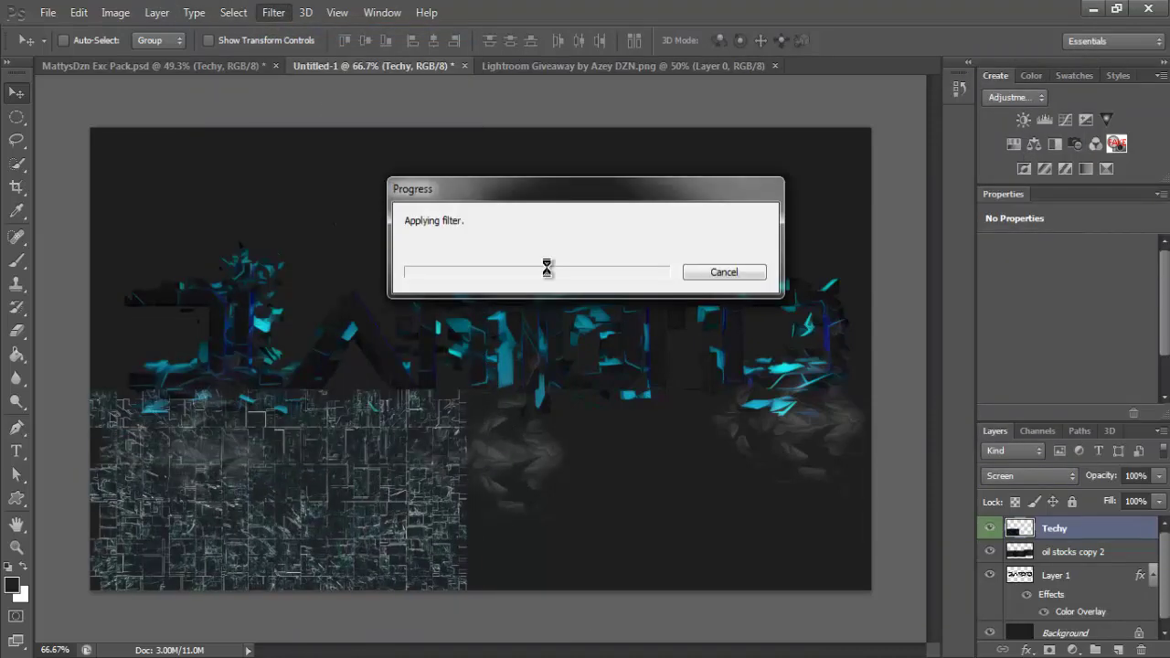
- Move the Techy layer to the canvas's upper-left corner and stretch it to fill the whole canvas
left_click_drag(365, 496, 340, 175)
left_click_drag(260, 173, 283, 176)
left_click_drag(467, 401, 947, 614)
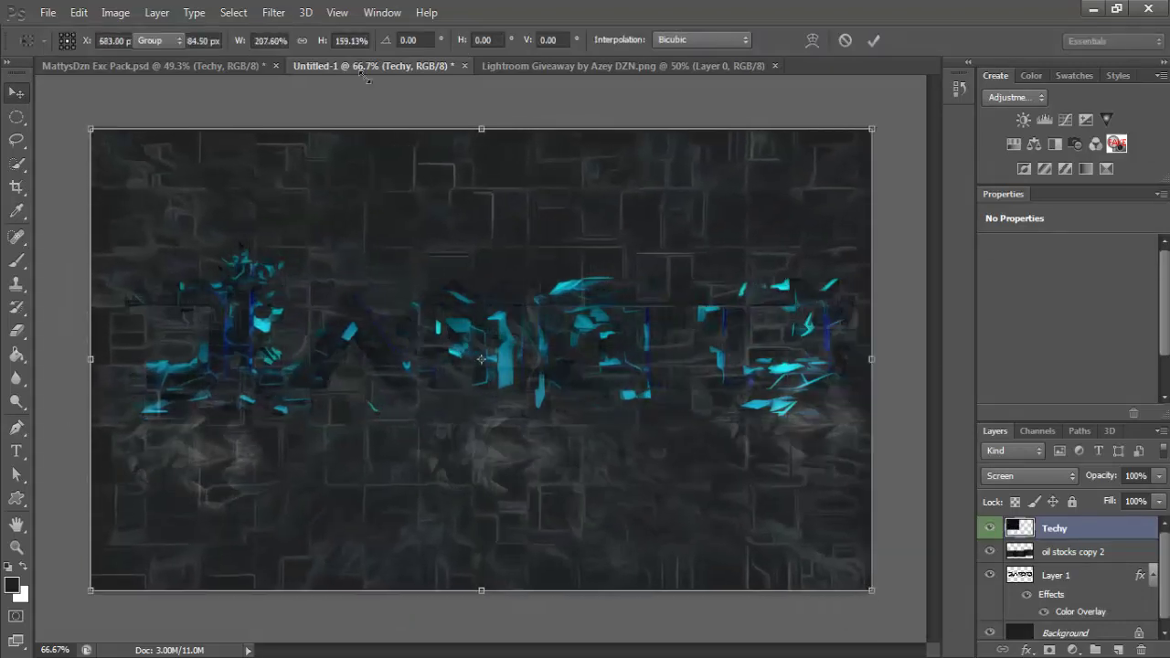
key("Return")
- Move the Techy layer beneath Layer 1 and set its blend mode to Color Dodge
left_click_drag(1084, 528, 1078, 624)
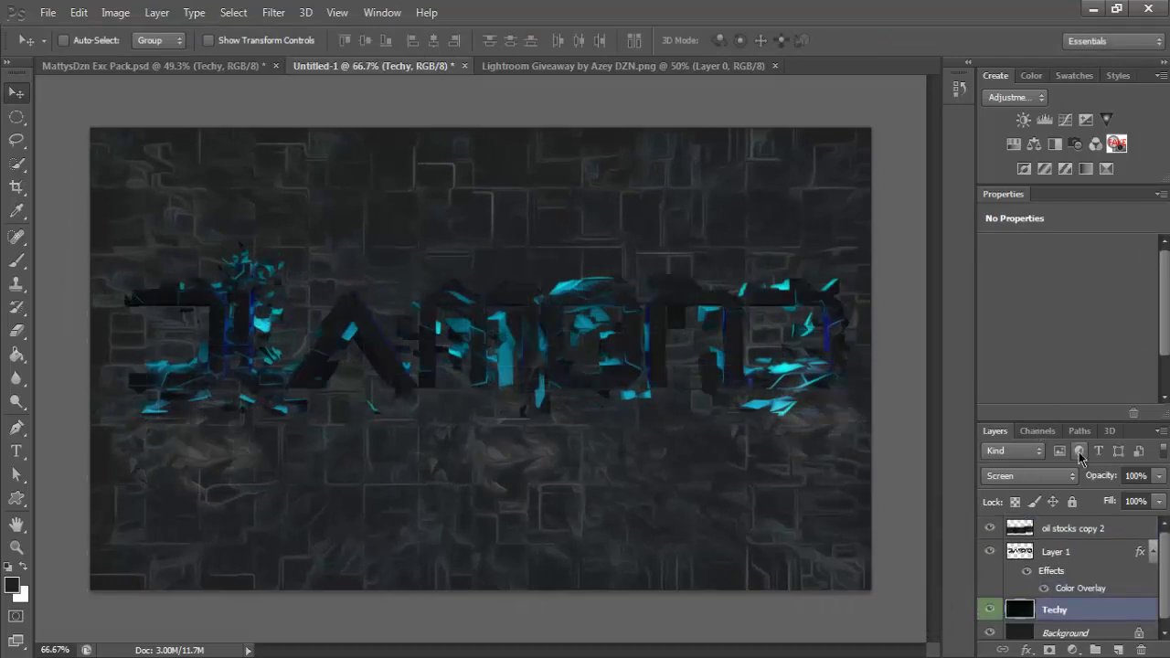
left_click(1038, 476)
left_click(1023, 170)
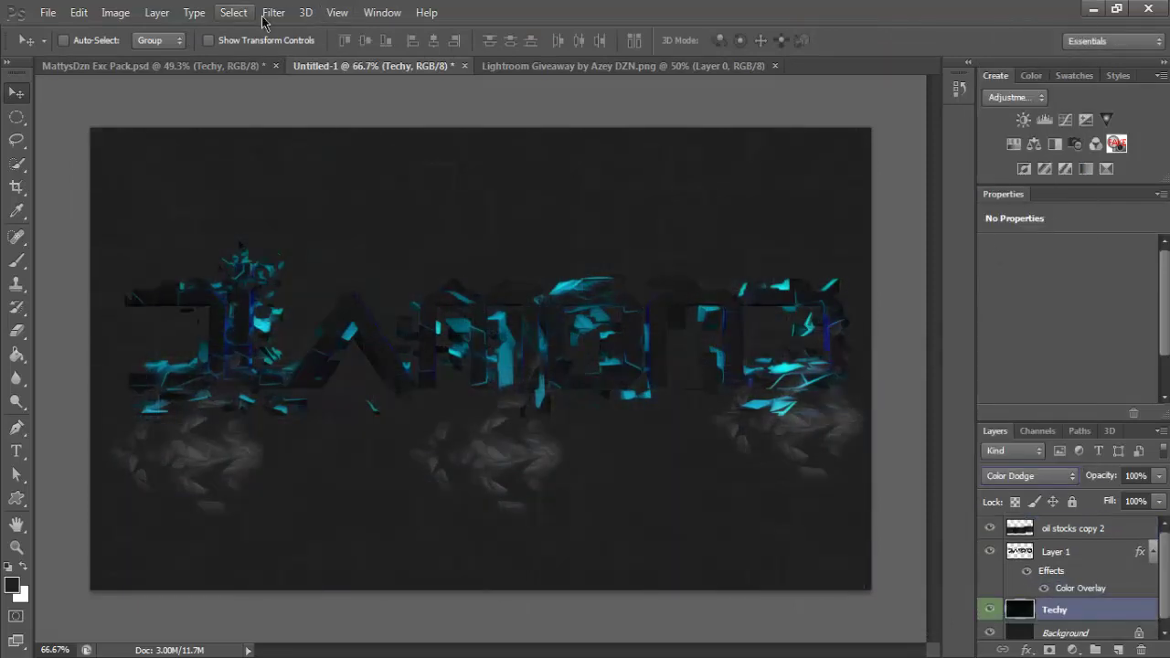
- Show the Melting layer from the pack's Effects group and copy it into Untitled-1 beneath the M's left leg
left_click(178, 67)
left_click(1010, 561)
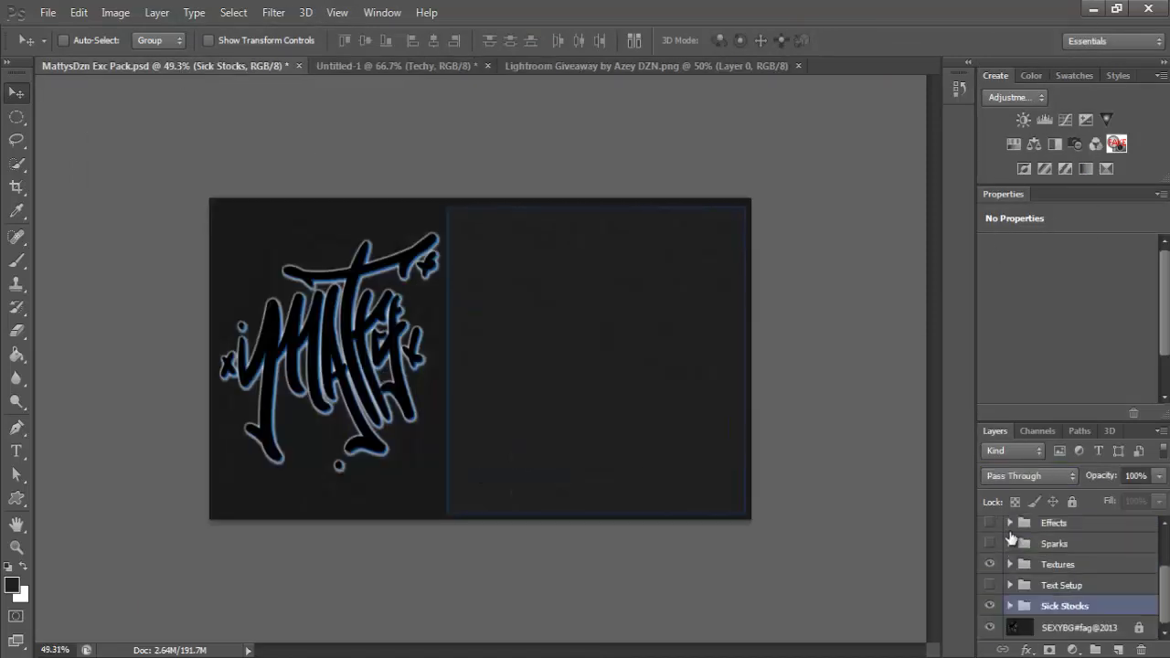
left_click(1010, 523)
left_click(990, 592)
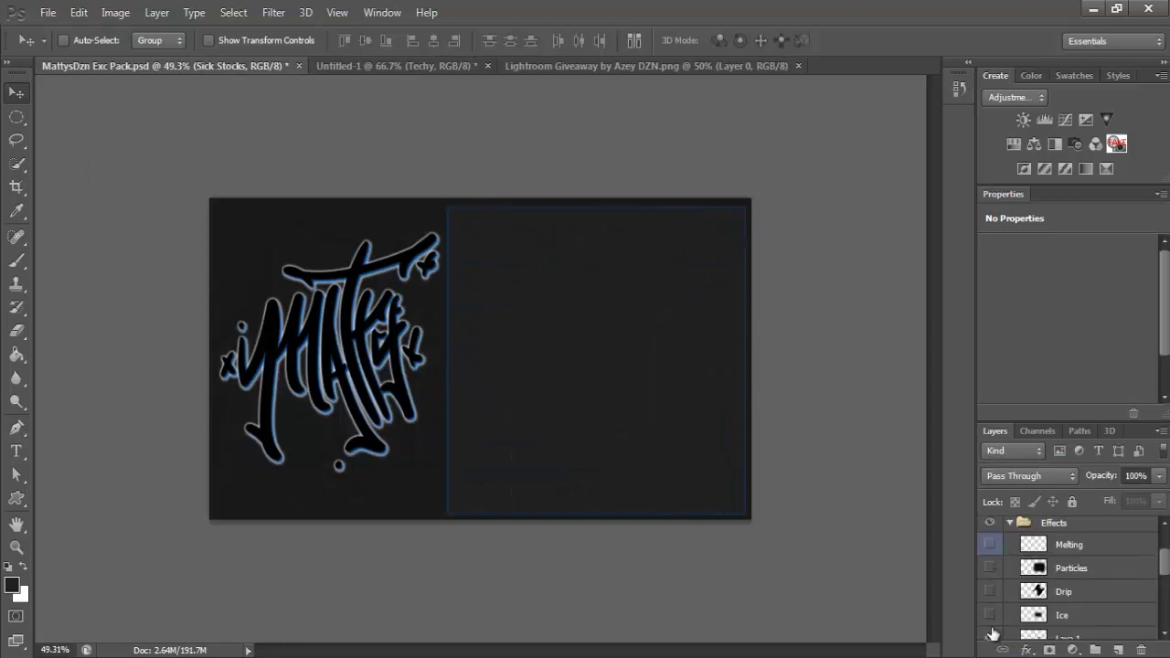
left_click(1052, 544)
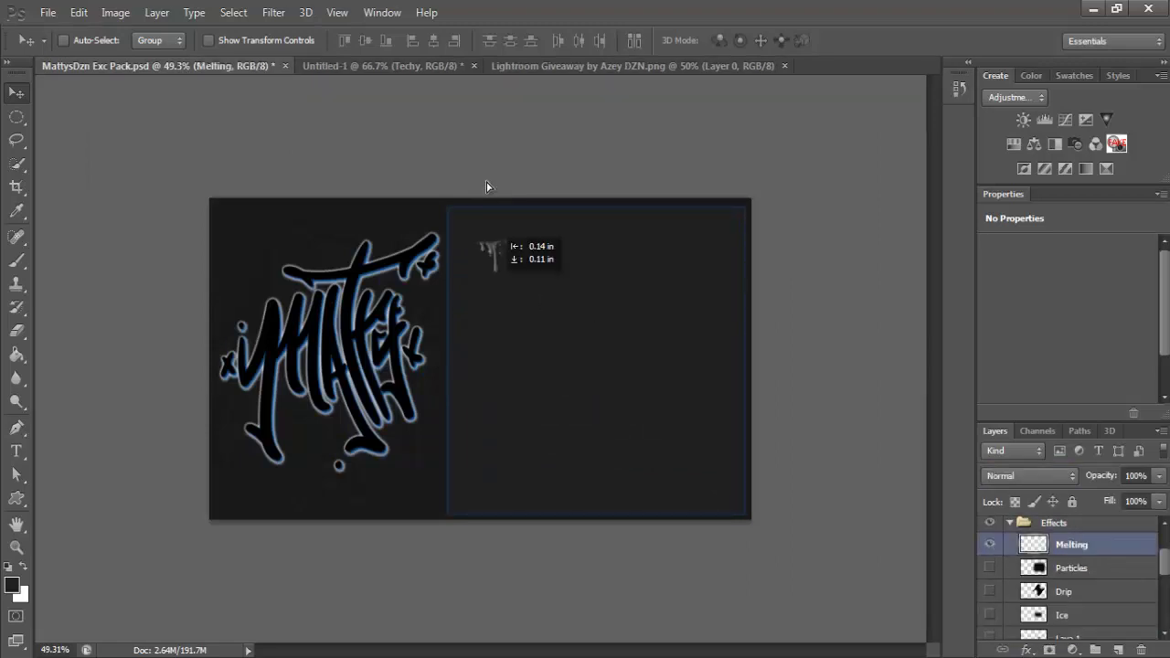
left_click_drag(429, 61, 533, 384)
left_click_drag(456, 400, 433, 429)
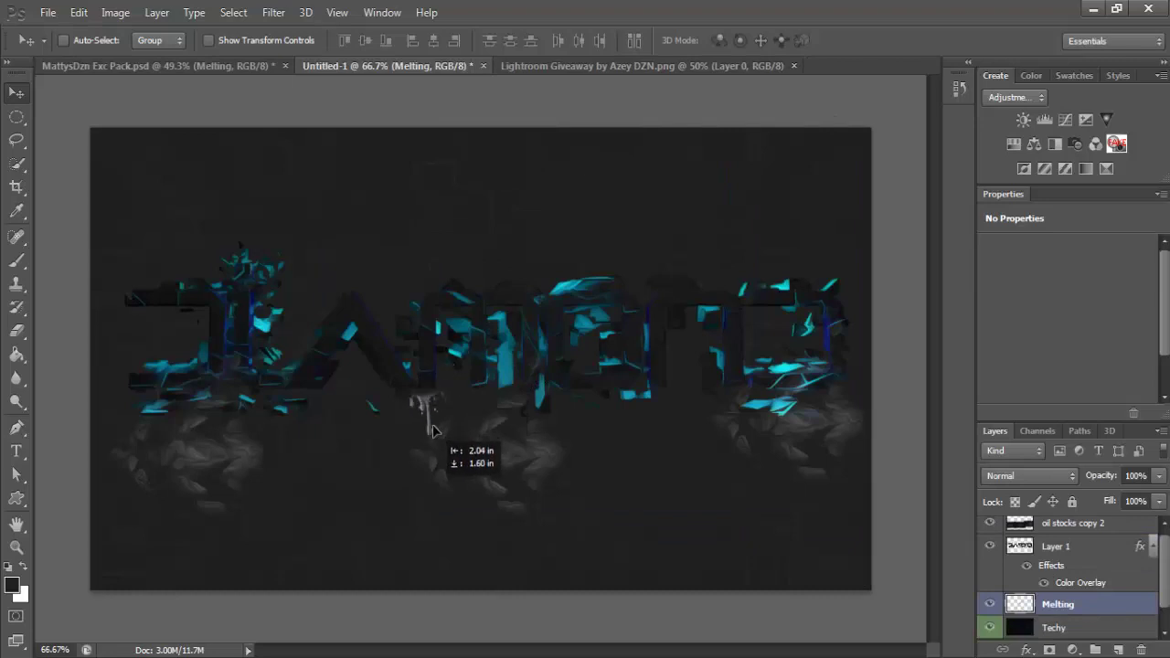
- Duplicate the Melting layer and place the copy beneath the final D
right_click(1088, 603)
left_click(942, 89)
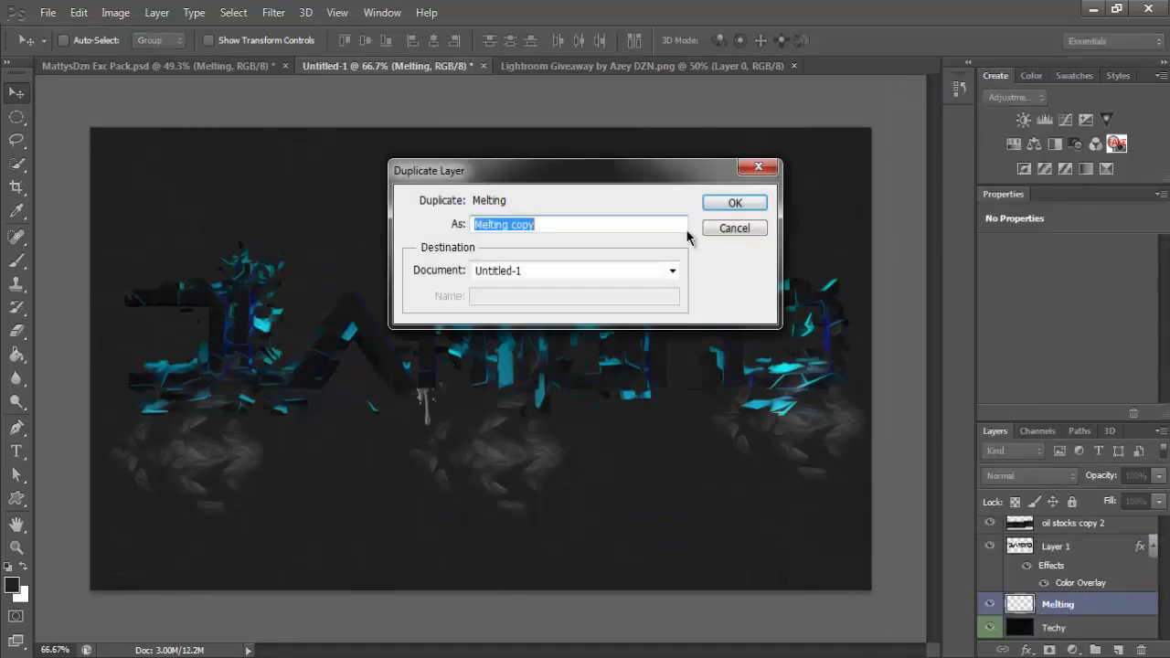
key("Return")
left_click_drag(665, 428, 817, 393)
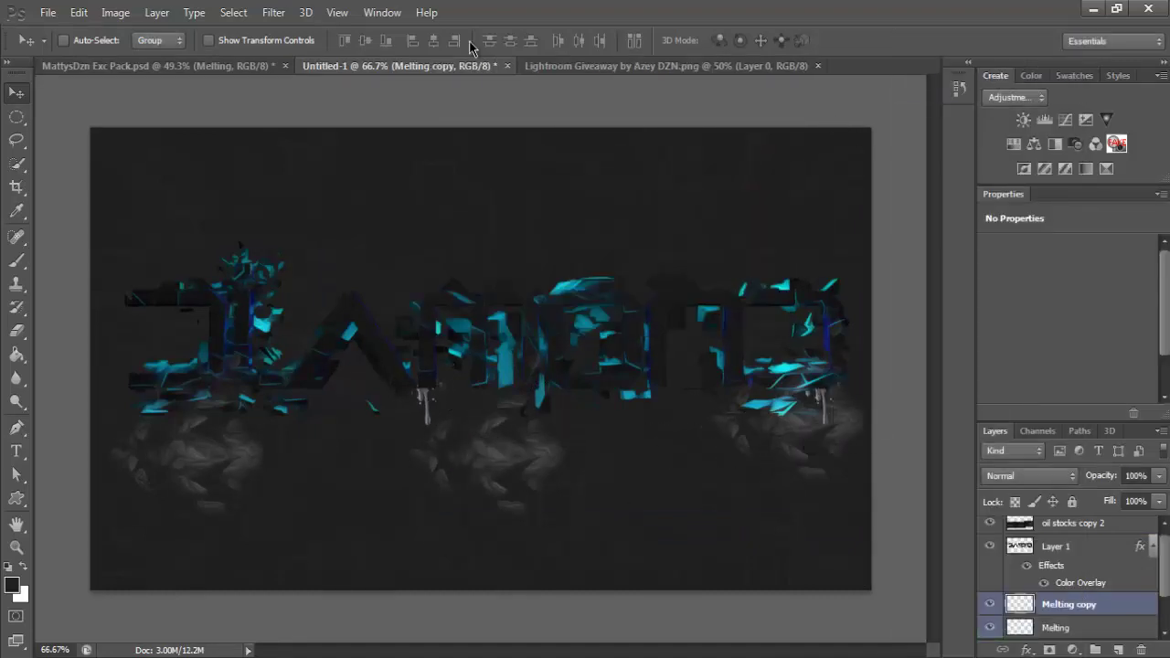
- Preview the Lava 2, Lava 1, Ice and Drip effects in MattysDzn Exc Pack.psd
left_click(256, 66)
scroll(1070, 576, "down", 3)
left_click(990, 619)
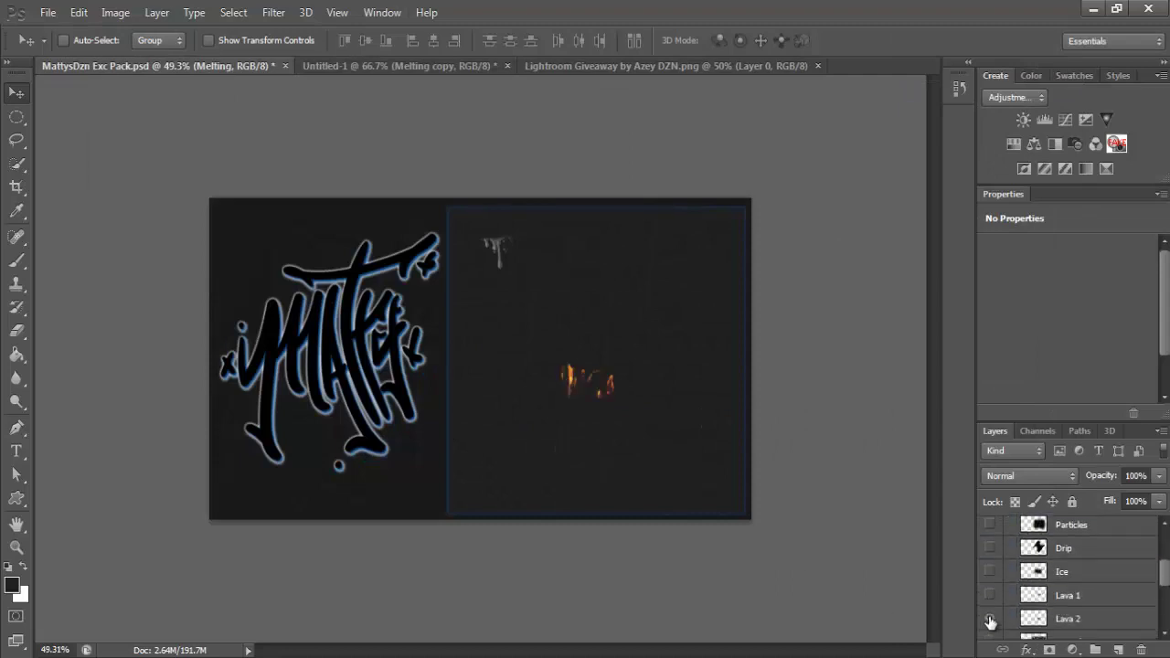
left_click(991, 595)
left_click(990, 572)
left_click(990, 572)
left_click(988, 549)
left_click(988, 549)
- Show the Particles layer and copy it into Untitled-1 at the canvas's lower-left corner
left_click(989, 524)
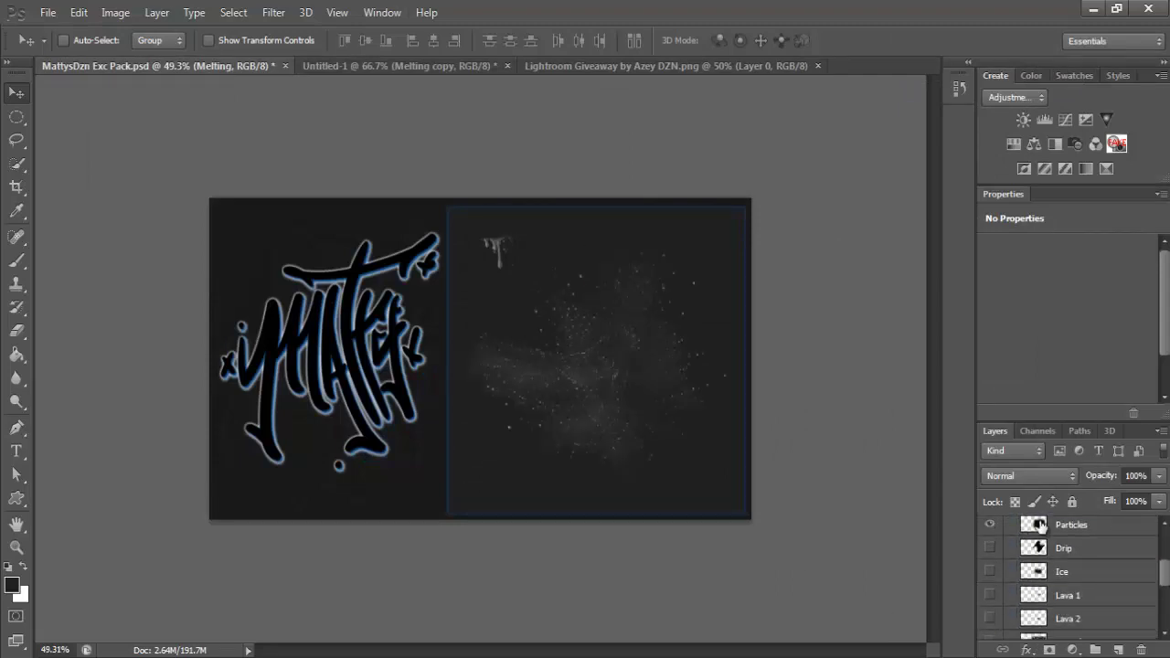
left_click(1039, 525)
left_click_drag(567, 396, 339, 583)
- Duplicate the Particles layer, flip the copy horizontally and place it at the canvas's lower-right corner
right_click(1061, 557)
left_click(1030, 88)
key("Return")
left_click_drag(292, 466, 686, 466)
right_click(646, 420)
left_click(732, 379)
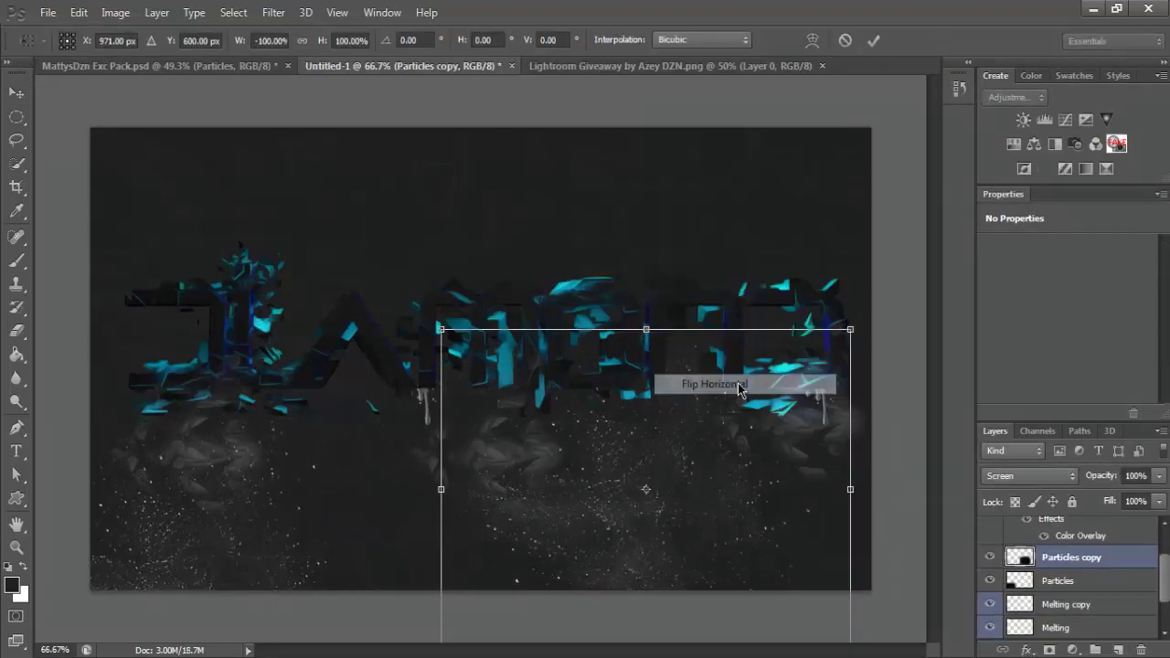
left_click_drag(753, 521, 922, 599)
- Show the Lens dirt layer in MattysDzn Exc Pack.psd and copy it into Untitled-1 over the text
left_click(216, 67)
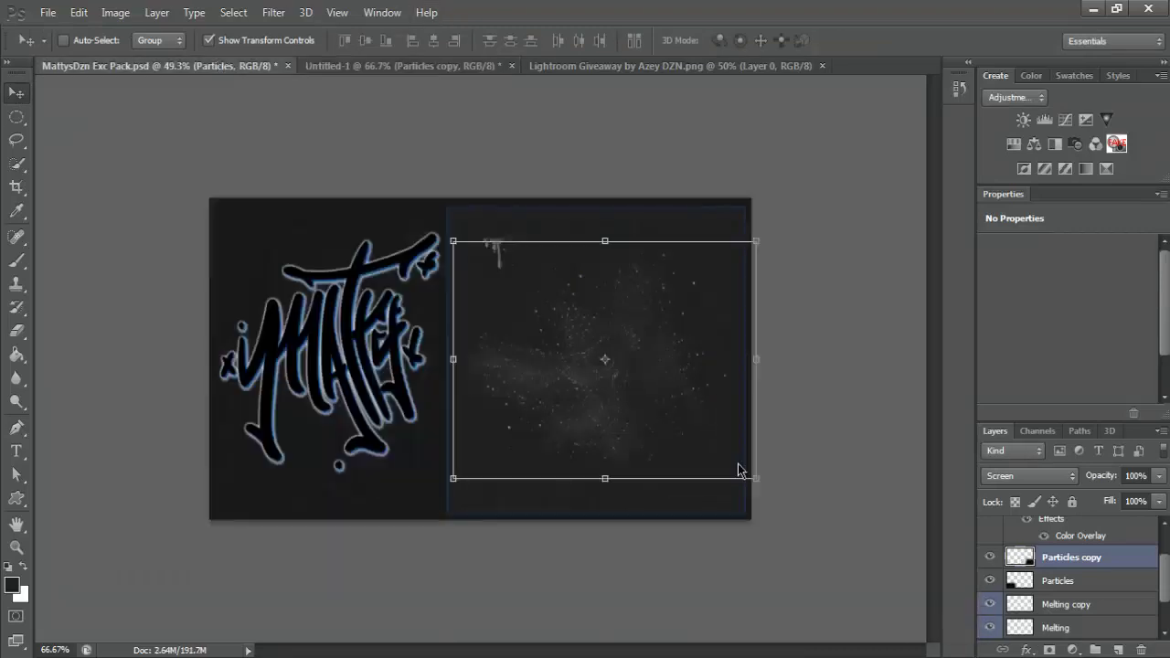
scroll(986, 551, "down", 5)
left_click(990, 533)
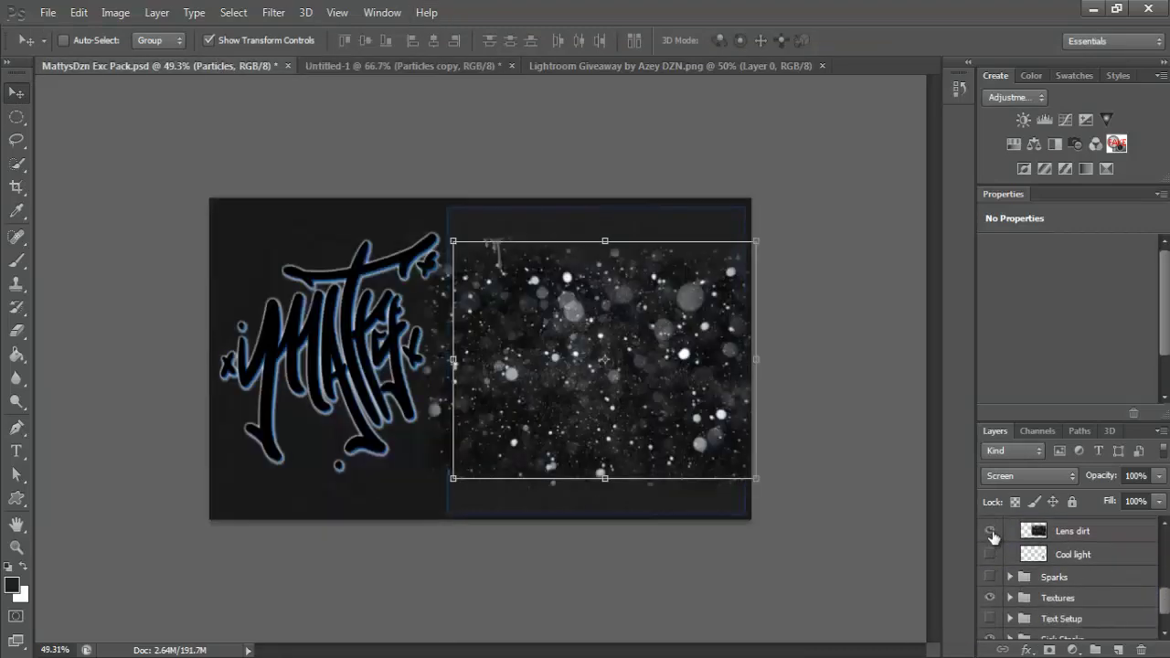
left_click(1077, 536)
mouse_move(535, 416)
left_mouse_down()
mouse_move(408, 79)
mouse_move(402, 326)
left_mouse_up()
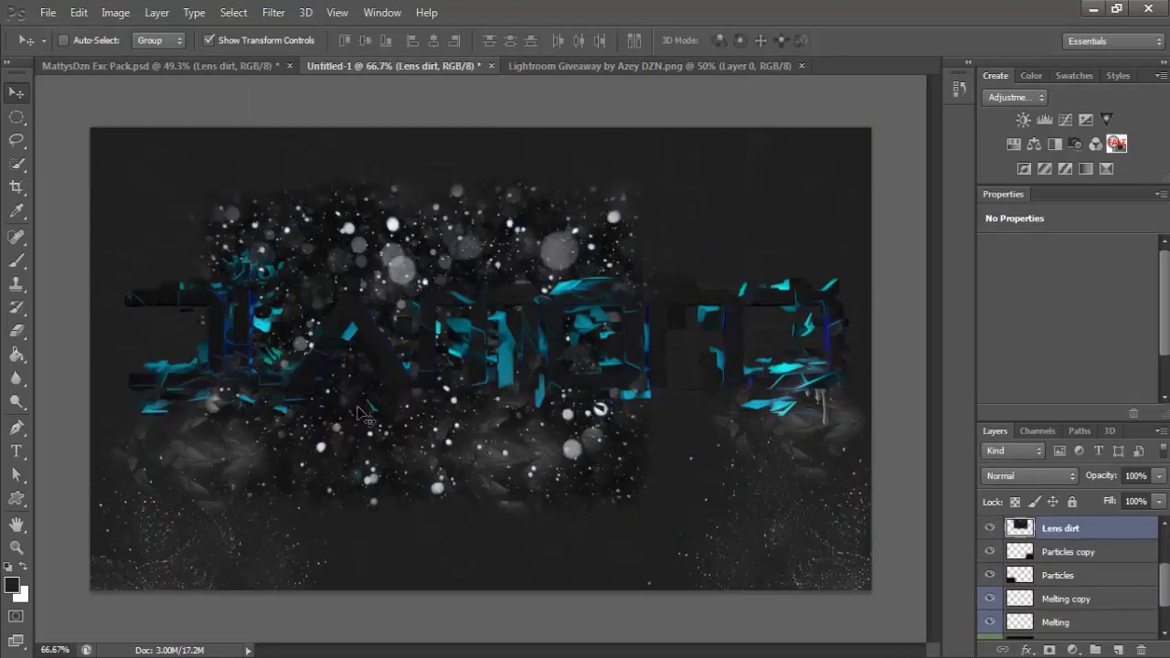
- Set the Lens dirt layer to Color Dodge and move it over the text's left half
left_click(1030, 475)
left_click(1015, 173)
mouse_move(186, 510)
left_mouse_down()
mouse_move(304, 520)
mouse_move(330, 448)
mouse_move(322, 521)
left_mouse_up()
- Erase the outer parts of the Lens dirt layer with a soft 308 px eraser
left_click(17, 331)
left_click(86, 40)
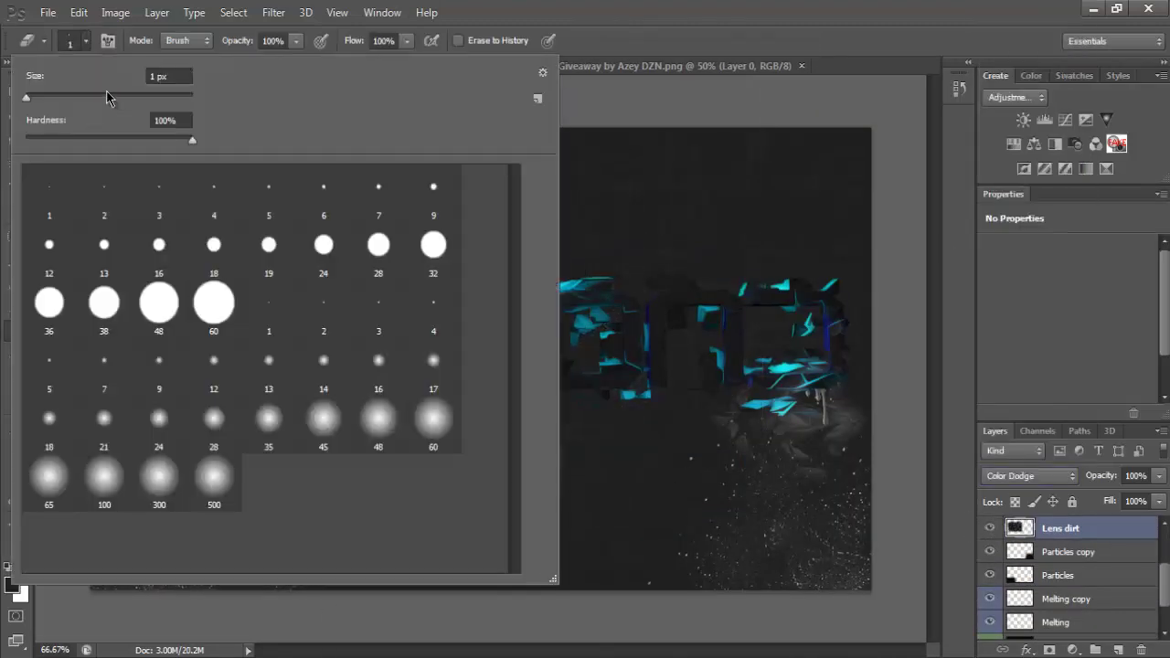
left_click_drag(27, 98, 112, 98)
key("Return")
left_click(86, 41)
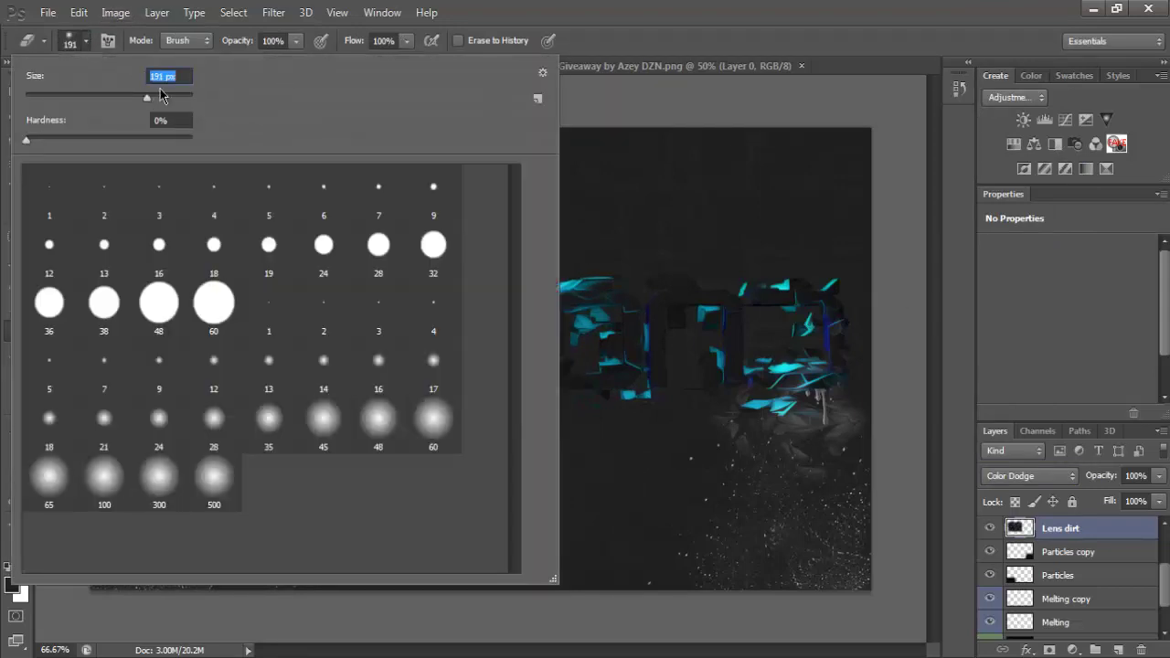
type("308")
key("Return")
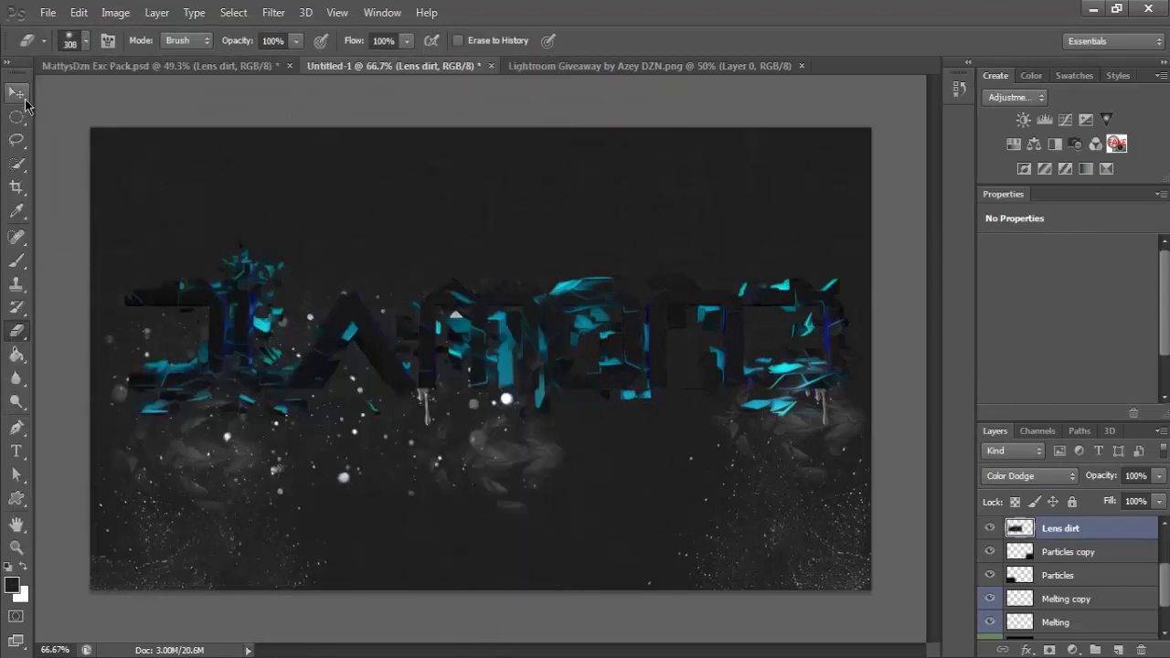
- Center the Lens dirt layer over the text and stretch it sideways past both canvas edges
left_click(22, 99)
left_click_drag(398, 367, 548, 322)
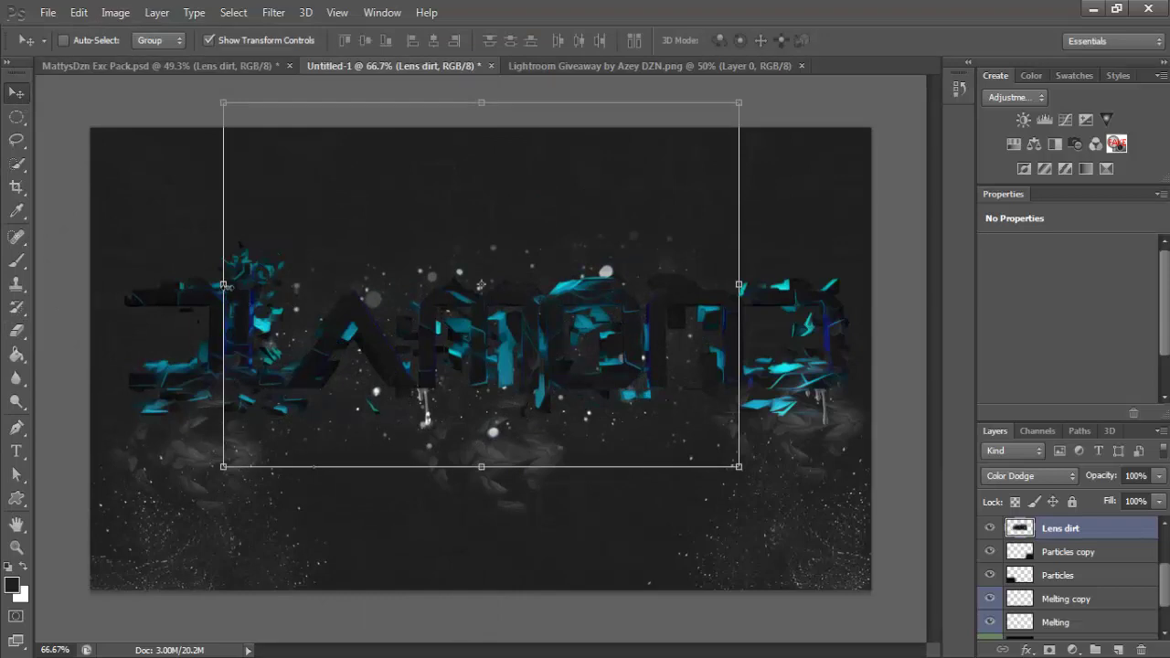
left_click_drag(225, 285, 58, 285)
key("Return")
left_click_drag(739, 285, 895, 284)
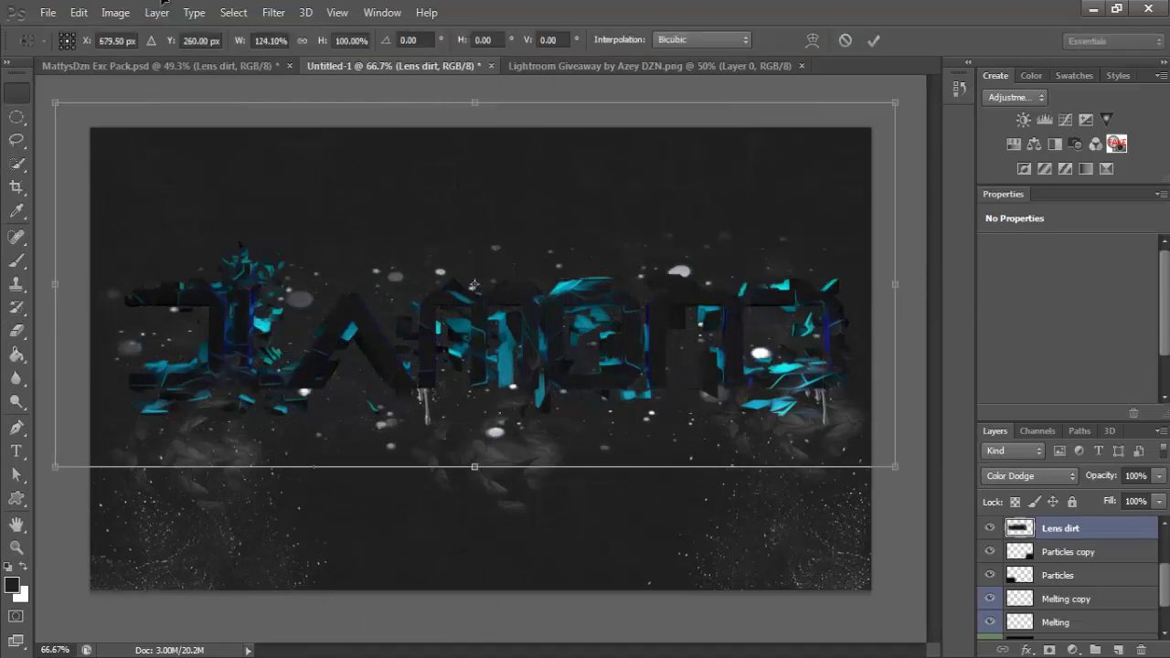
key("Return")
- Erase the Lens dirt spots below the text and lower the layer's opacity to 27%
key("e")
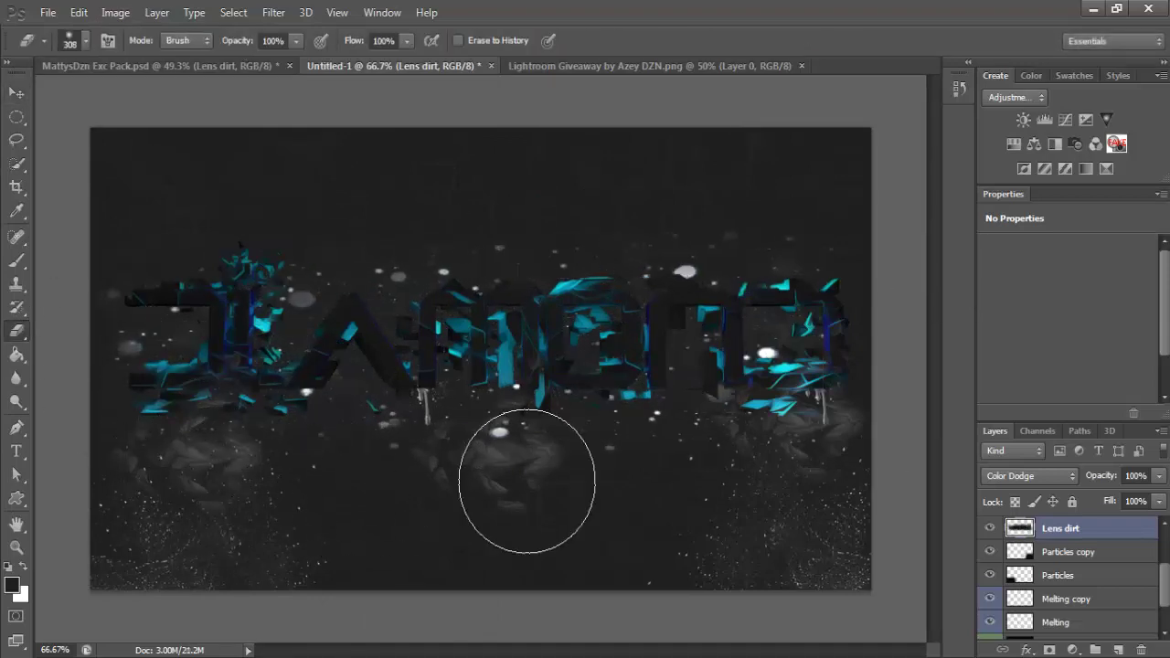
left_click(1034, 479)
left_click(1043, 479)
left_click(1159, 477)
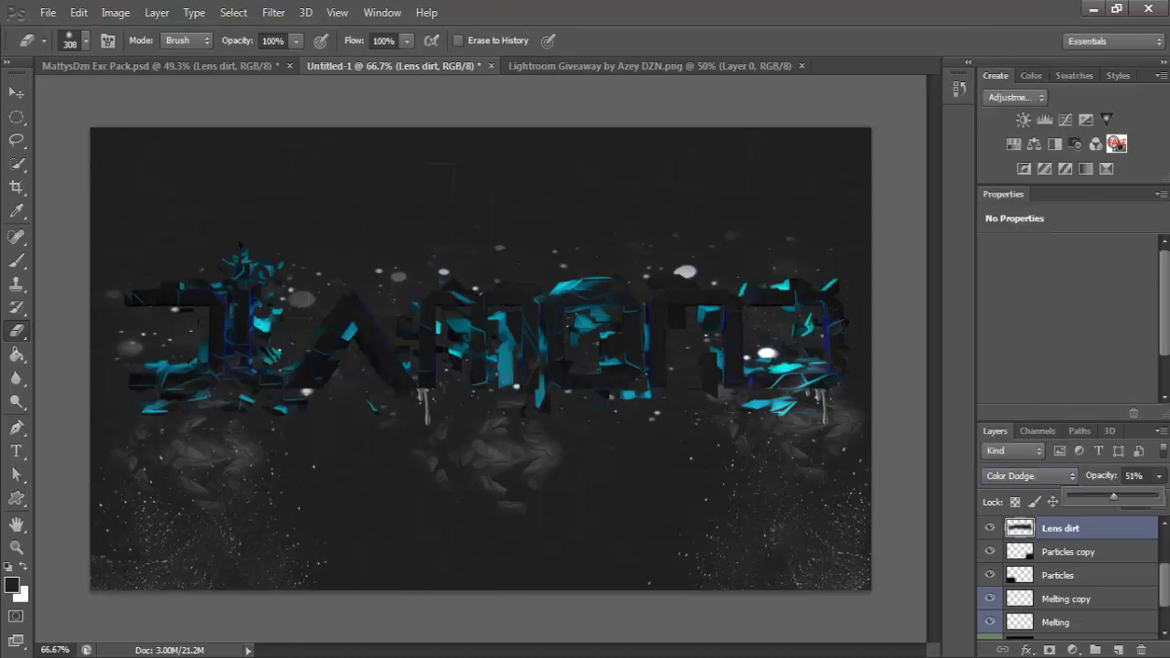
left_click(1162, 481)
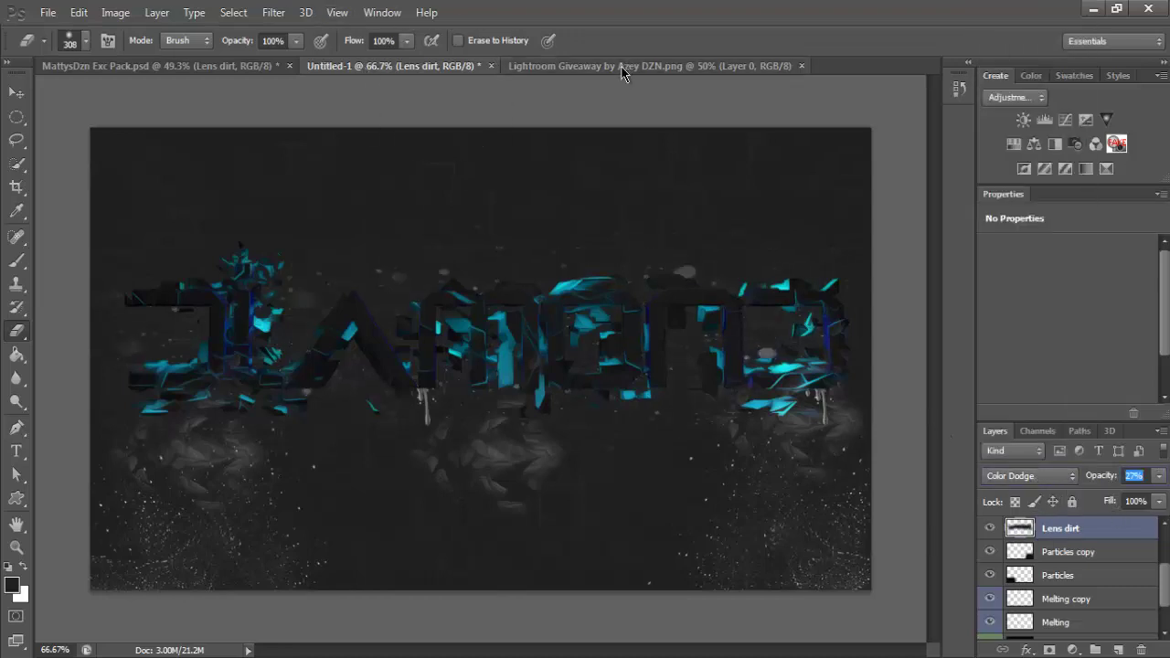
- Hide the Lens dirt, Particles and Melting layers in MattysDzn Exc Pack.psd and collapse the Effects group
left_click(621, 71)
left_click(223, 69)
left_click(991, 631)
left_click_drag(1164, 573, 1164, 564)
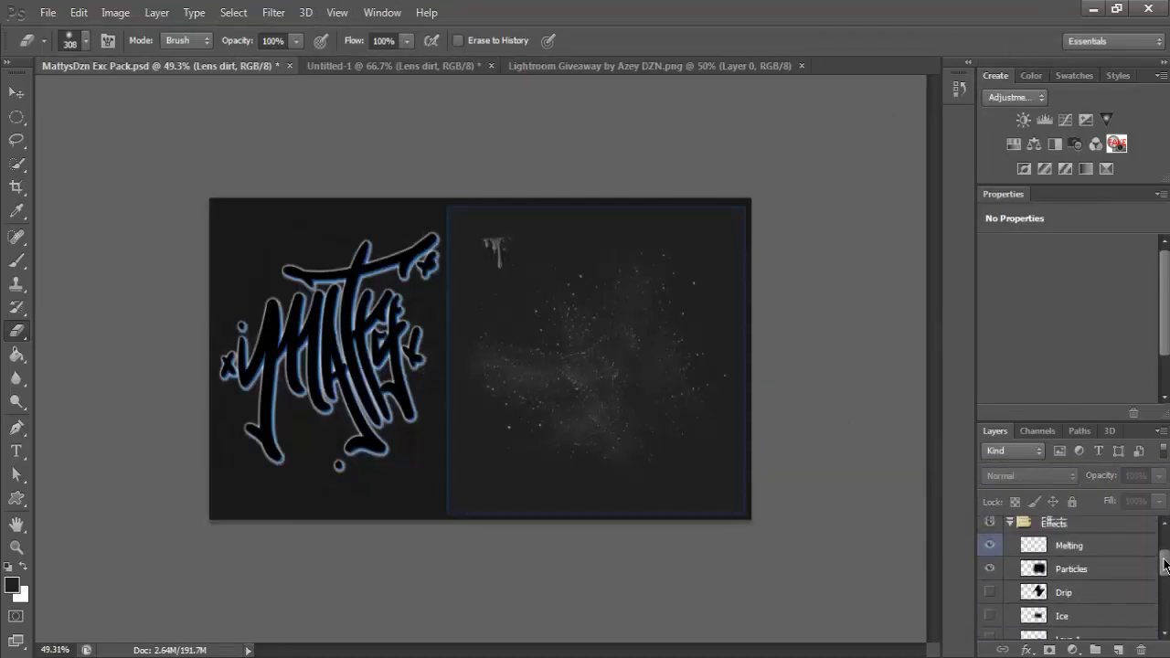
left_click_drag(990, 567, 991, 549)
left_click(1010, 526)
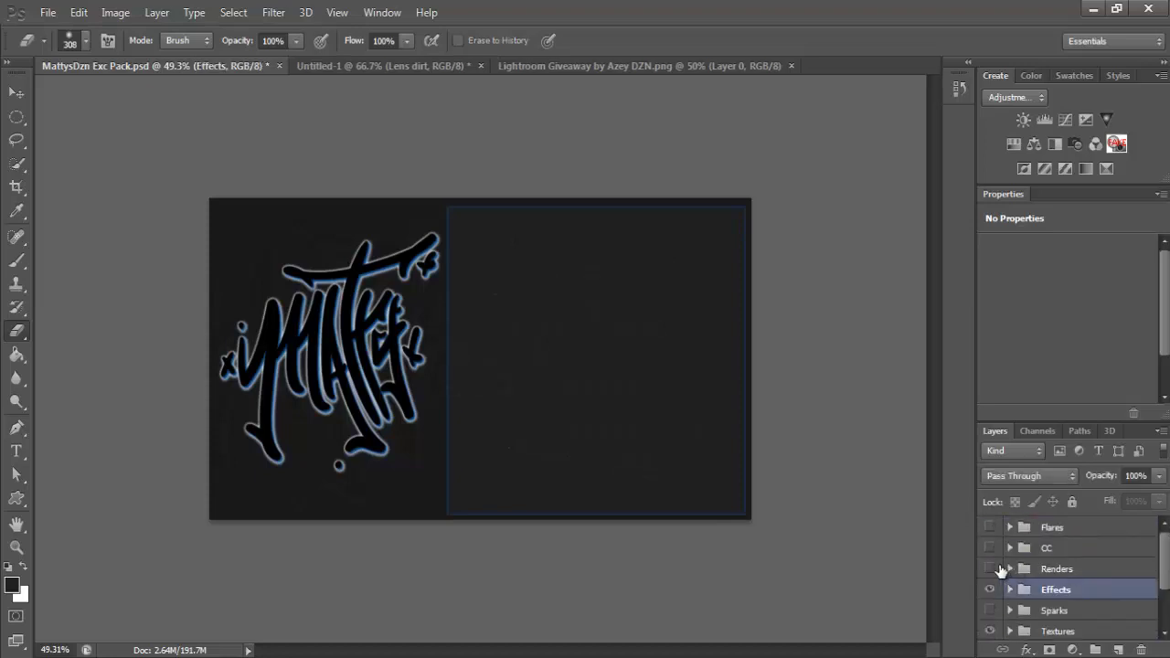
- Look through the pack's Renders, Text Setup and Textures groups and preview the Lava Mountain texture
left_click(1010, 569)
left_click(1011, 569)
scroll(1115, 587, "down", 3)
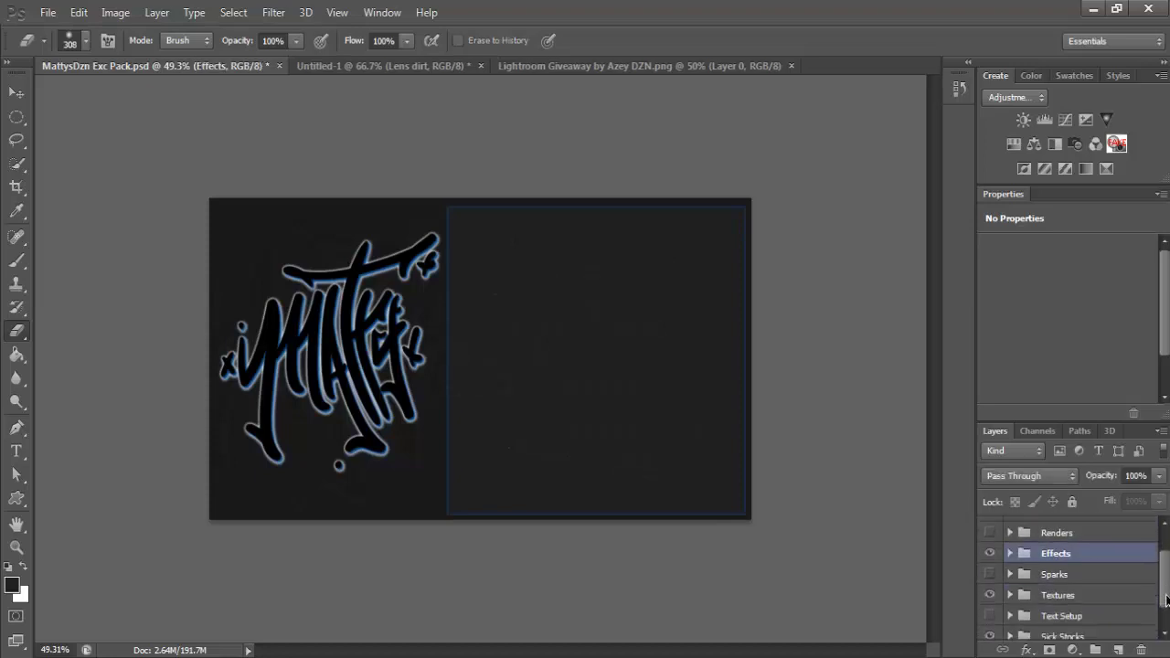
left_click(993, 632)
left_click(990, 589)
left_click(1010, 590)
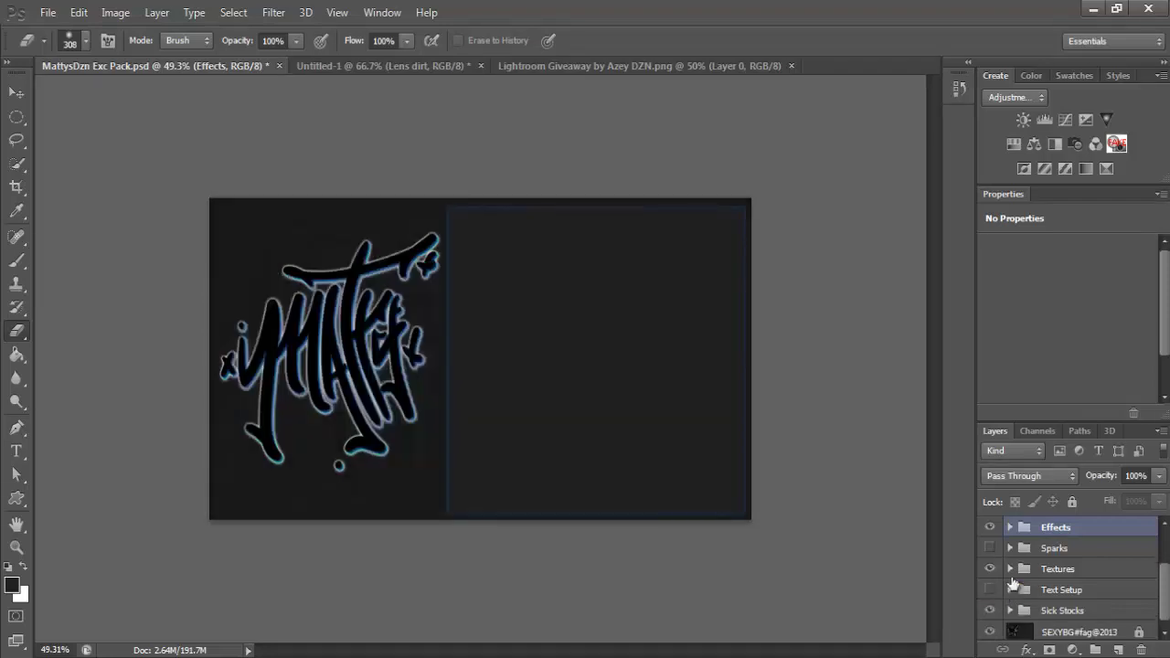
left_click(1010, 569)
scroll(993, 587, "down", 3)
left_click(990, 538)
left_click(990, 538)
- Show the texture 1 layer and copy it into Untitled-1
left_click(991, 561)
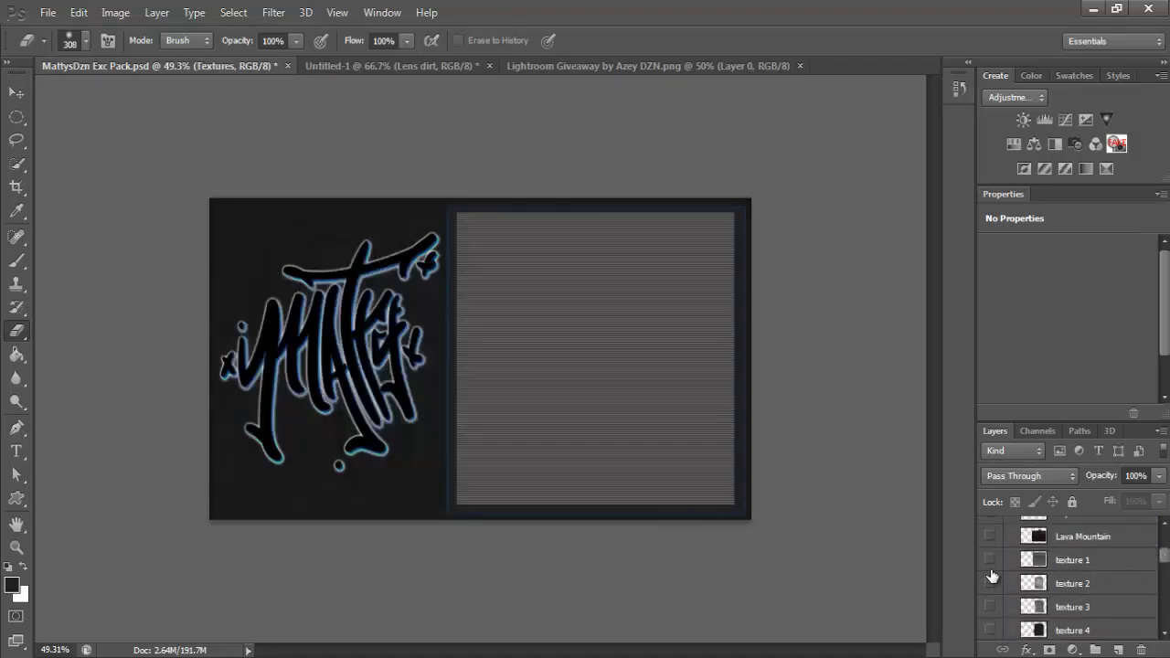
left_click(991, 562)
left_click(1088, 560)
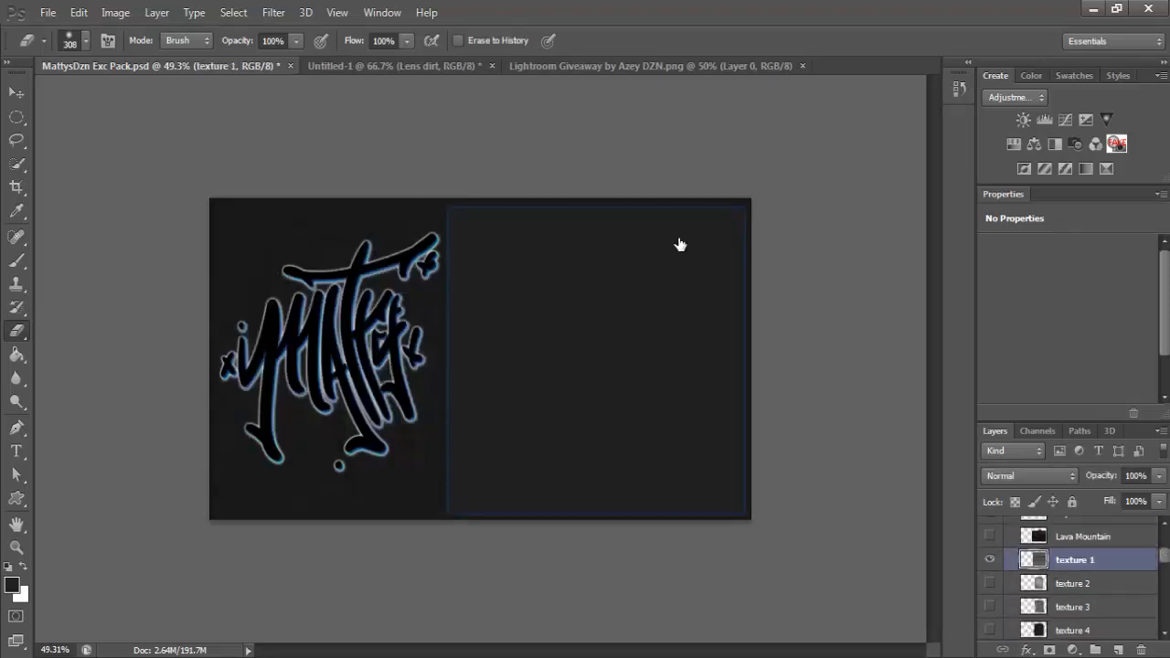
left_click(17, 93)
left_click_drag(502, 366, 244, 317)
- Scale the texture 1 layer to cover the whole canvas, aligning its left edge with the canvas edge
left_click(255, 43)
left_click_drag(453, 520, 871, 591)
key("Return")
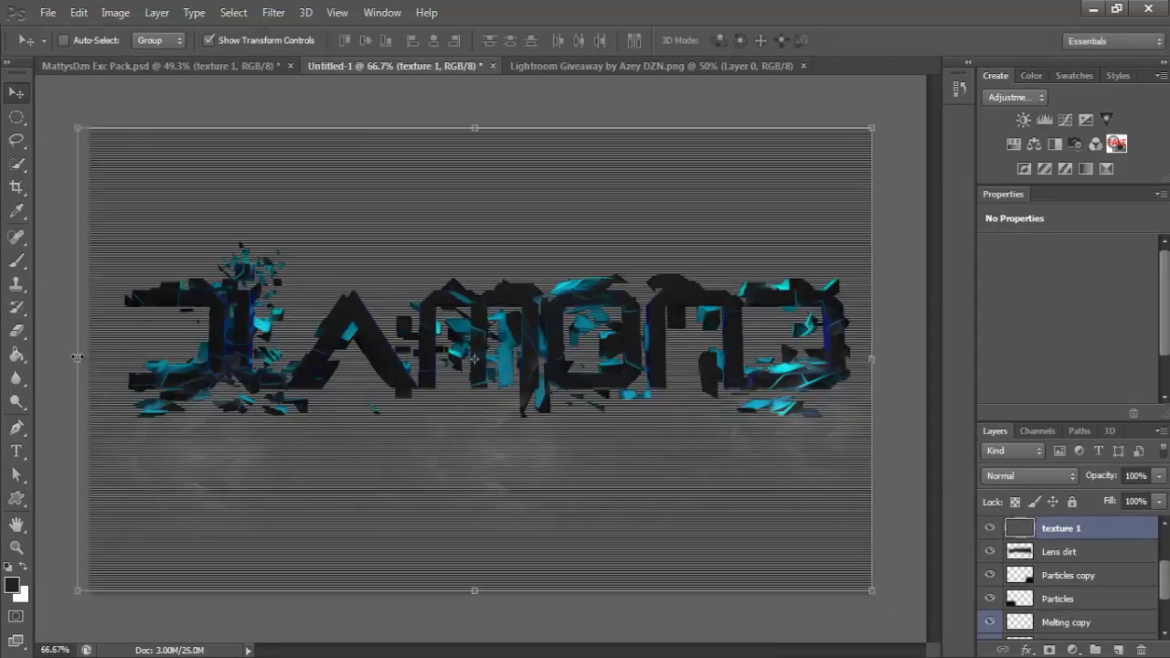
left_click_drag(77, 357, 90, 358)
key("Return")
left_click(275, 42)
- Move texture 1 above oil stocks copy 2 and set its blend mode to Overlay
mouse_move(1098, 519)
left_mouse_down()
mouse_move(1093, 501)
mouse_move(1090, 512)
left_mouse_up()
left_click(1031, 476)
left_click(1031, 227)
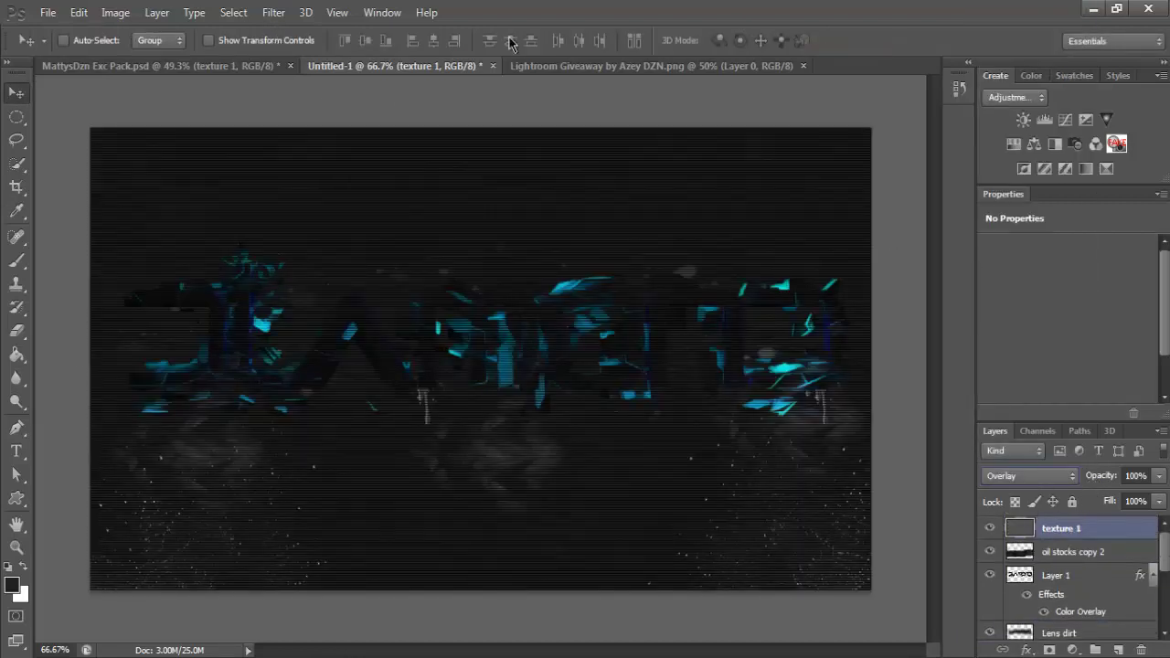
- Close the Lightroom Giveaway PNG document
left_click(544, 66)
key("ctrl+w")
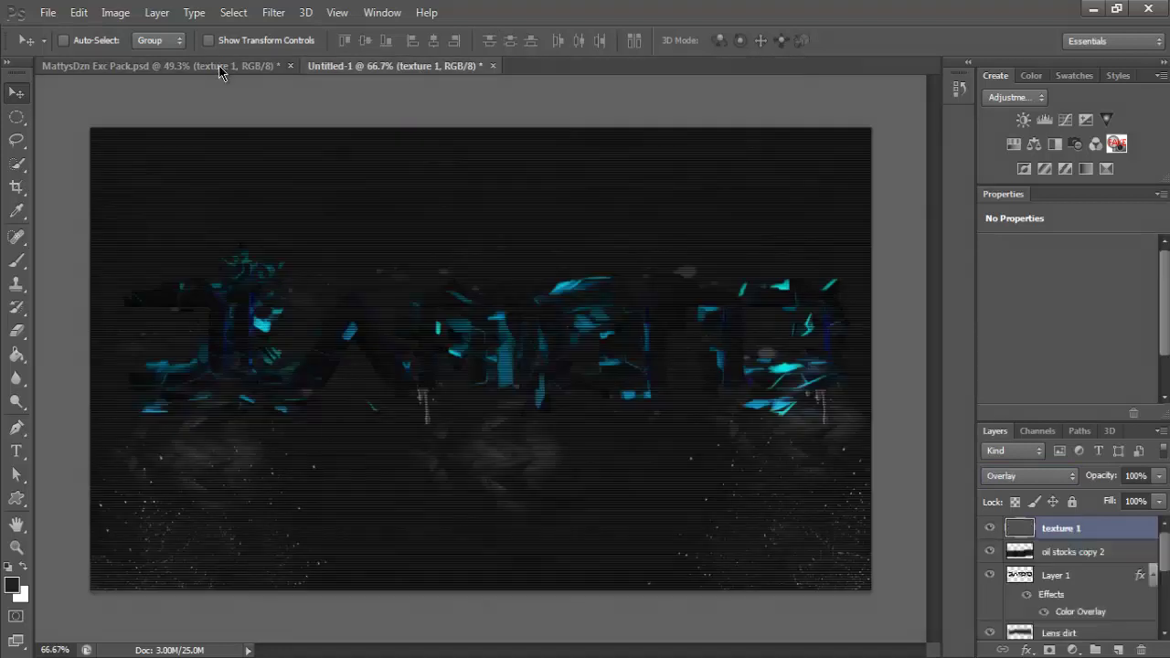
- Switch to MattysDzn Exc Pack.psd, open the Sparks group, hide texture 1 and collapse the Textures group
left_click(160, 66)
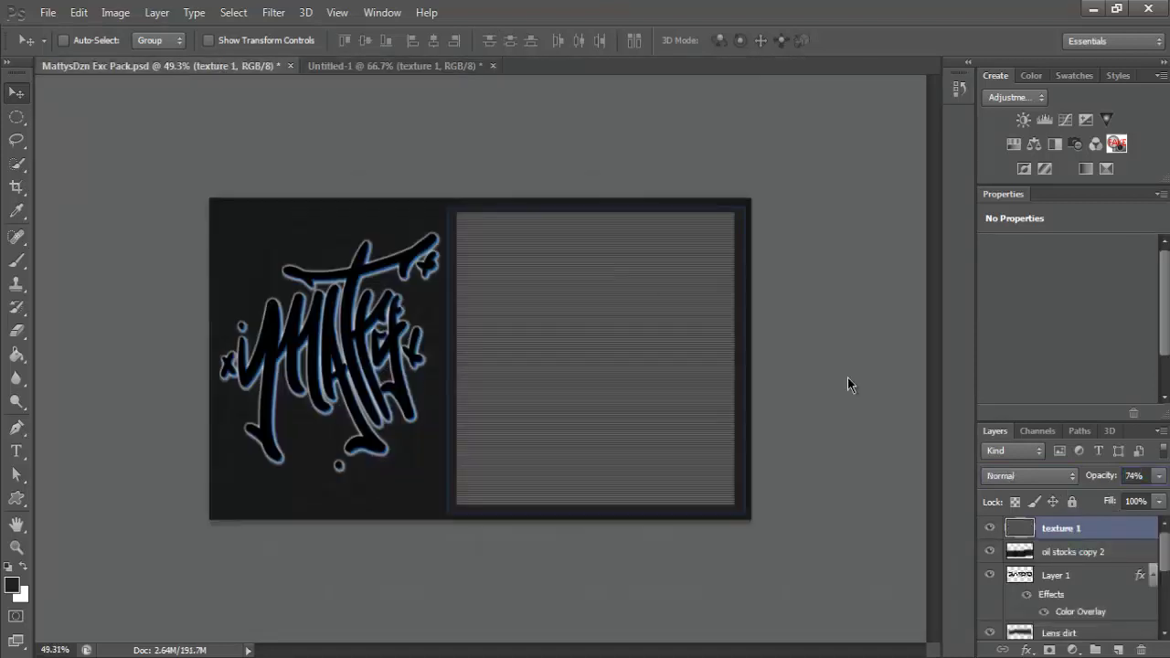
left_click(1009, 538)
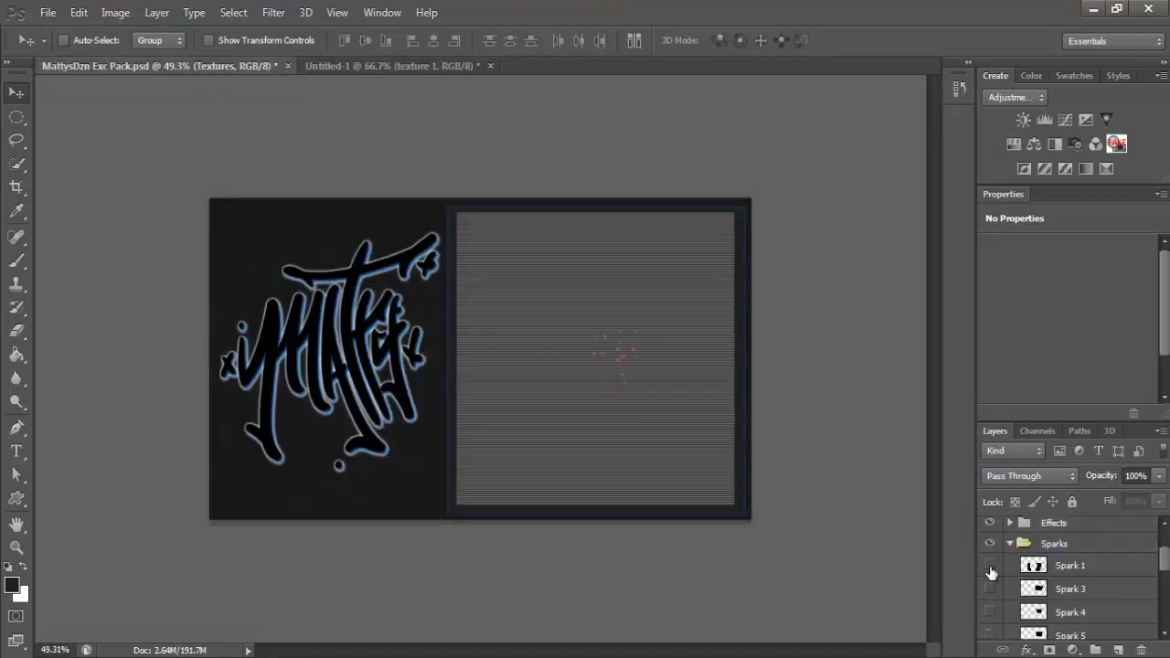
scroll(1030, 596, "down", 5)
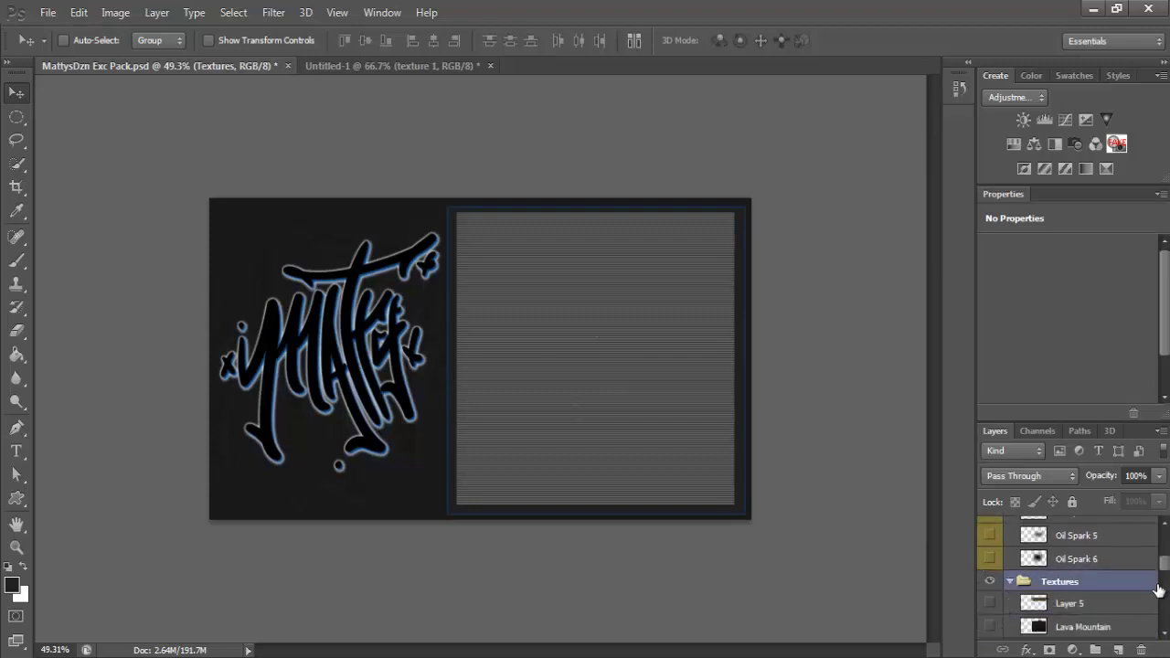
left_click_drag(1164, 563, 1167, 585)
left_click(990, 536)
left_click(1011, 608)
- Preview the oil spark layers in the Sparks group
left_click(990, 632)
left_click_drag(989, 602, 988, 563)
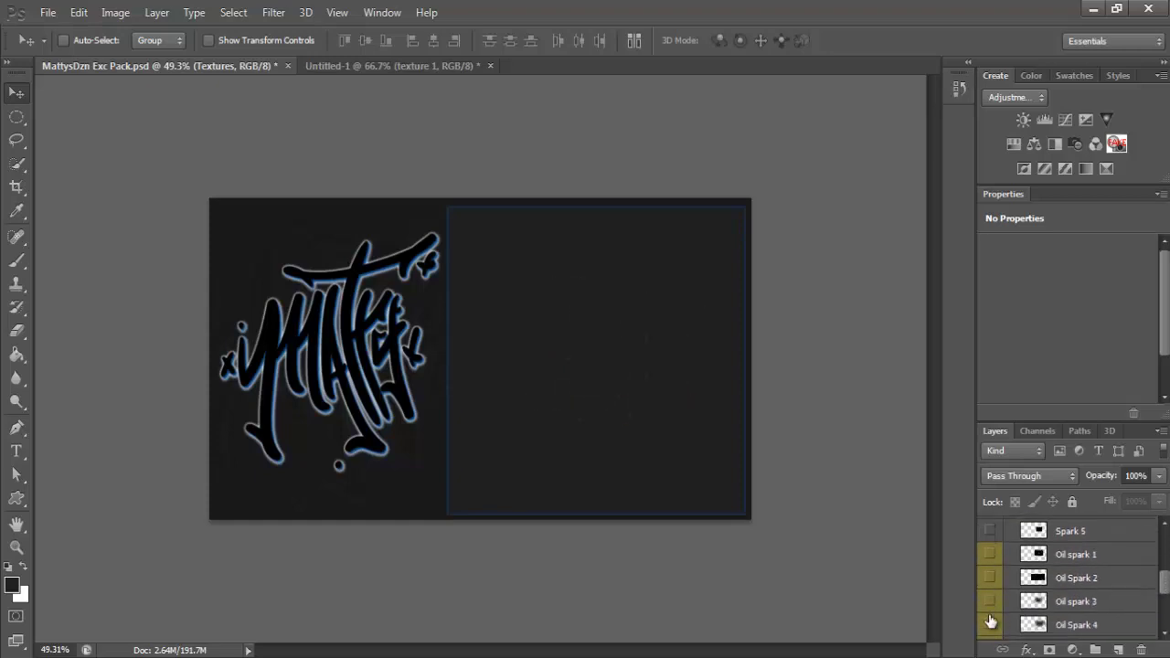
scroll(998, 580, "down", 2)
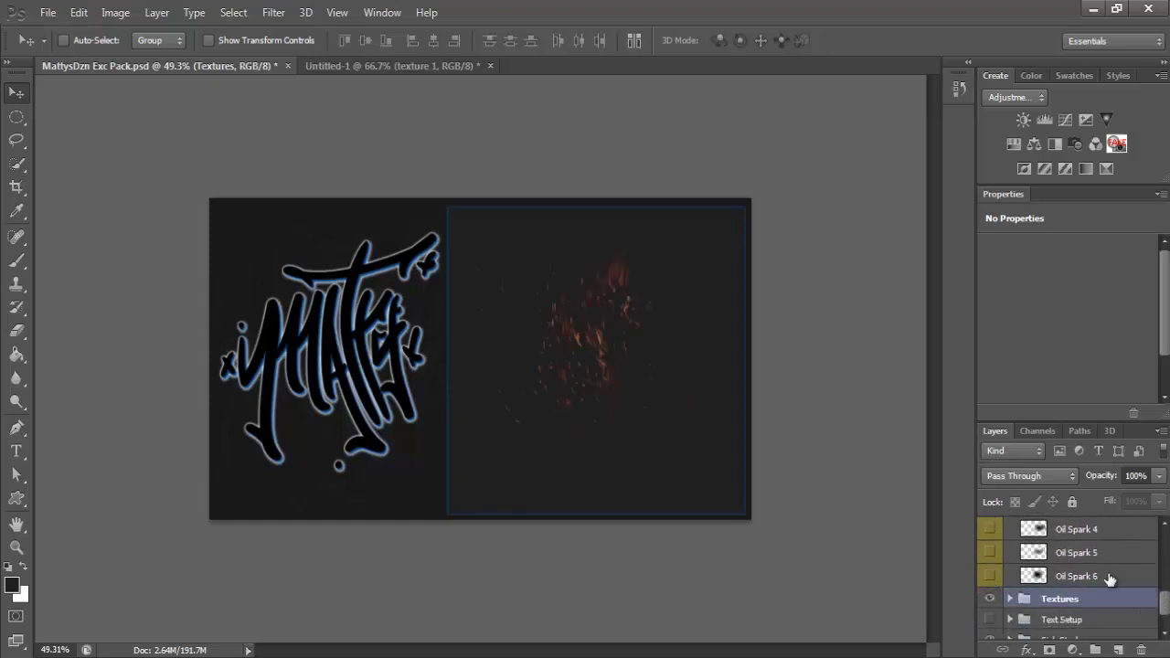
scroll(1110, 580, "up", 5)
- Show the Spark 1 layer and copy it into Untitled-1 below the text's first letters
left_click(1051, 569)
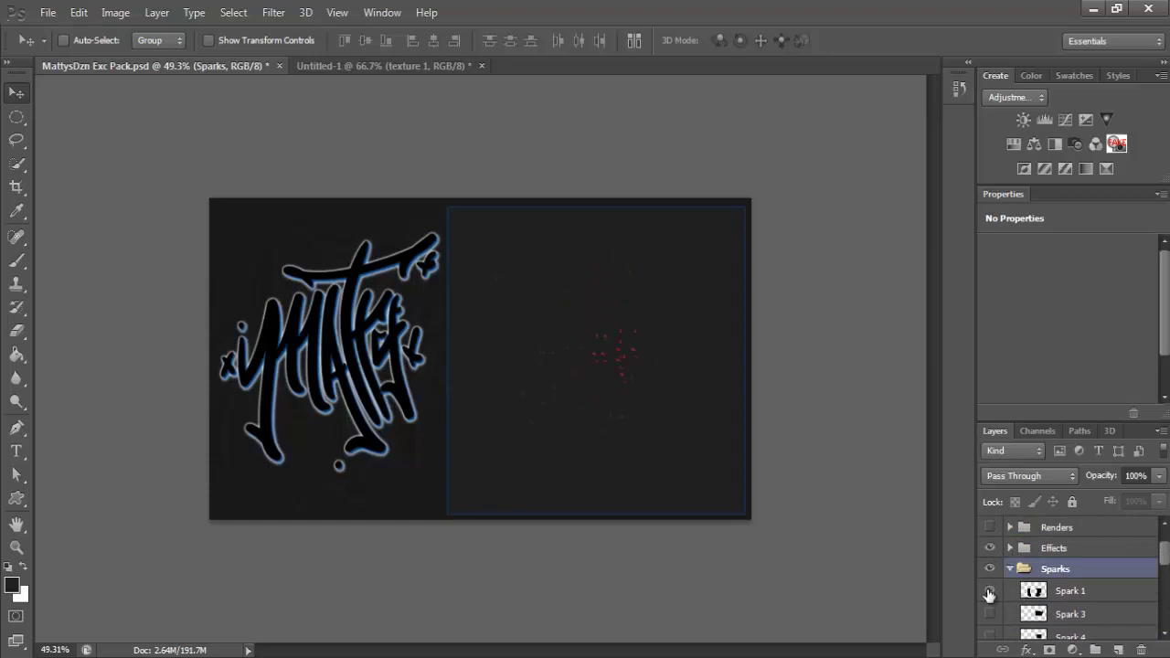
left_click(1006, 591)
left_click_drag(576, 374, 468, 337)
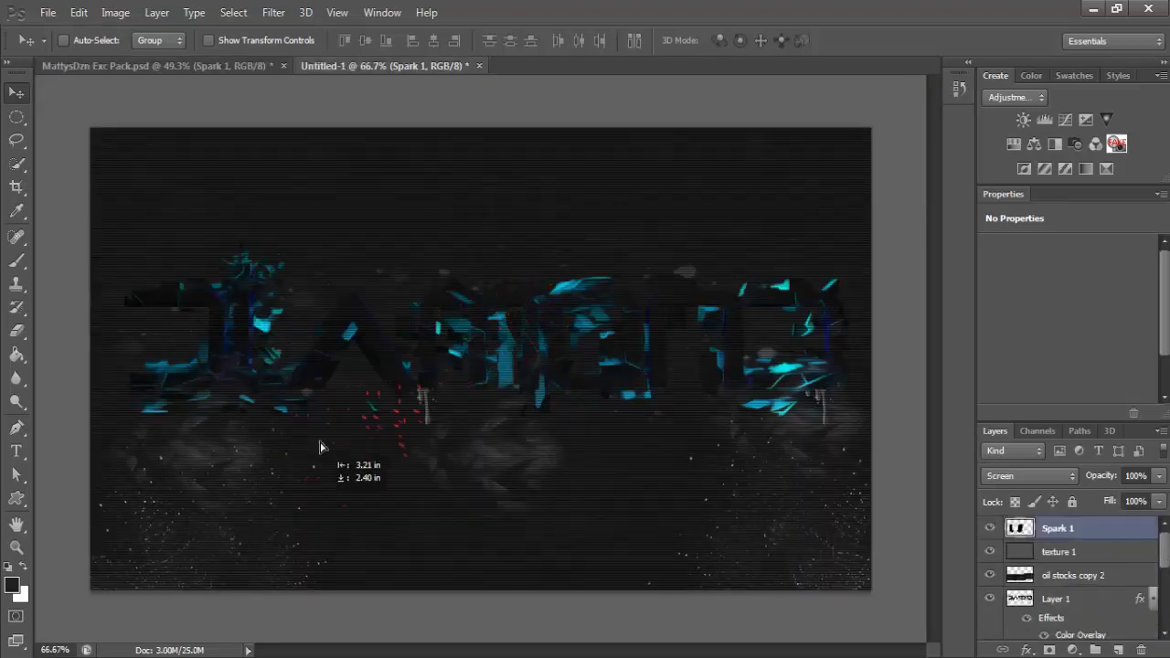
- Duplicate Spark 1 three times, placing the copies above the last letters, below the centre and at the text's right end
right_click(1113, 527)
left_click(923, 85)
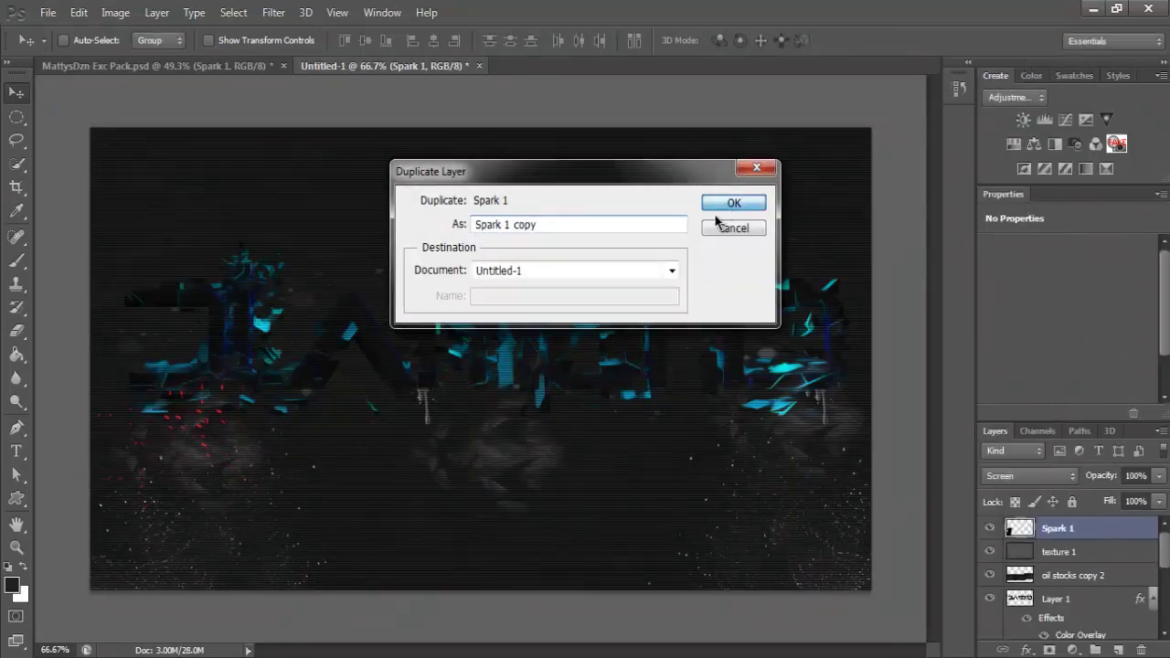
key("Return")
left_click_drag(194, 419, 352, 426)
right_click(1097, 528)
left_click(923, 85)
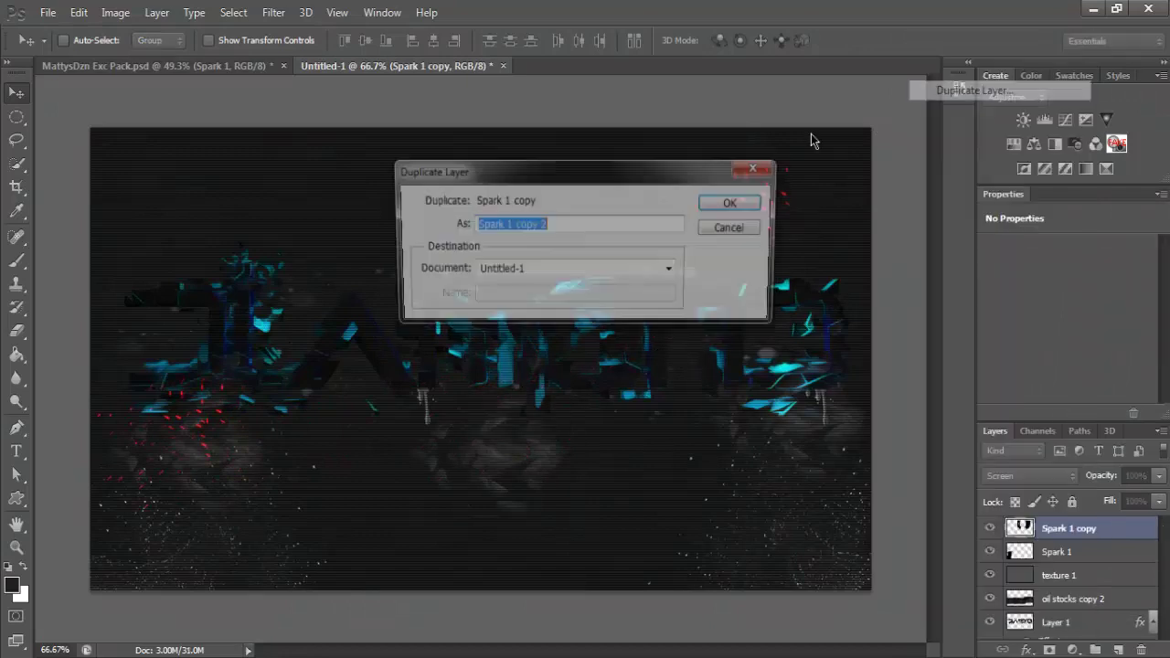
key("Return")
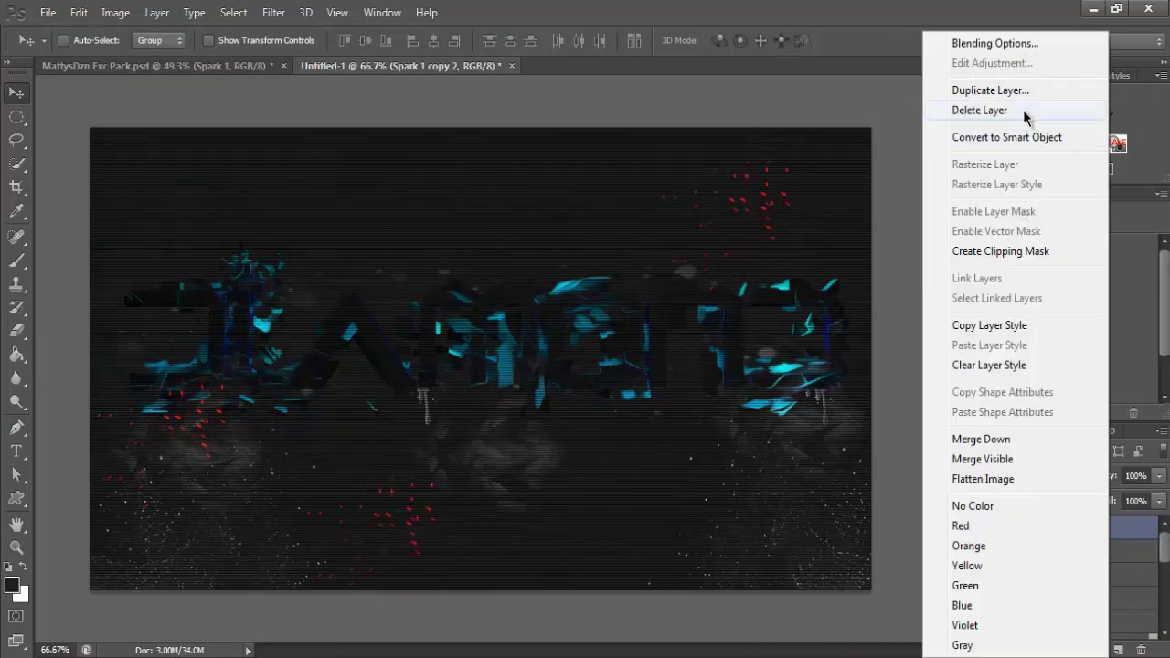
left_click(1019, 92)
key("Return")
left_click_drag(731, 451, 812, 423)
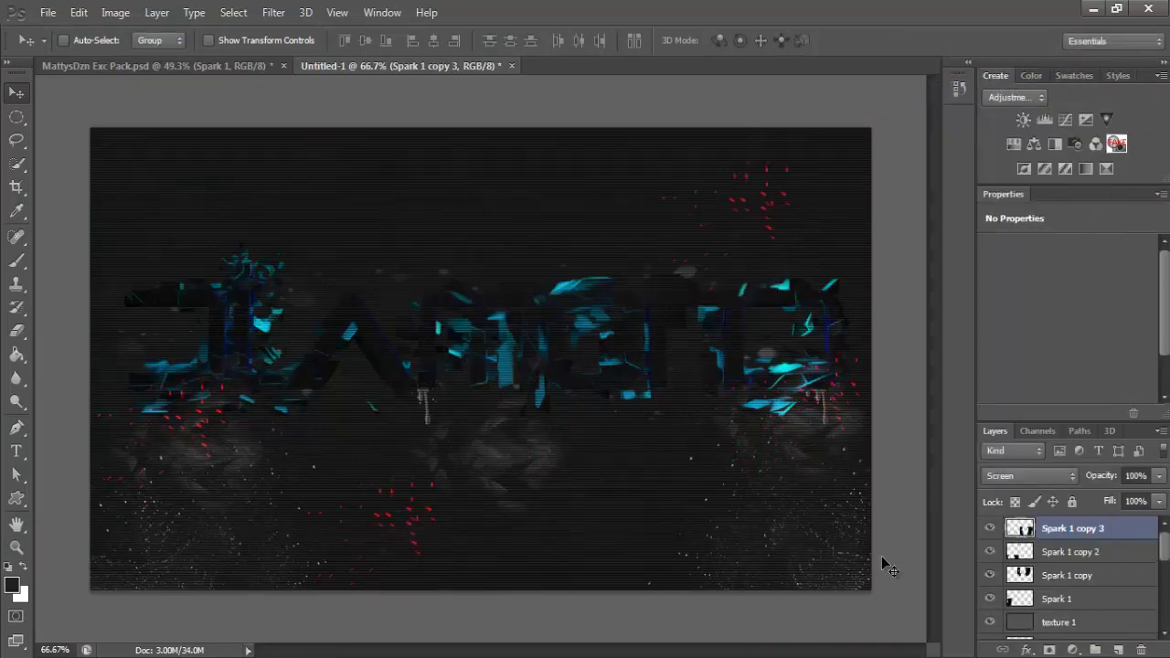
- Merge the four Spark 1 layers and set the merged layer's blend mode to Screen
left_click(1108, 600)
left_click(1109, 530, "shift")
right_click(1109, 541)
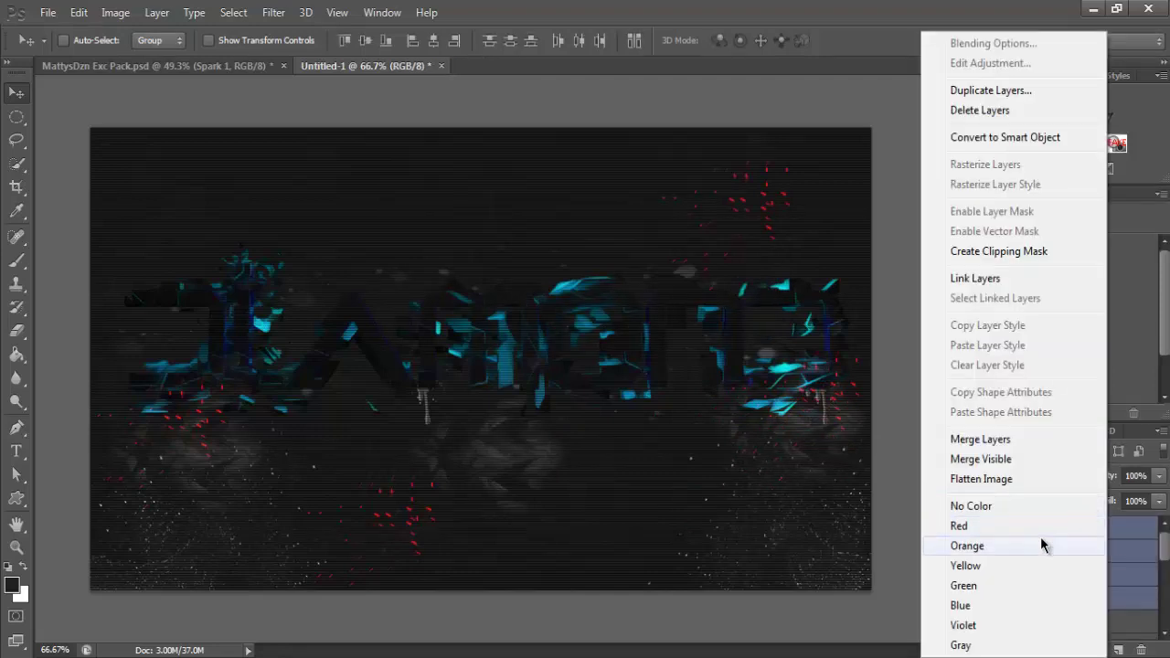
left_click(981, 439)
left_click(1031, 475)
left_click(1006, 170)
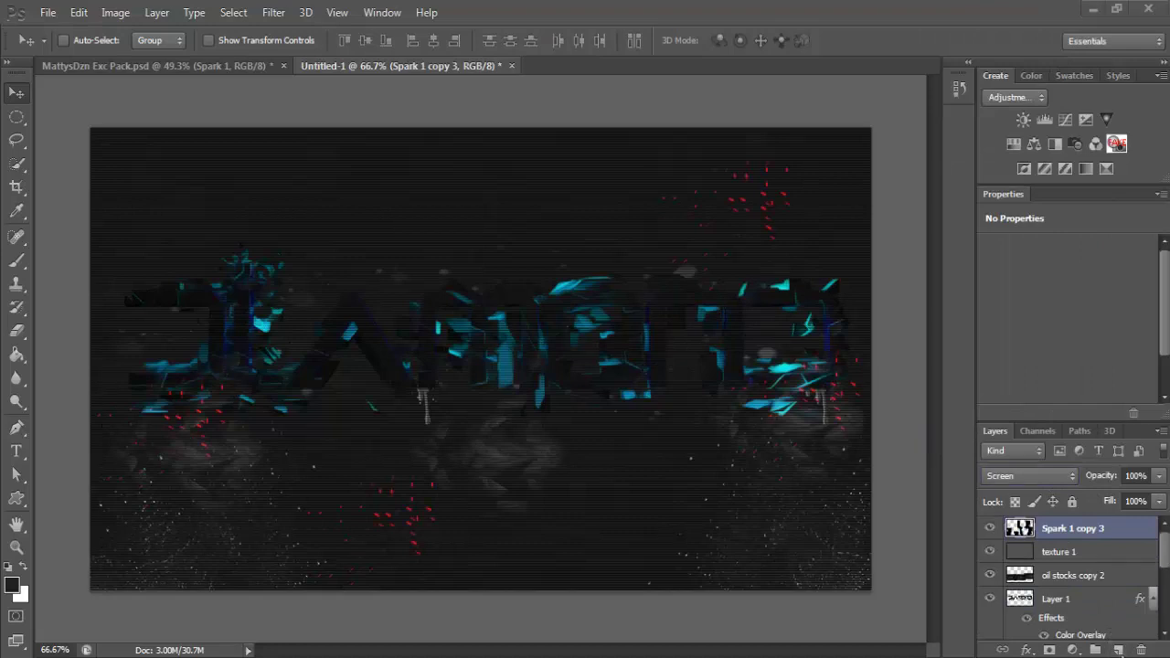
- Add a new layer above the merged sparks and clip it to them
left_click(1122, 650)
left_click(1084, 554)
left_click(1085, 536)
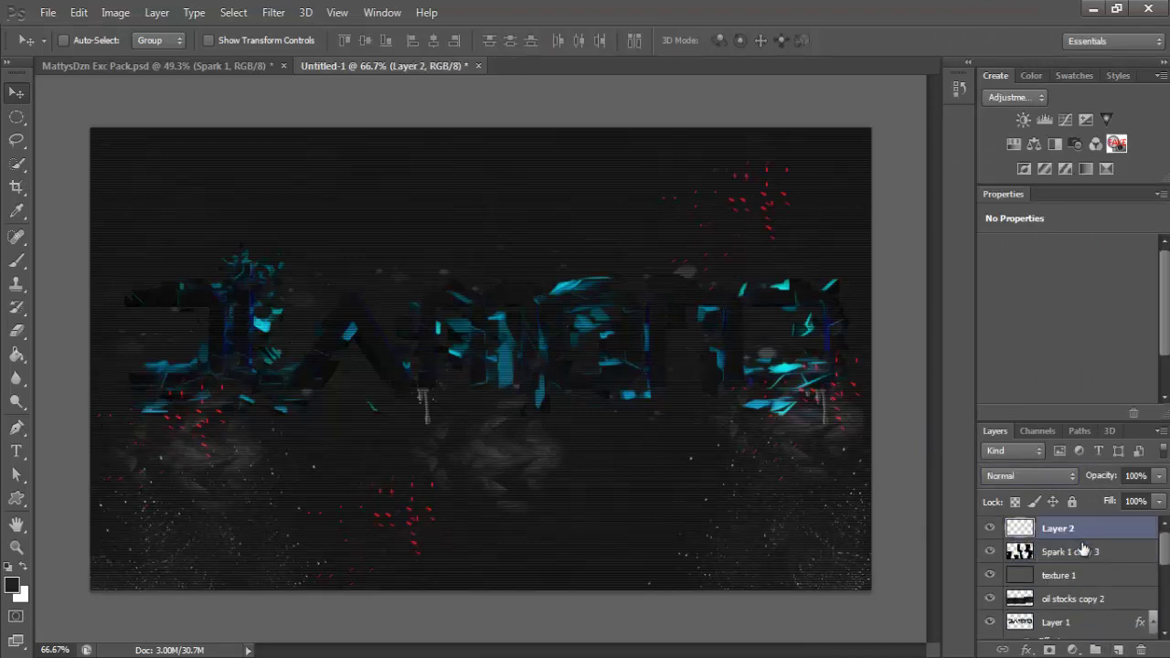
right_click(1080, 536)
left_click(970, 250)
- Paint the clipped layer blue with the Brush tool to recolour the sparks
left_click(17, 262)
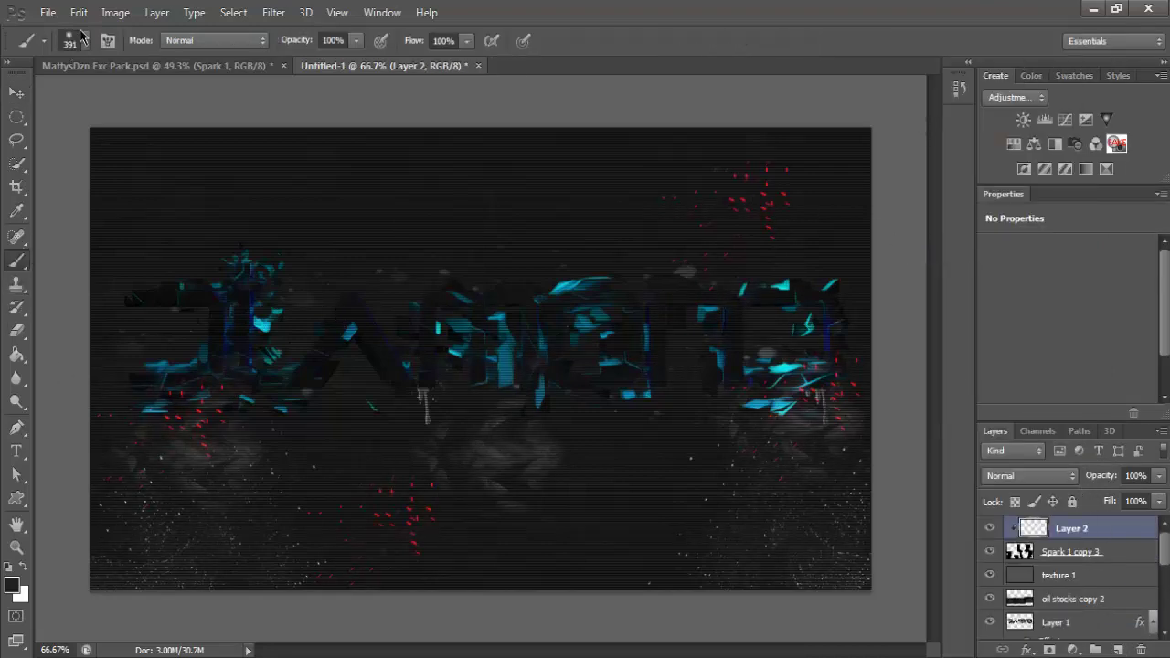
left_click(11, 583)
left_click(821, 89)
left_click_drag(842, 91, 846, 153)
left_click(1018, 47)
mouse_move(754, 209)
left_mouse_down()
mouse_move(823, 512)
mouse_move(316, 557)
mouse_move(112, 347)
mouse_move(299, 436)
mouse_move(285, 581)
mouse_move(732, 234)
left_mouse_up()
- Try Overlay and another blend mode on the blue clipped layer, and delete that layer
left_click(1030, 476)
left_click(1015, 231)
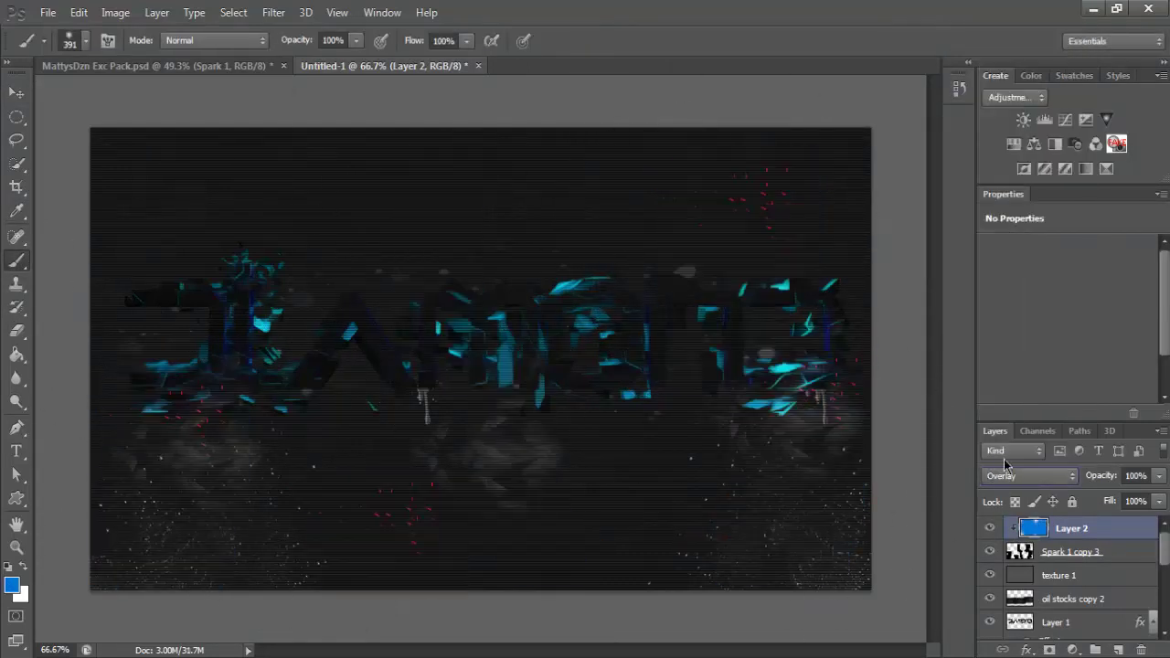
left_click(1033, 478)
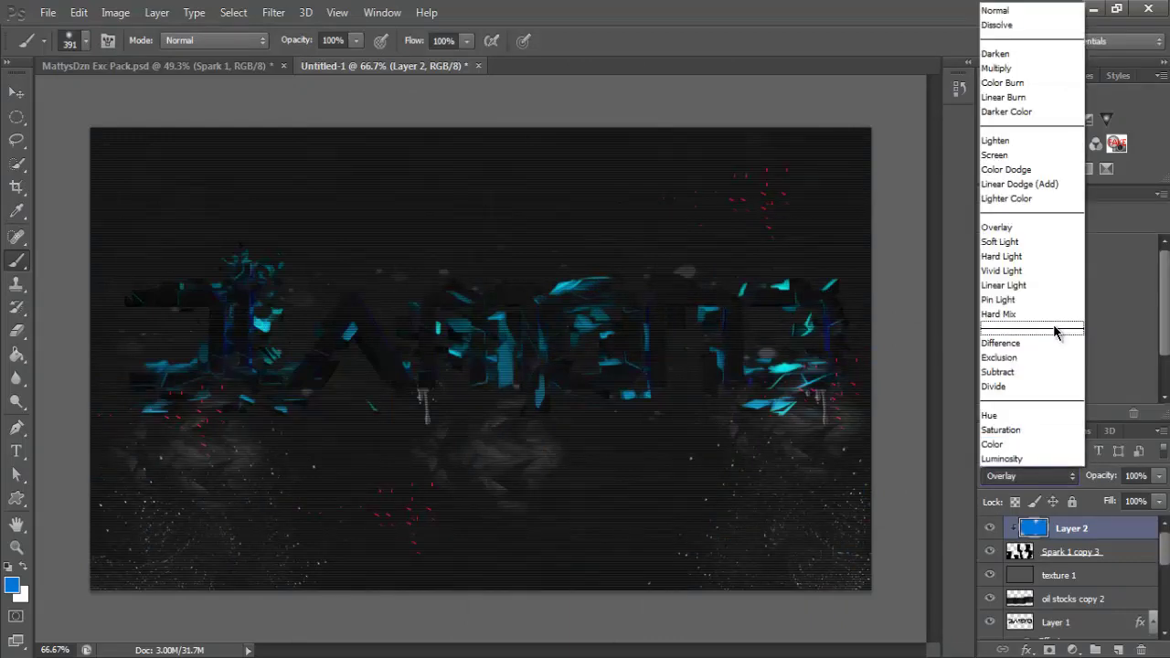
left_click(1042, 265)
key("Delete")
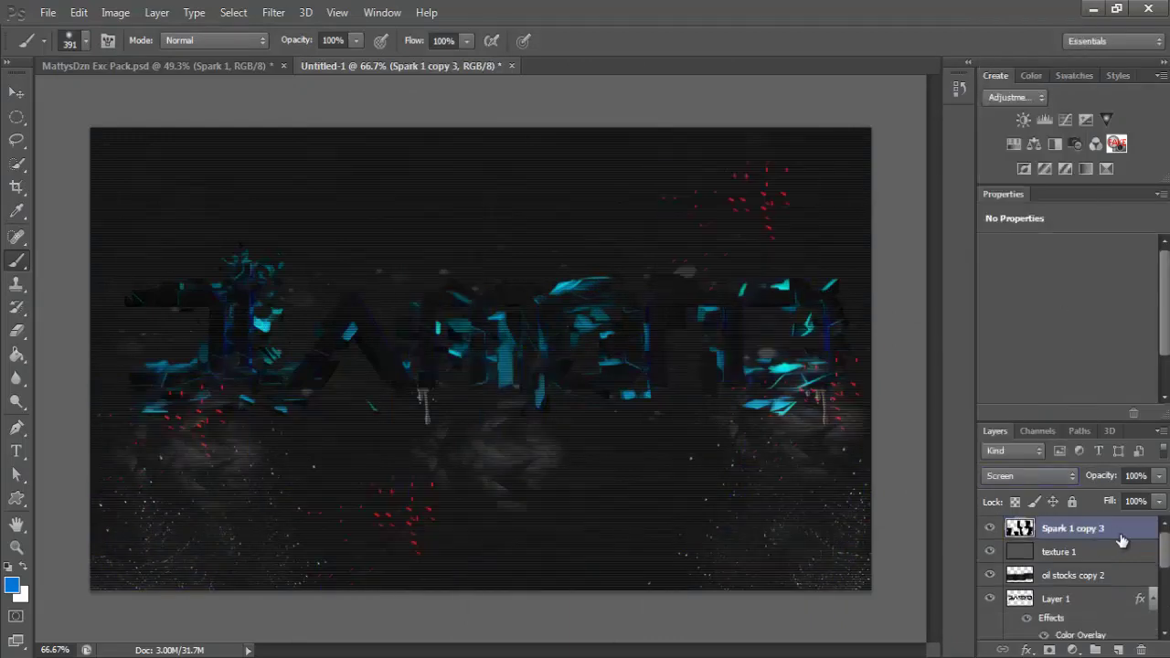
- Try a Color Overlay on the merged spark layer, cancel it and delete the layer
double_click(1123, 539)
left_click(671, 267)
left_click_drag(737, 34, 201, 173)
left_click(436, 230)
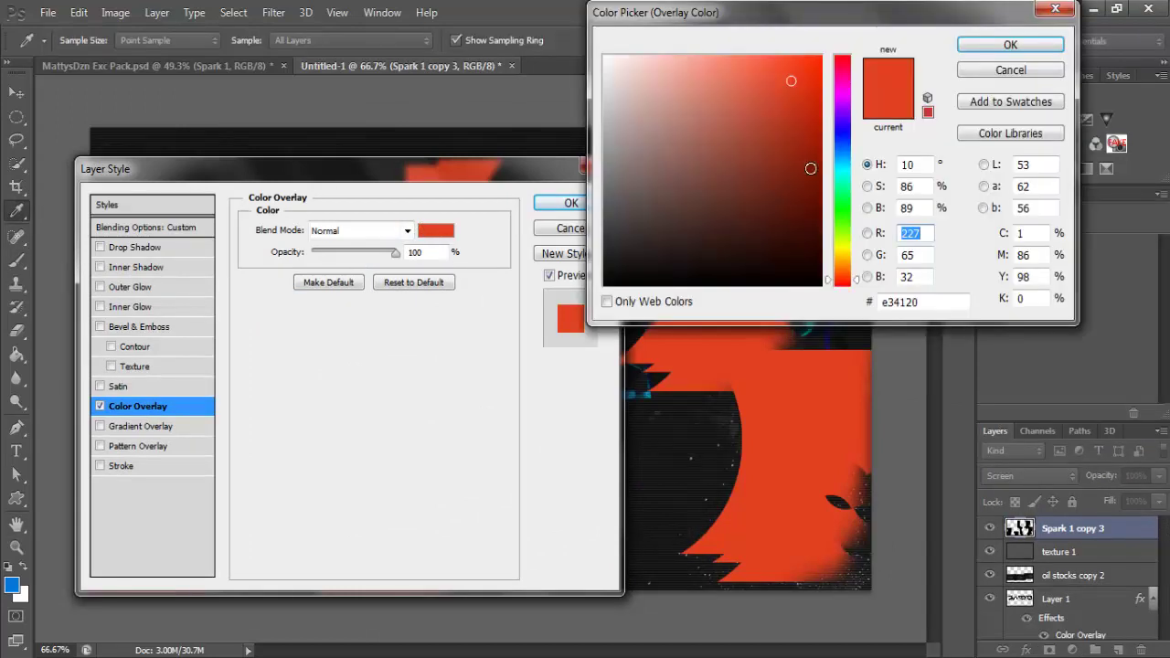
key("Return")
left_click(362, 232)
left_click(368, 237)
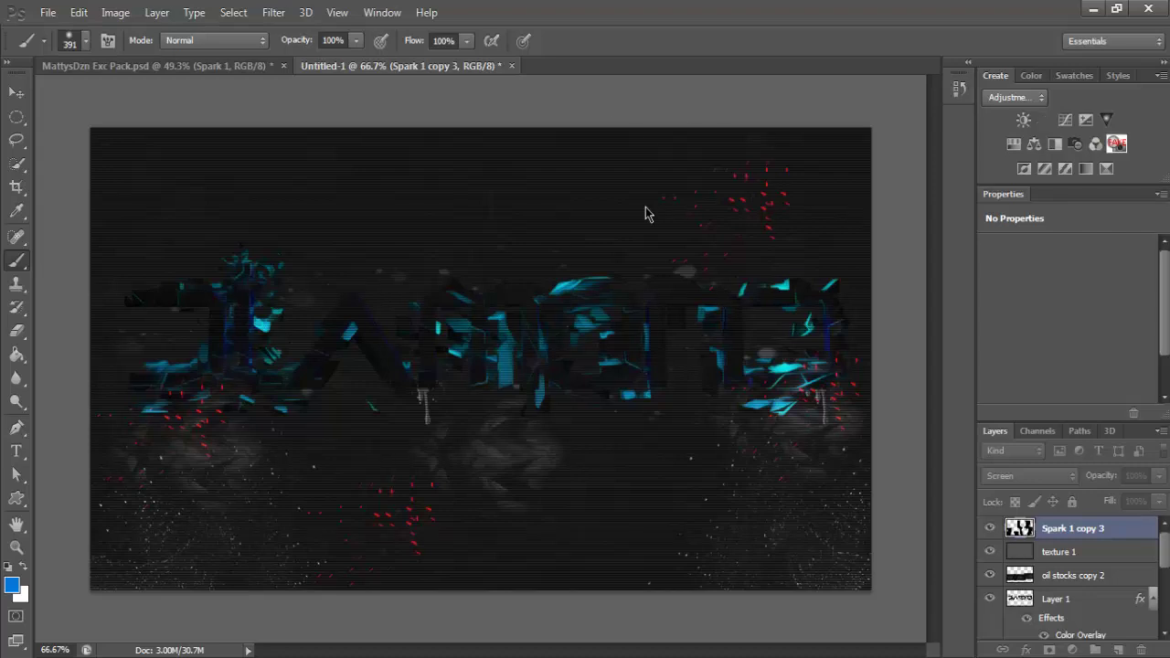
key("Delete")
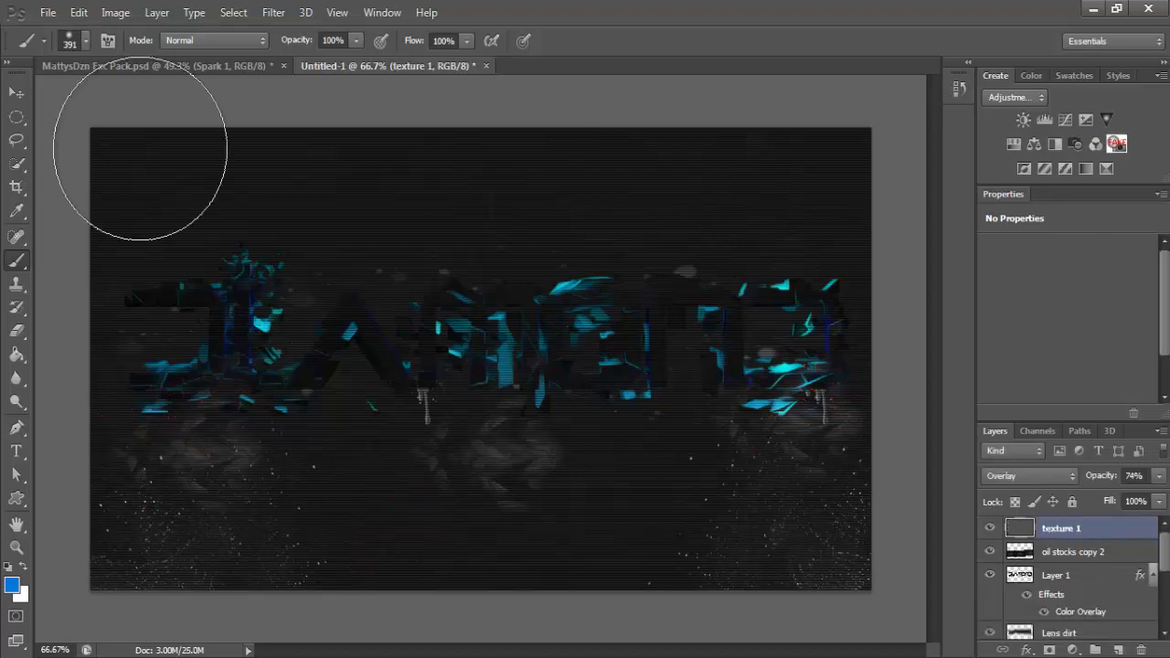
- Switch to MattysDzn Exc Pack.psd, open the CC group and preview its CC TEST 1 and CC TEST 2 layers
left_click(137, 66)
left_click(1010, 606)
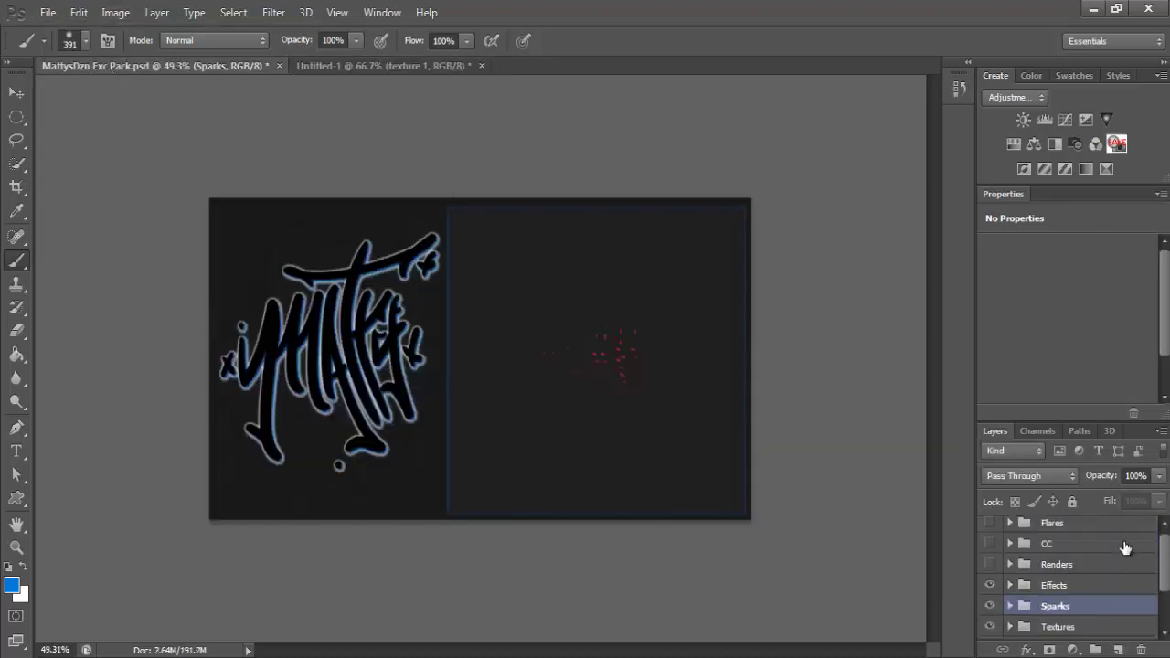
left_click(1011, 543)
scroll(992, 549, "down", 1)
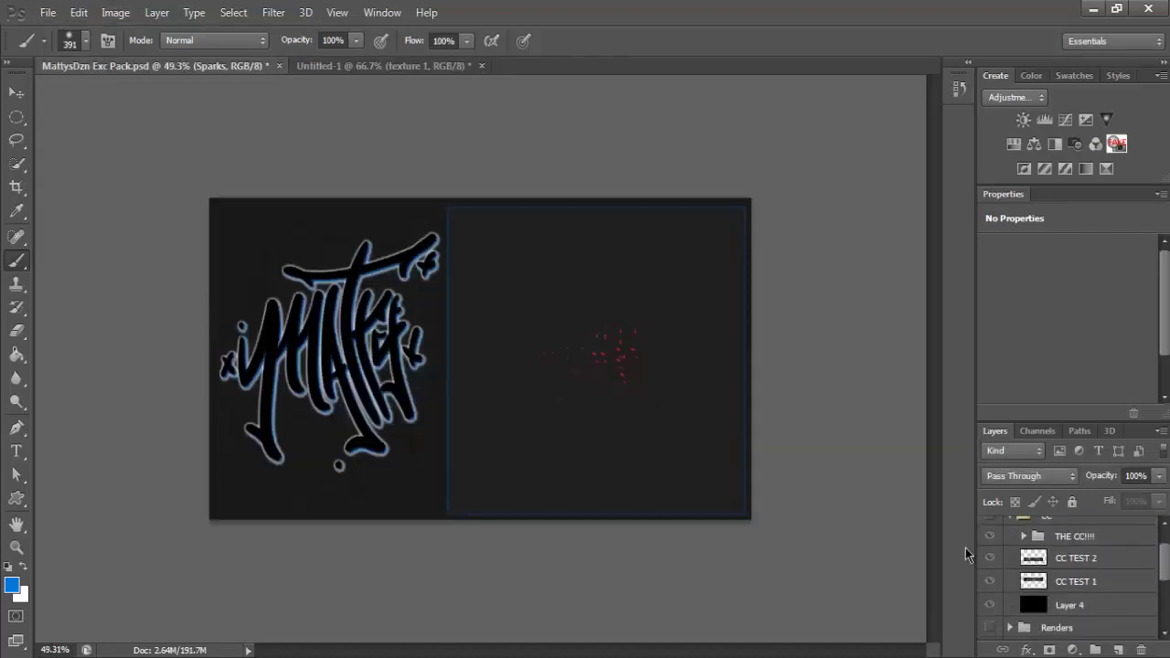
left_click(990, 558)
left_click(991, 558)
left_click_drag(991, 609, 990, 560)
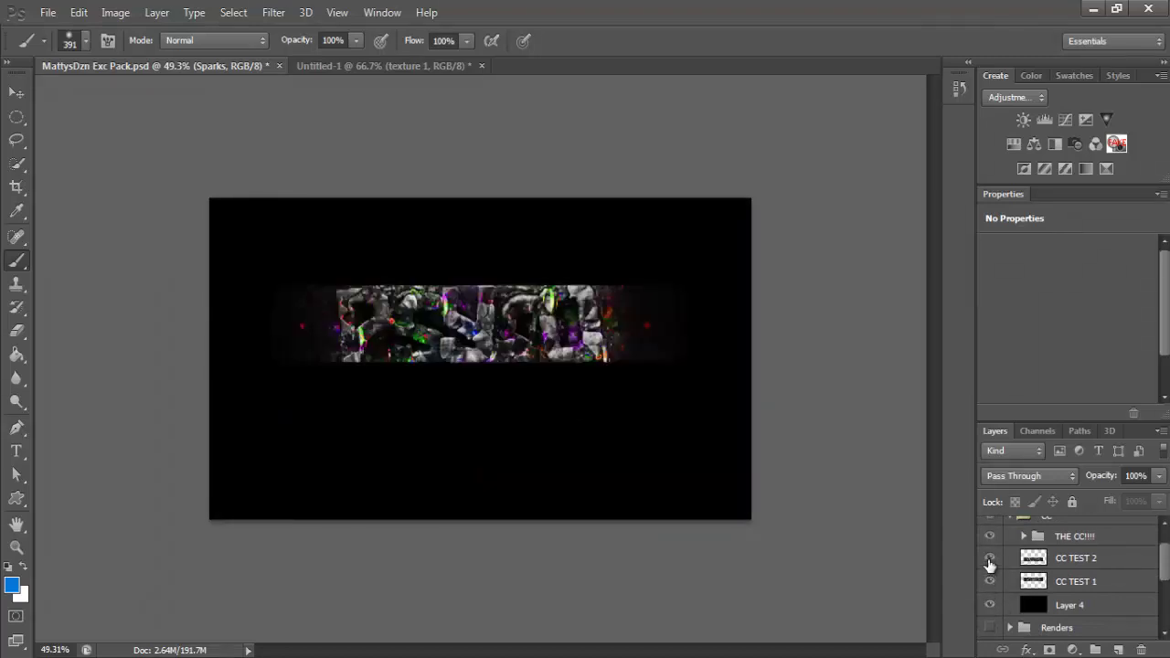
- Compare the CC test images with the THE CC!!!! group hidden and shown
left_click(1023, 537)
left_click(1023, 537)
left_click(990, 537)
left_click(990, 537)
left_click(990, 538)
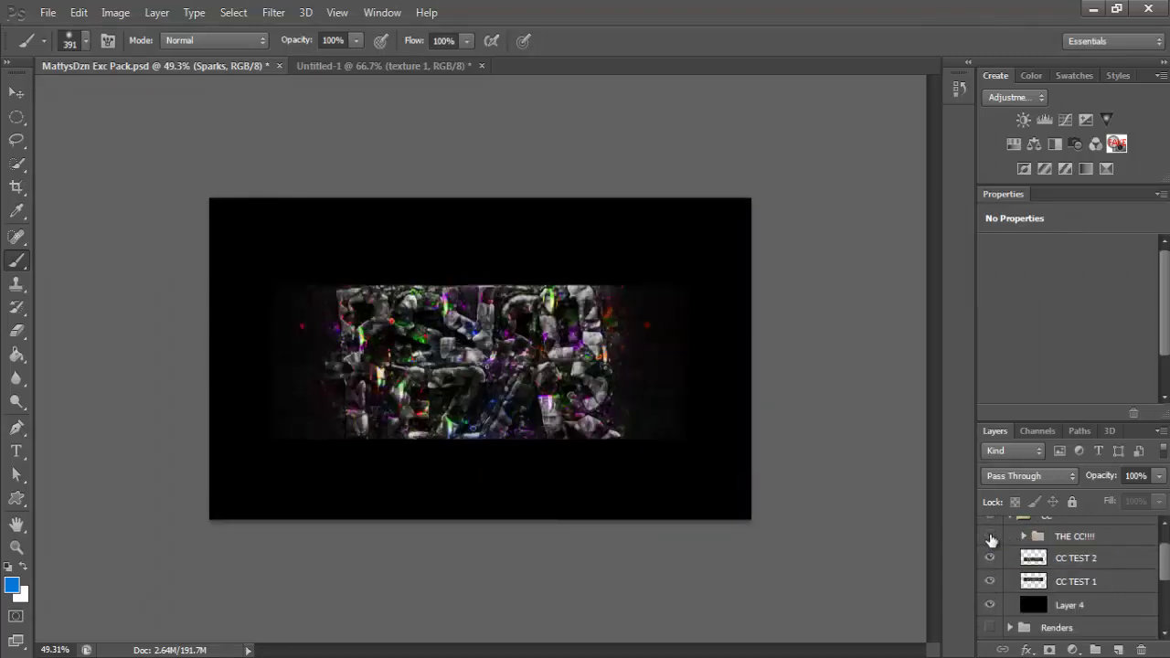
left_click(990, 538)
left_click(991, 538)
- Copy the THE CC!!!! group into Untitled-1 above texture 1 and set its opacity to 54%
left_click(1039, 538)
key("v")
left_click_drag(430, 229, 435, 101)
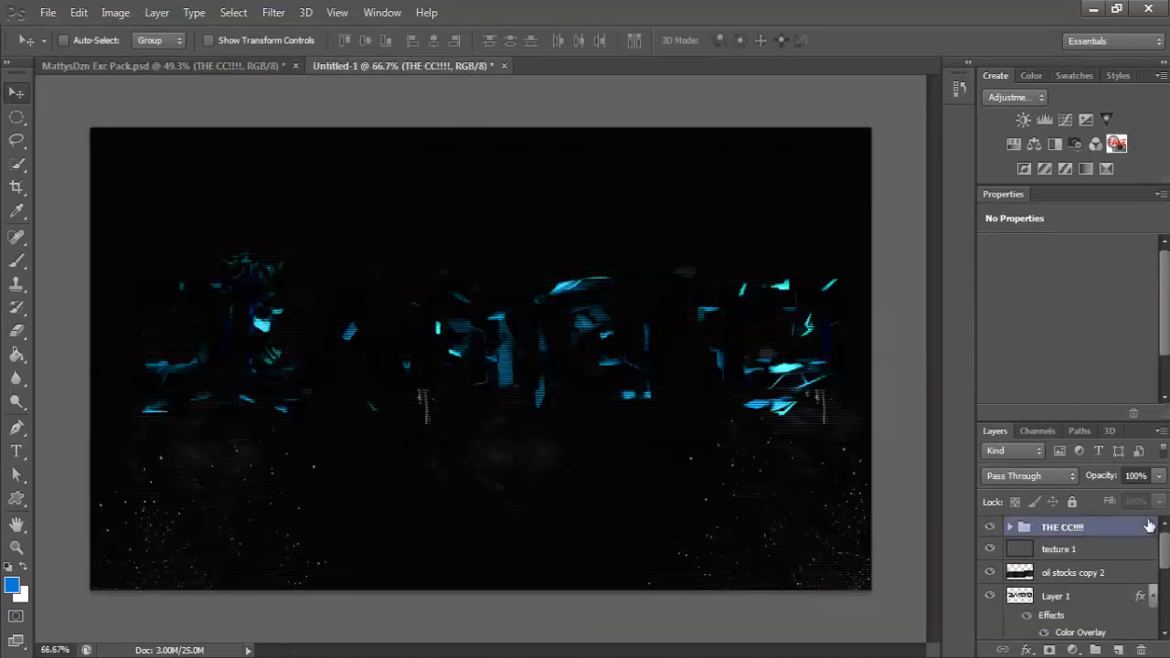
left_click(1158, 476)
left_click_drag(1157, 498, 1098, 501)
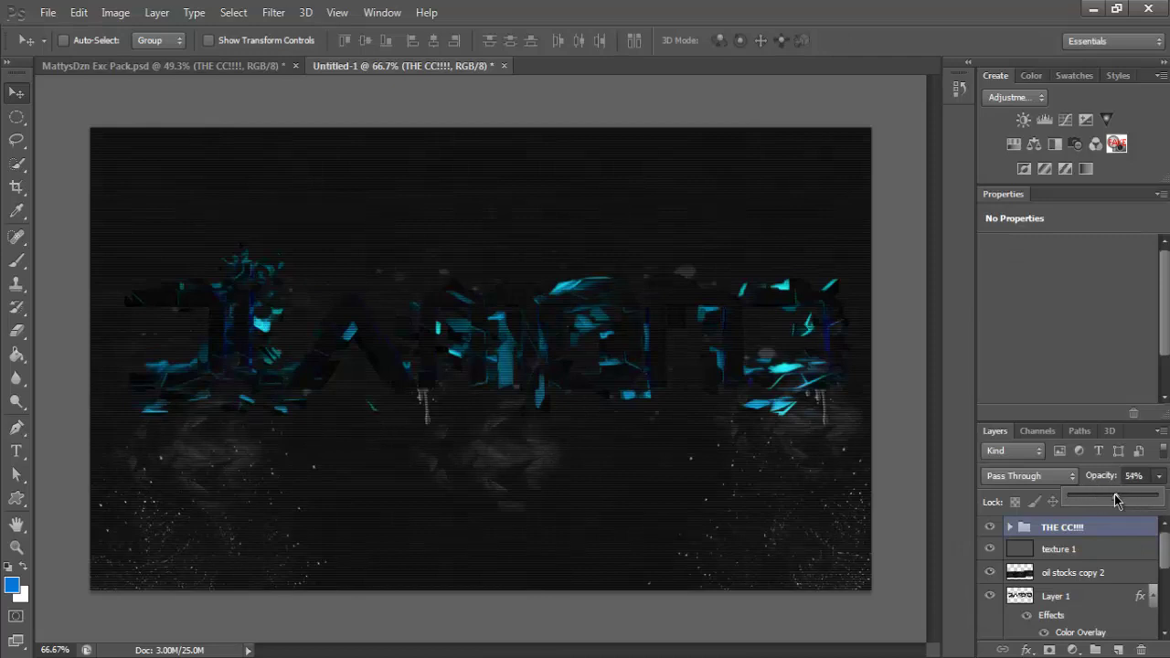
left_click(1133, 476)
- Return to MattysDzn Exc Pack.psd, hide and collapse the CC group, and open the Flares group
left_click(48, 12)
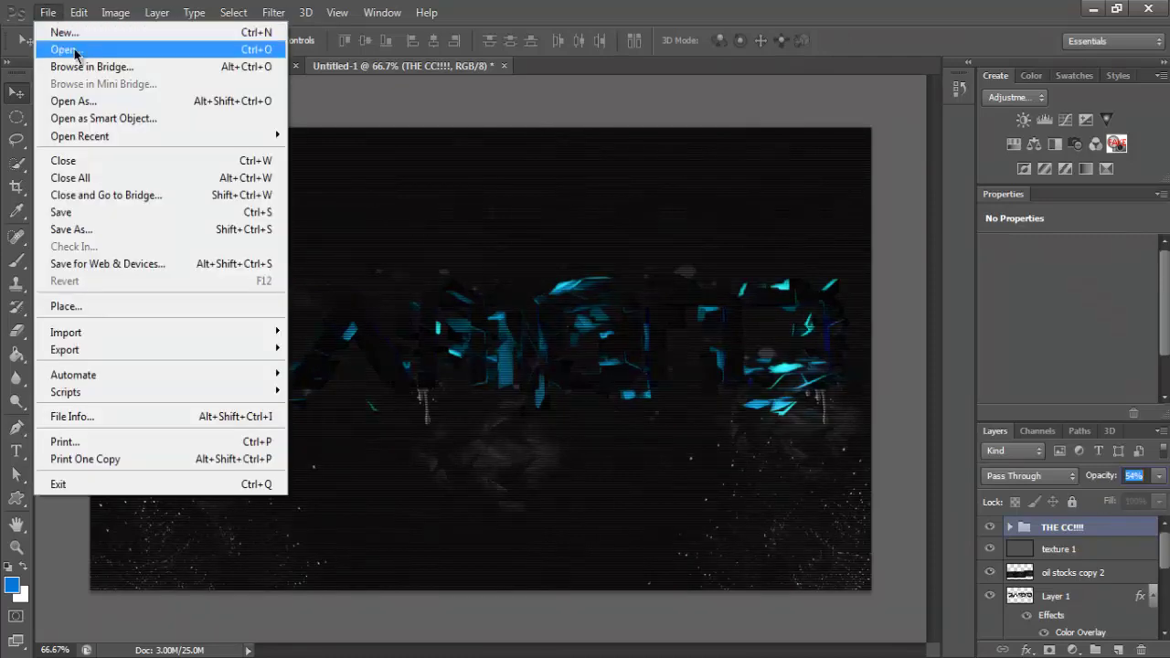
left_click(167, 95)
left_click(174, 64)
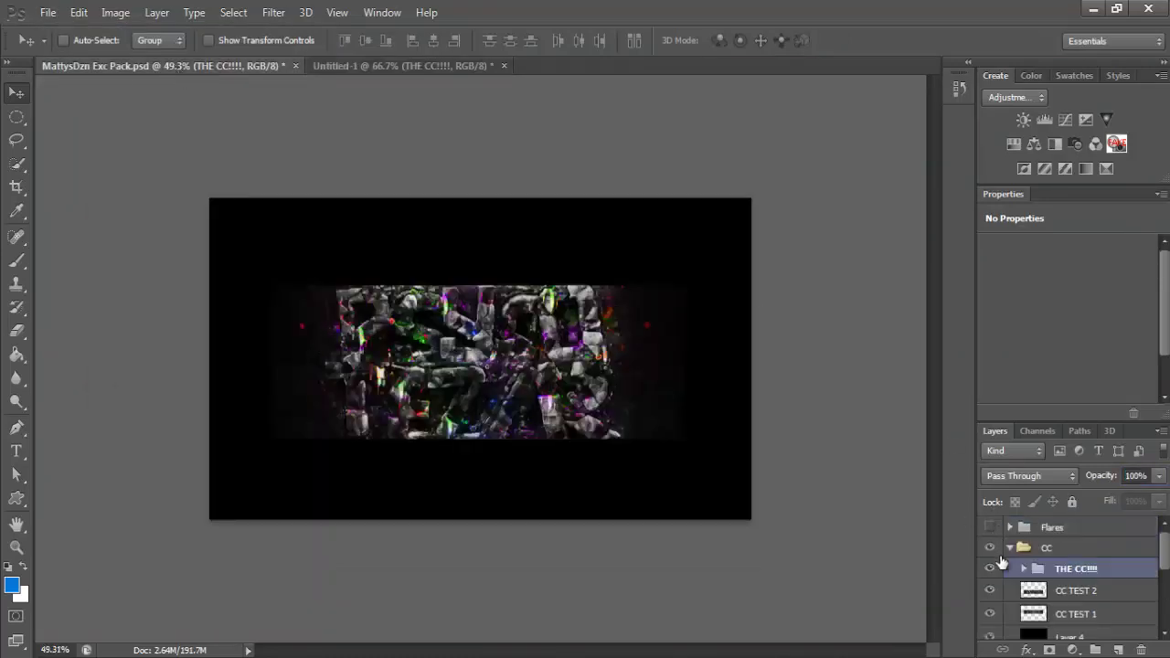
left_click(989, 548)
left_click(1009, 548)
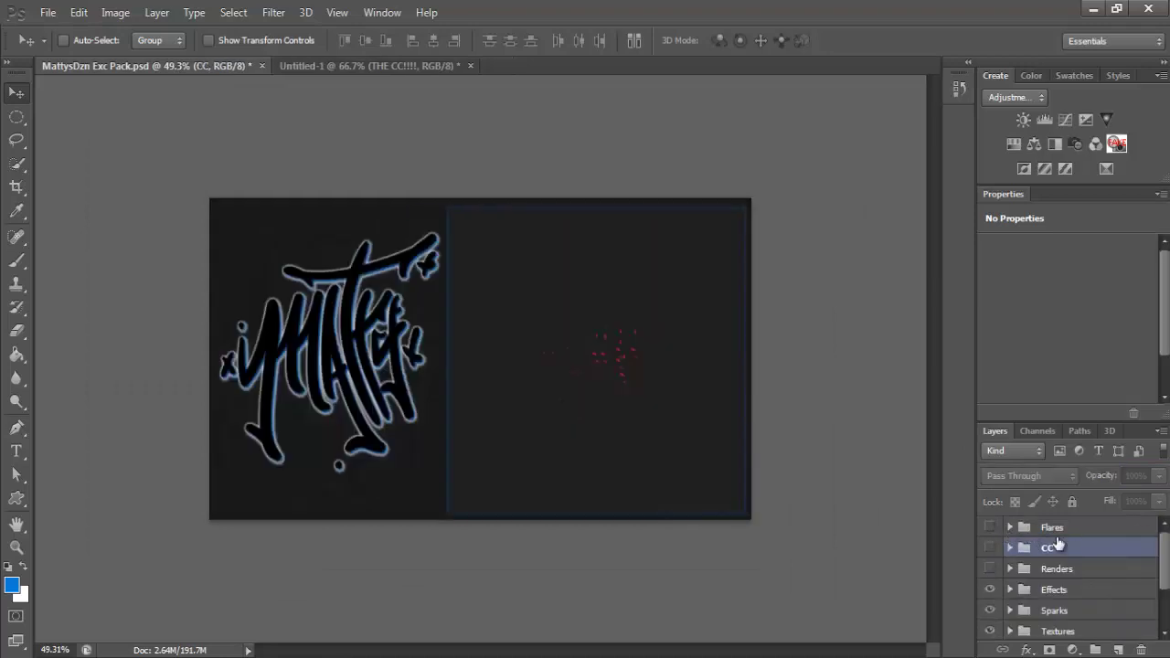
left_click(1056, 530)
left_click(1010, 528)
- Preview the Streak and Blur flare layers in the Flares group
left_click(990, 594)
left_click(989, 594)
left_click(989, 573)
left_click(989, 574)
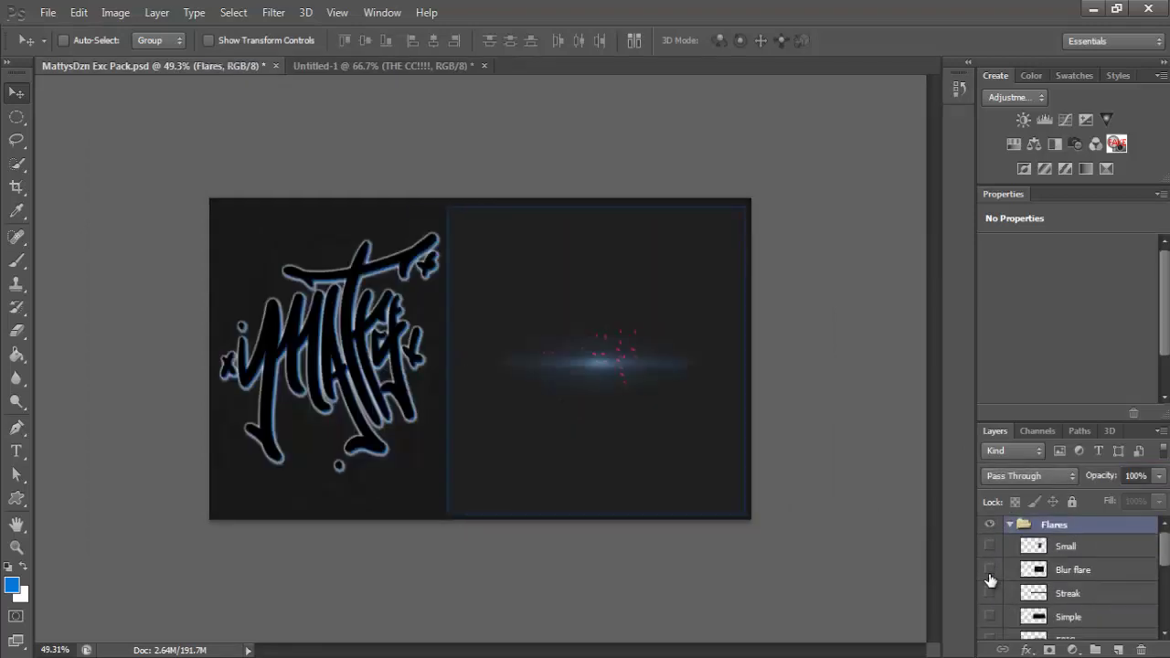
left_click(990, 570)
- Copy the Small flare into Untitled-1 at the text's lower edge and set its blend mode to Linear Dodge (Add)
mouse_move(609, 354)
left_mouse_down()
mouse_move(397, 68)
mouse_move(523, 301)
mouse_move(798, 419)
mouse_move(859, 359)
mouse_move(832, 391)
left_mouse_up()
left_click(1030, 475)
left_click(1010, 174)
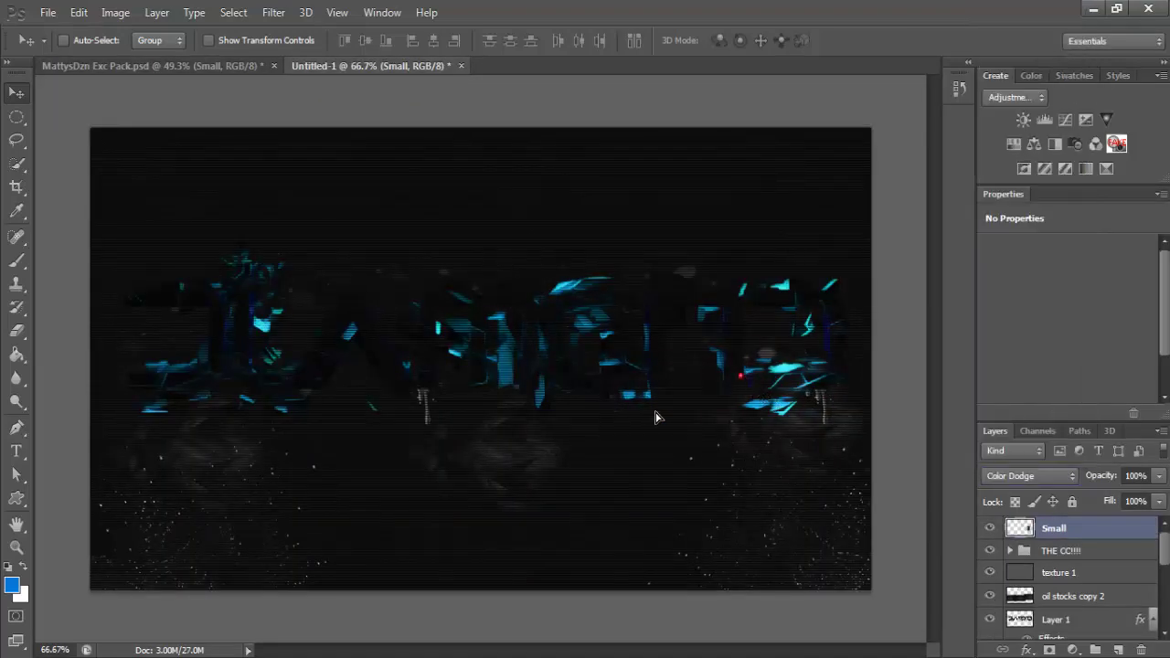
left_click(1057, 473)
left_click(1010, 157)
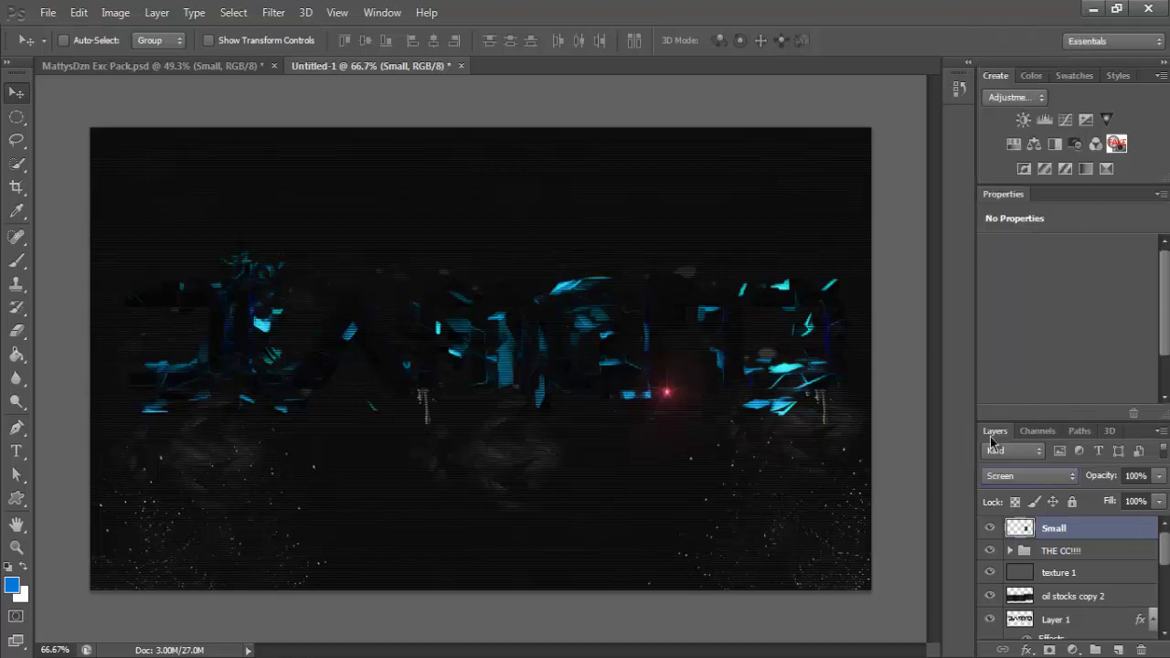
left_click(1030, 475)
left_click(1010, 141)
left_click(1030, 475)
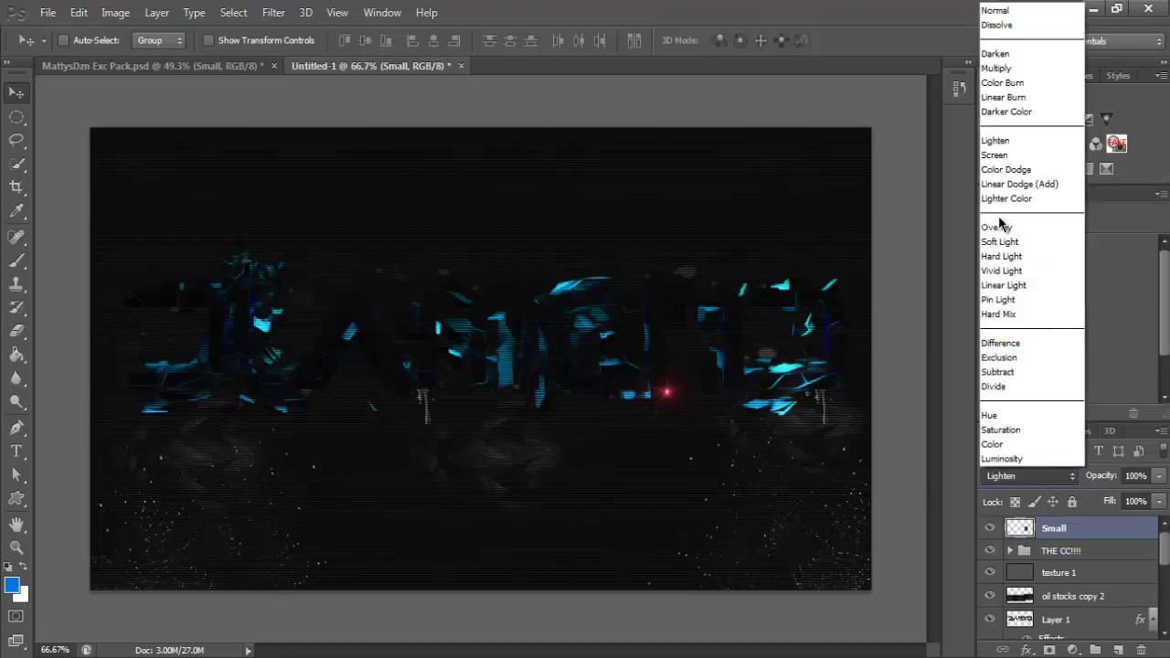
left_click(1010, 193)
- Duplicate the Small flare, place the copy at the left end of the text, and move its layer directly below Layer 1
right_click(1061, 529)
left_click(941, 88)
key("Return")
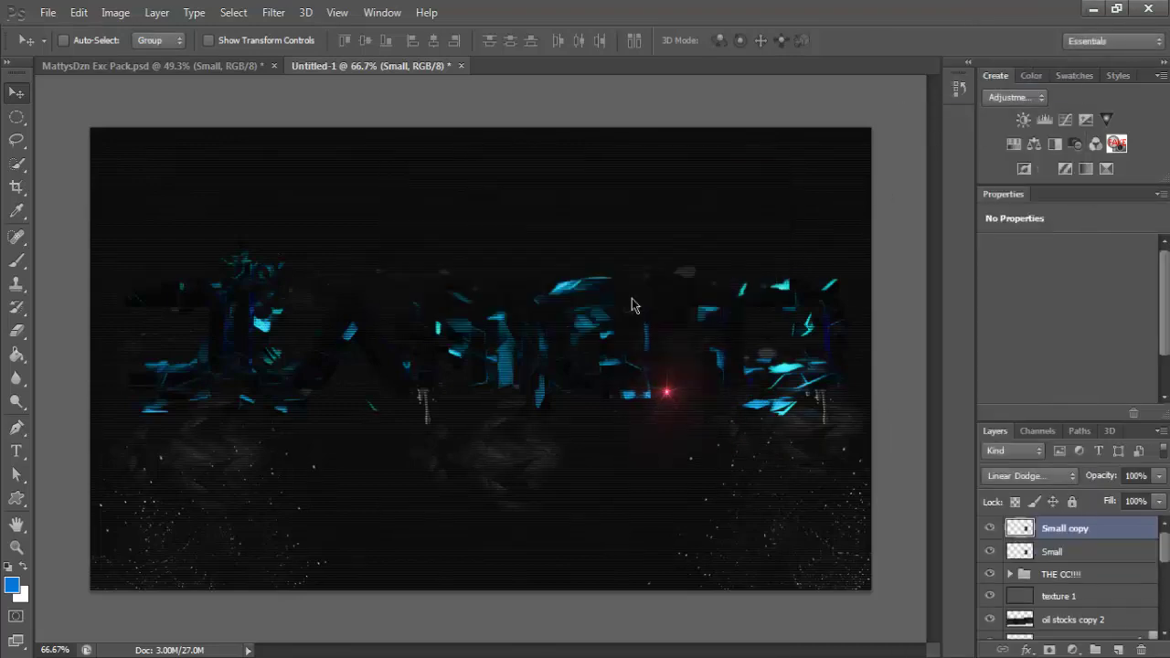
left_click_drag(672, 396, 203, 357)
left_click_drag(1060, 528, 1086, 613)
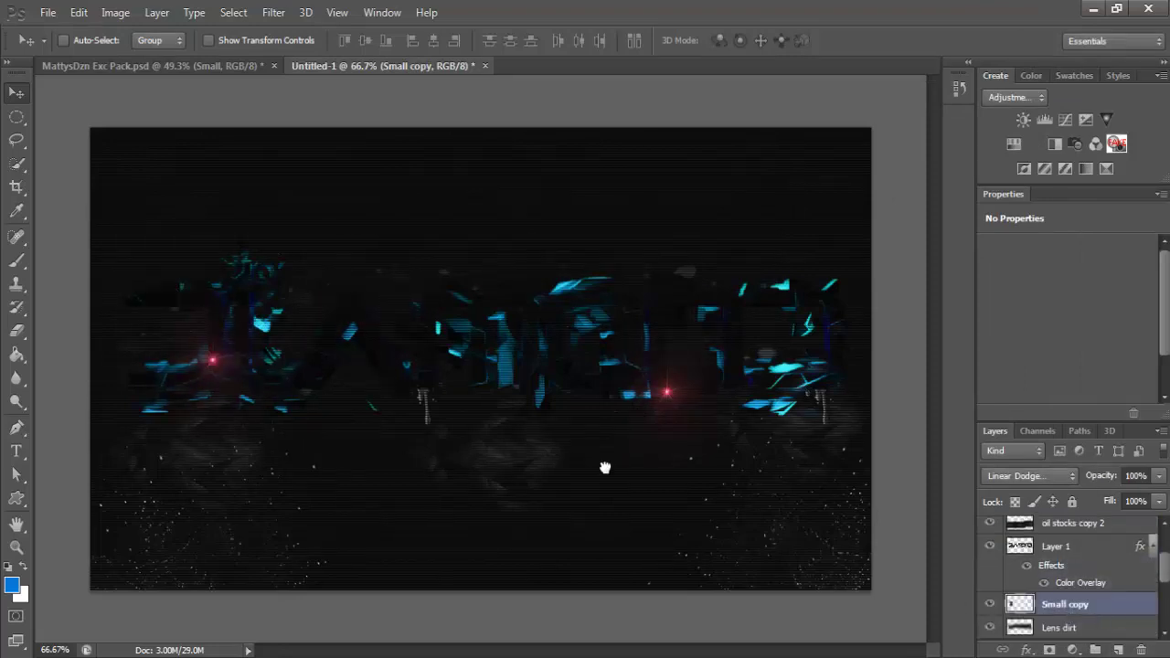
left_click_drag(219, 367, 219, 312)
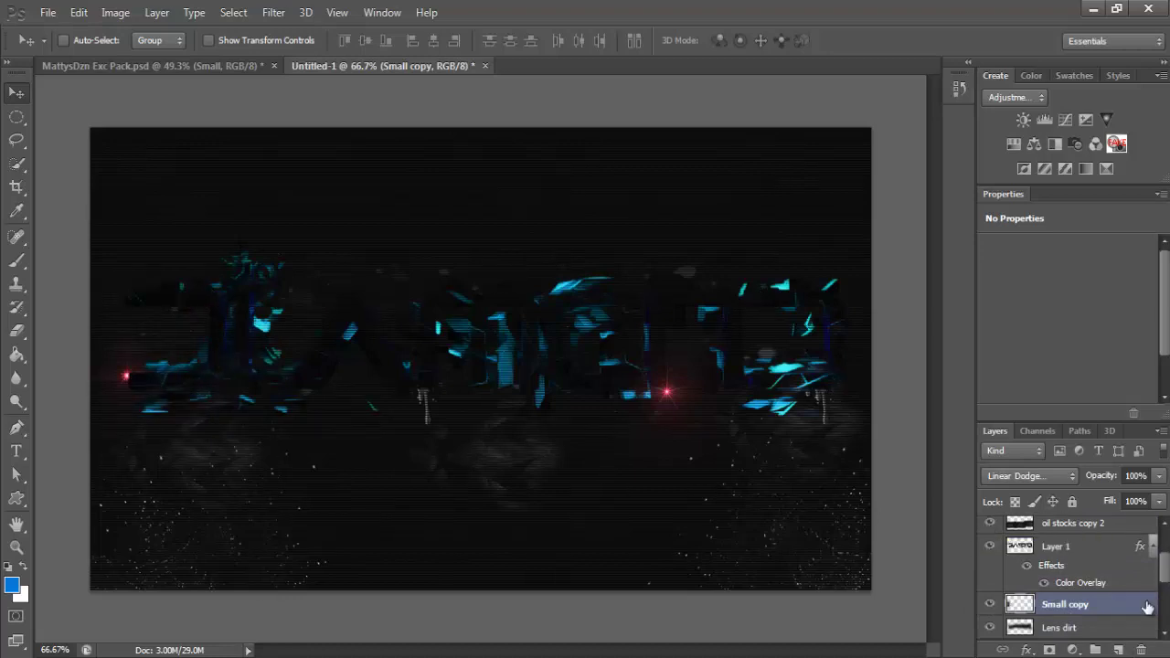
- Add a Hue/Saturation adjustment with hue +169 and saturation -2, and stack it directly above Layer 1 with Small copy on top of it
left_click_drag(1162, 558, 1162, 524)
left_click(1117, 526)
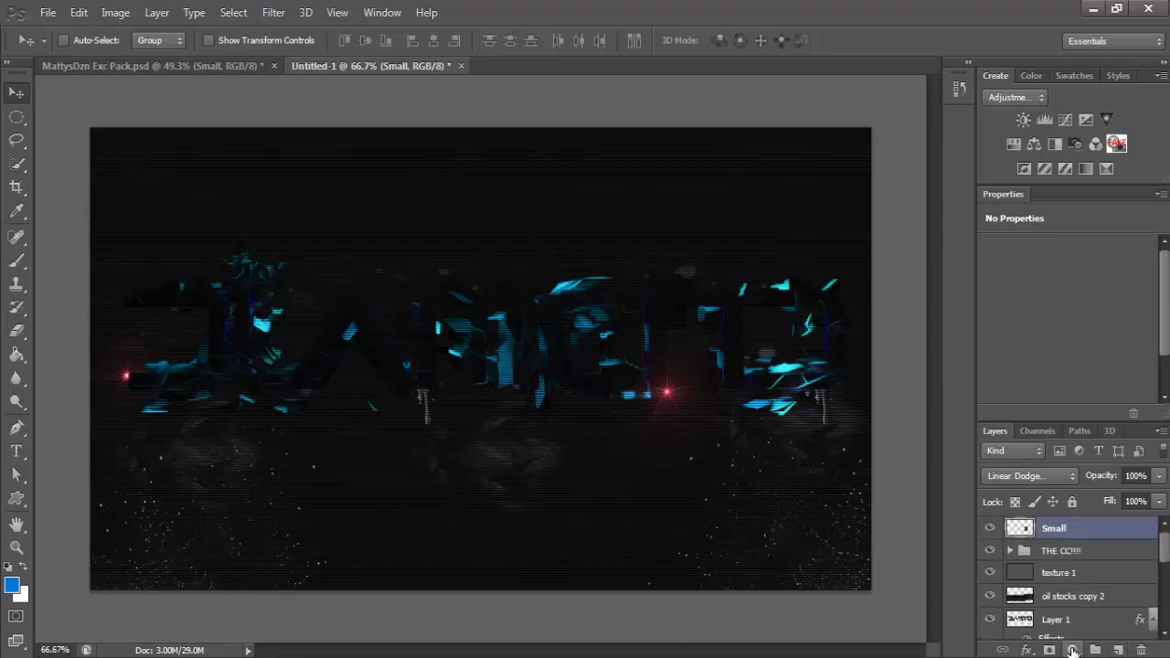
left_click(1073, 650)
left_click(1071, 430)
left_click_drag(1064, 326, 983, 345)
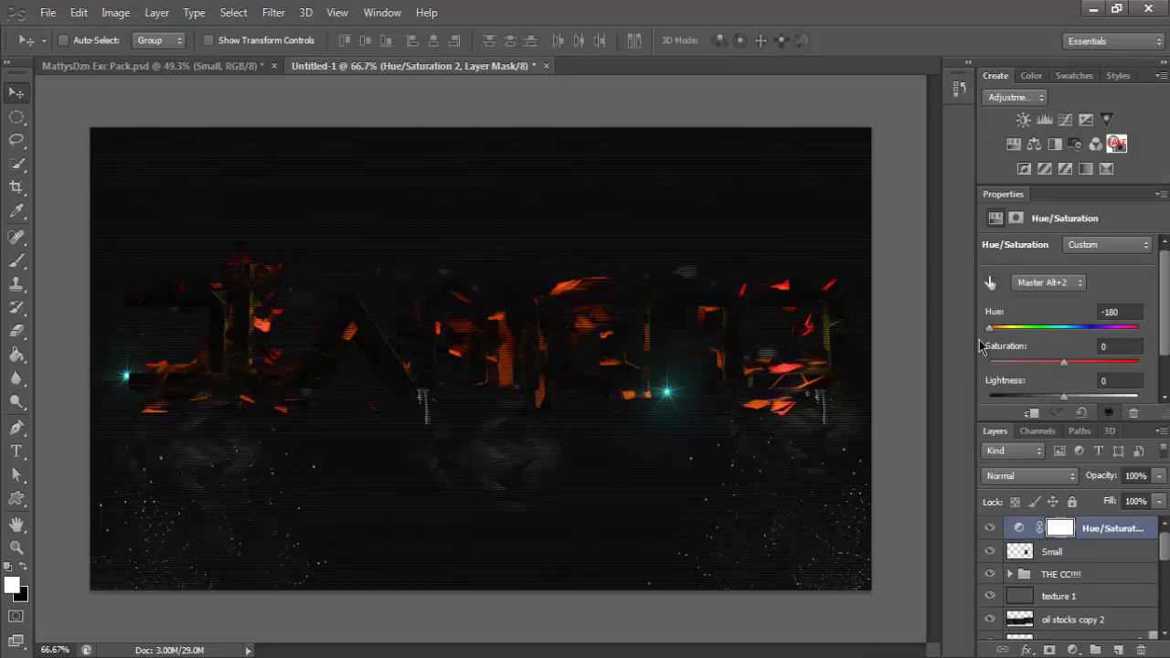
left_click_drag(1011, 339, 1131, 330)
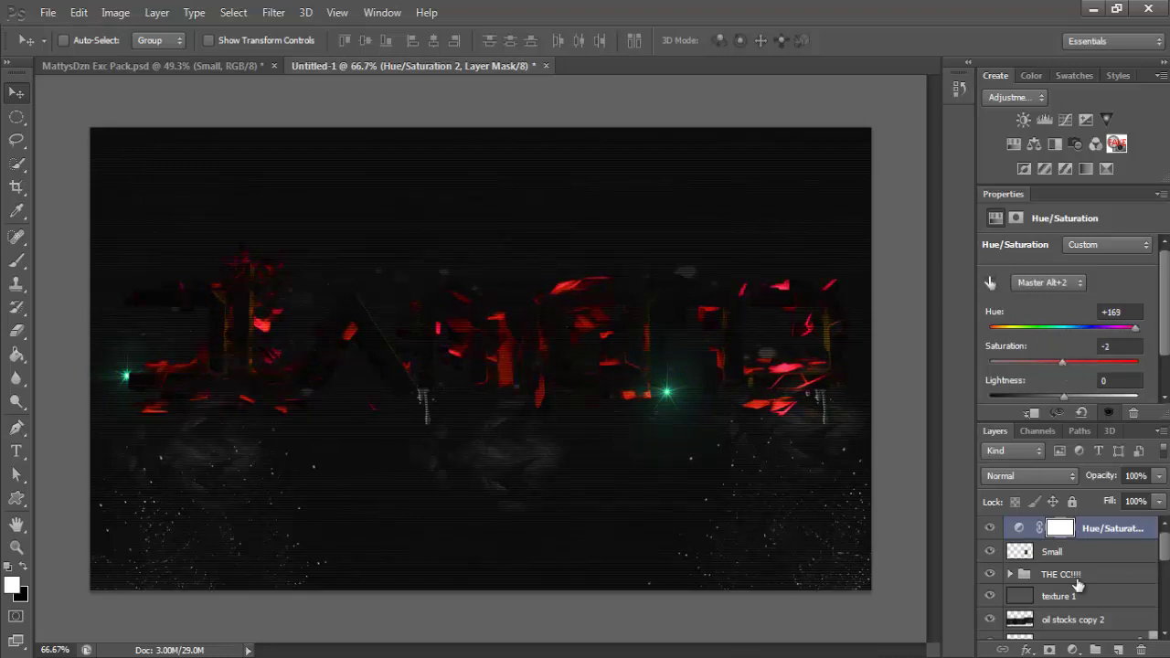
left_click(1053, 551)
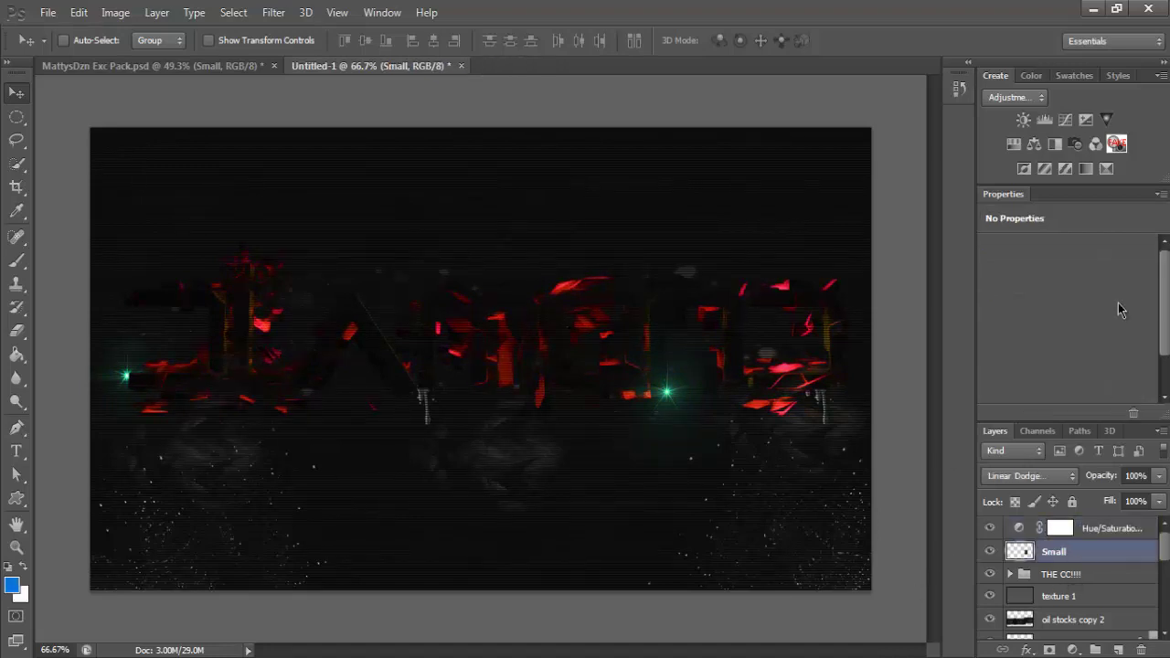
mouse_move(1109, 528)
left_mouse_down()
mouse_move(1096, 646)
mouse_move(1097, 530)
left_mouse_up()
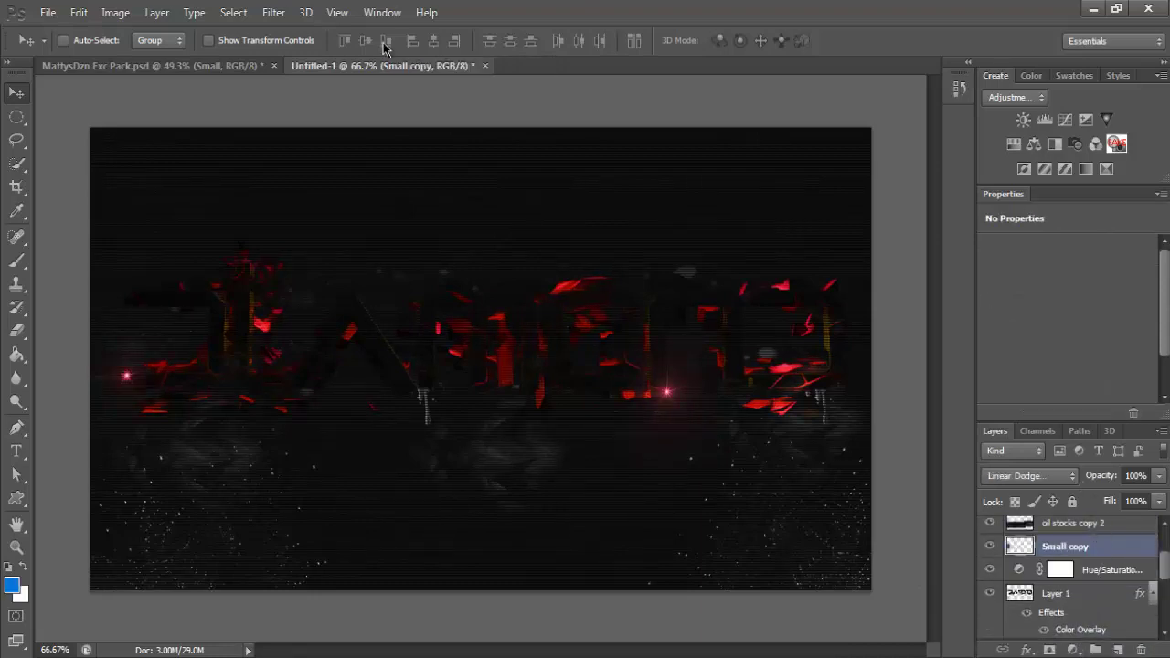
- Preview more flares in the Flares group of MattysDzn Exc Pack.psd and collapse the group
left_click(230, 65)
left_click(991, 528)
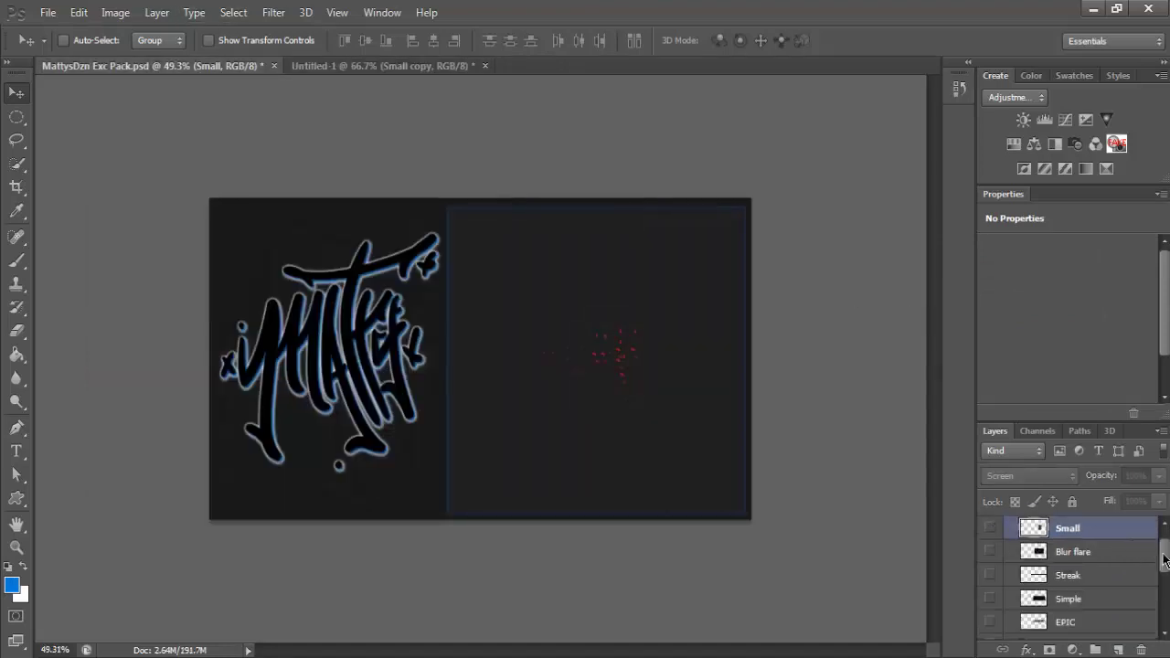
left_click_drag(1164, 560, 1165, 574)
left_click(990, 569)
left_click(989, 569)
left_click(989, 547)
left_click(989, 546)
scroll(1022, 577, "up", 2)
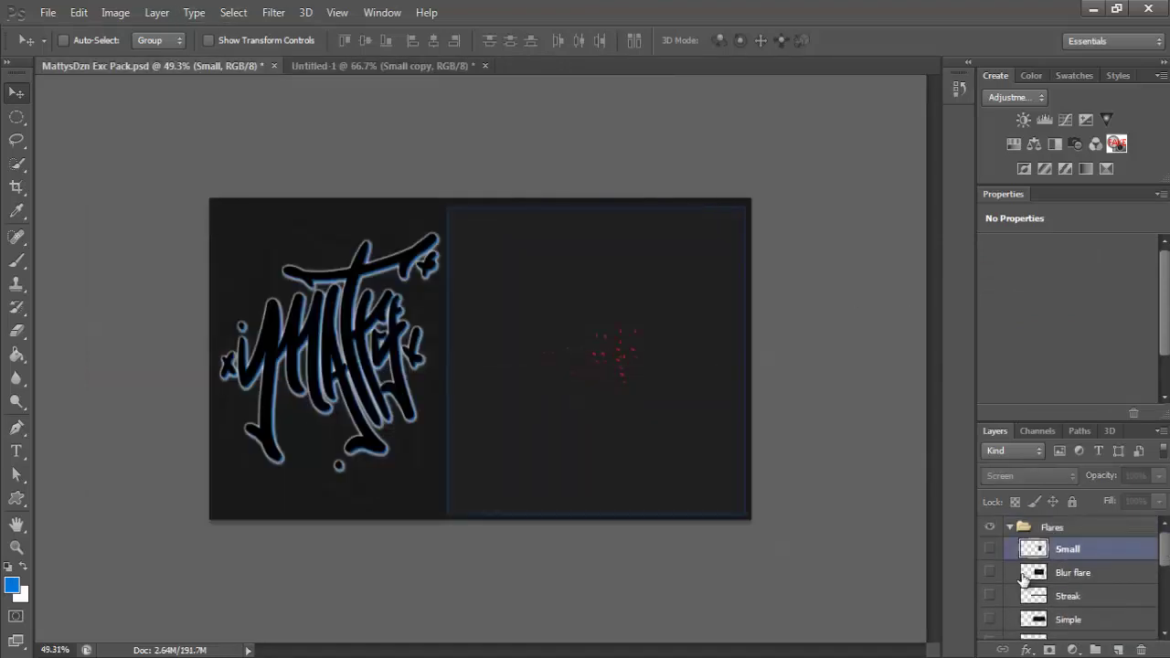
left_click(1010, 528)
left_click(1010, 528)
left_click(1010, 528)
- Copy the Drip layer from the Effects group into Untitled-1, above texture 1 in the canvas's upper-left corner
left_click_drag(1164, 555, 1164, 573)
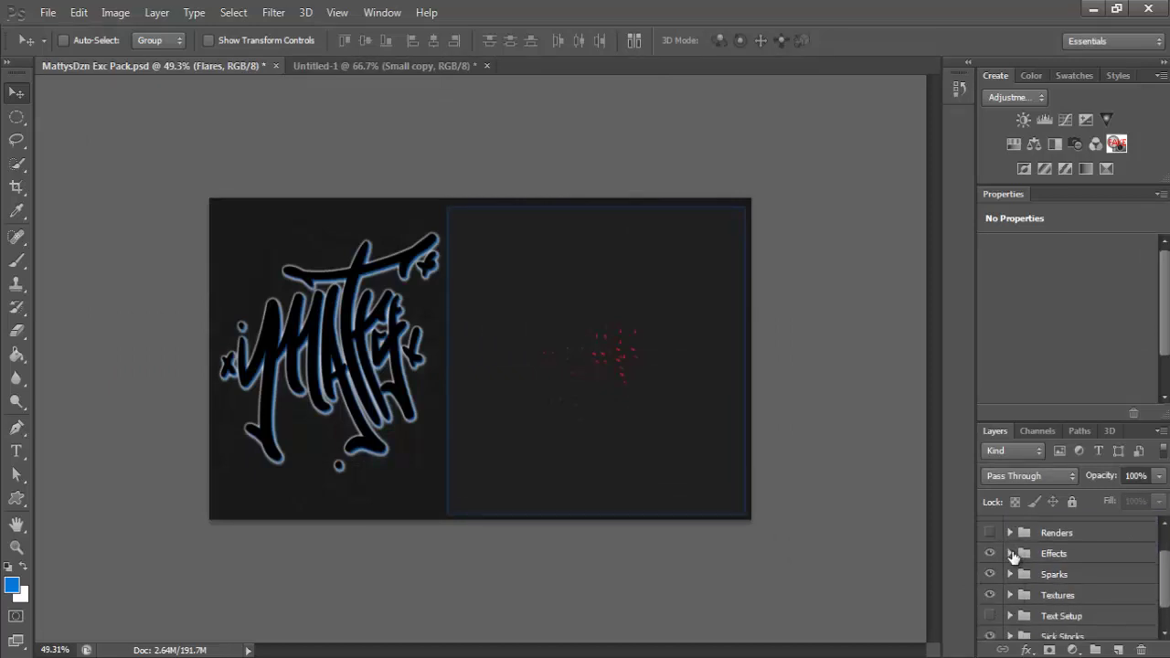
left_click(1010, 554)
left_click_drag(1166, 568, 1162, 598)
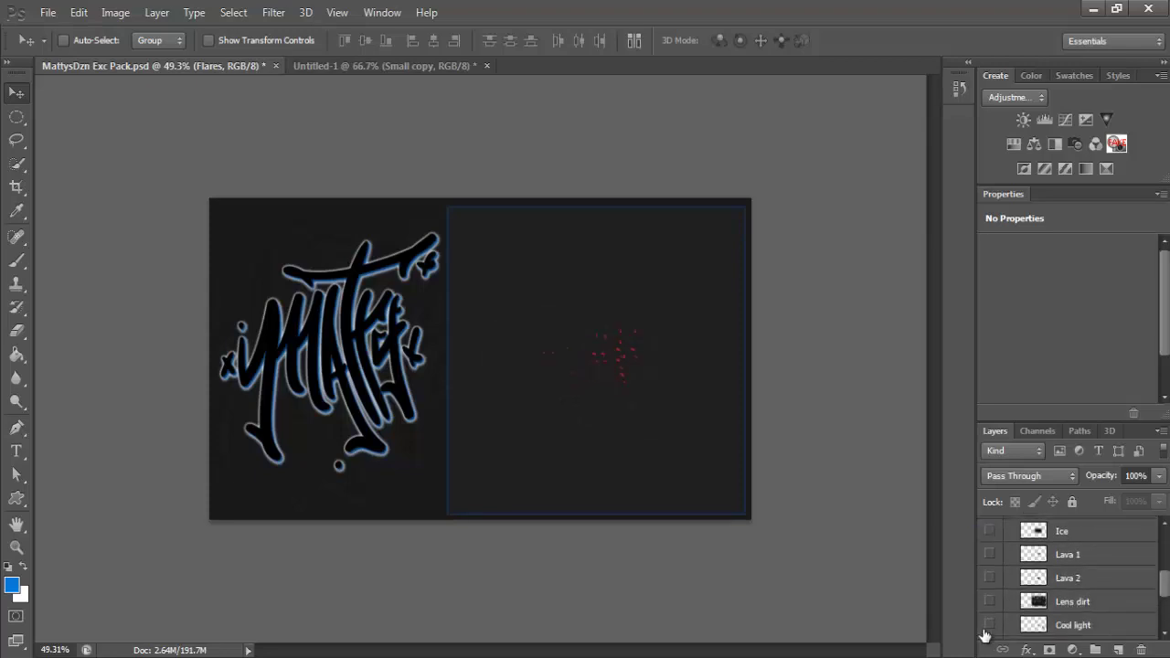
scroll(1061, 585, "up", 2)
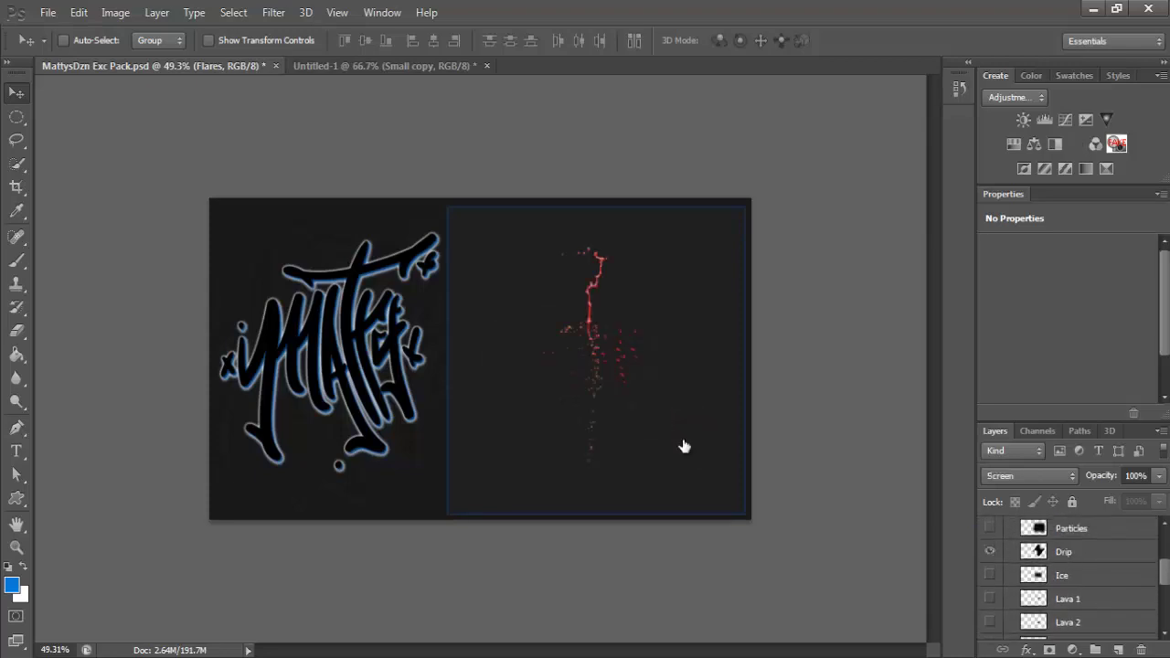
left_click_drag(683, 447, 171, 473)
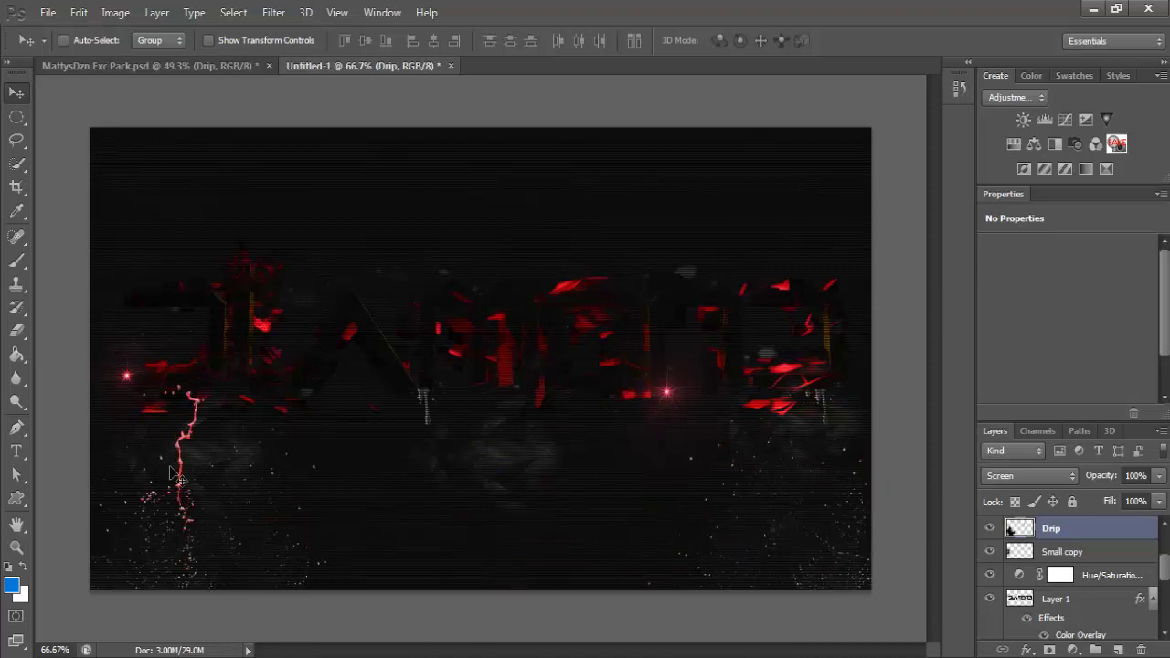
mouse_move(1088, 529)
left_mouse_down()
mouse_move(1088, 588)
mouse_move(1086, 527)
left_mouse_up()
left_click_drag(186, 411, 111, 151)
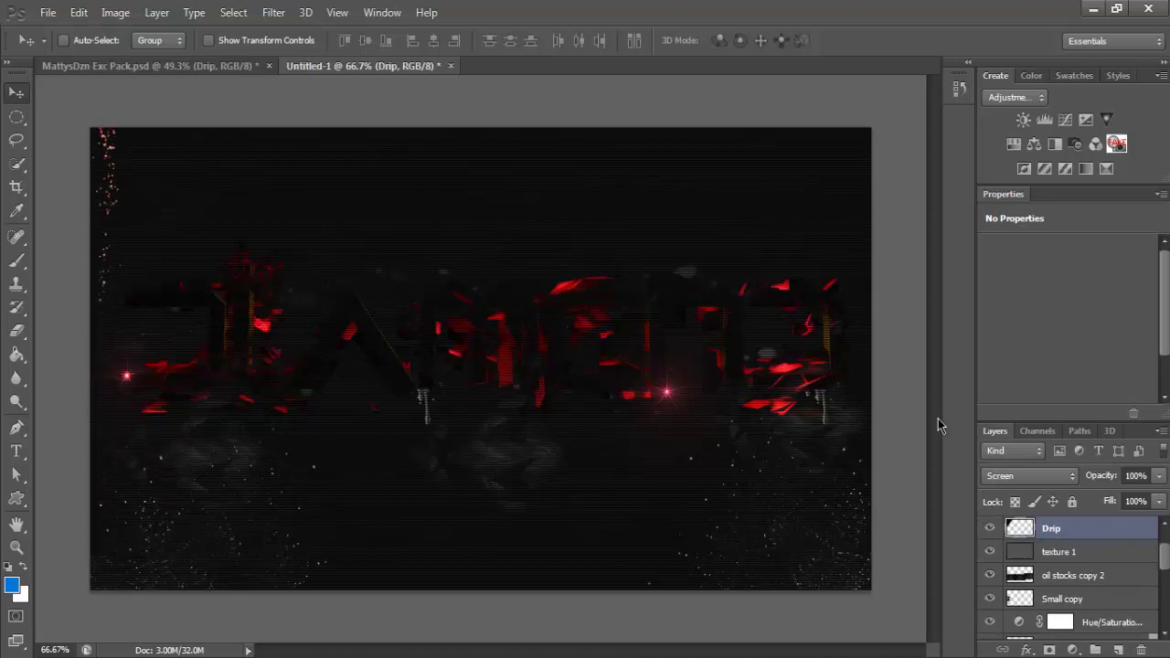
- Duplicate the Drip layer, placing the copy in the canvas's upper-right corner, and move texture 1 to the top of the layer stack
right_click(1070, 530)
left_click(914, 88)
key("Return")
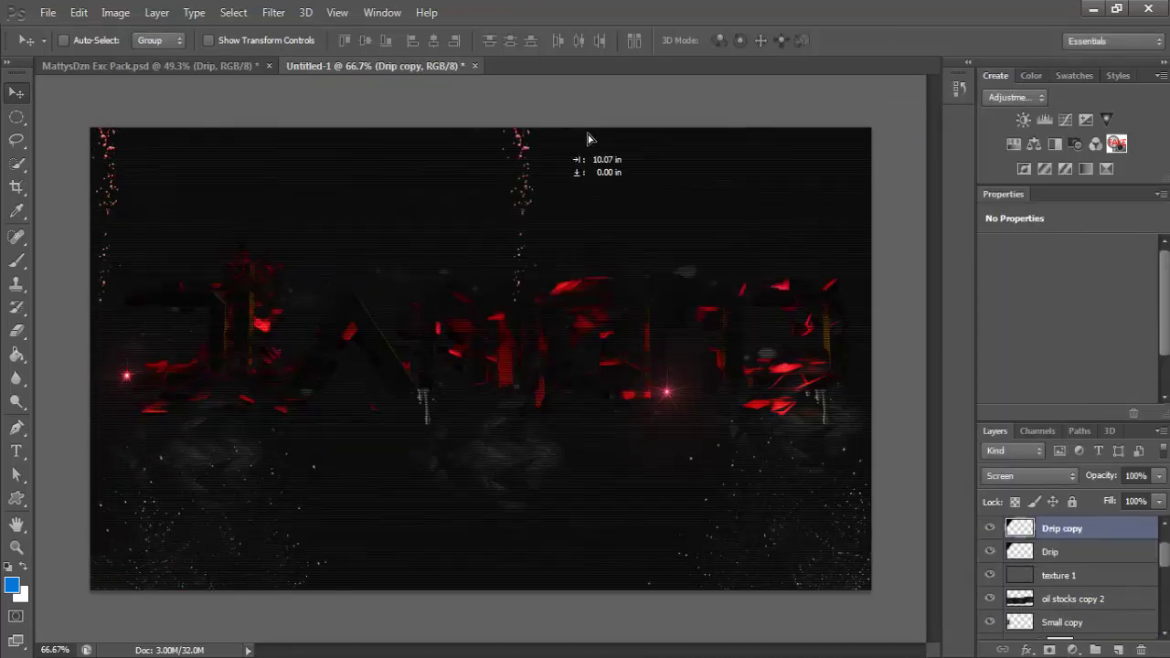
left_click_drag(588, 139, 899, 139)
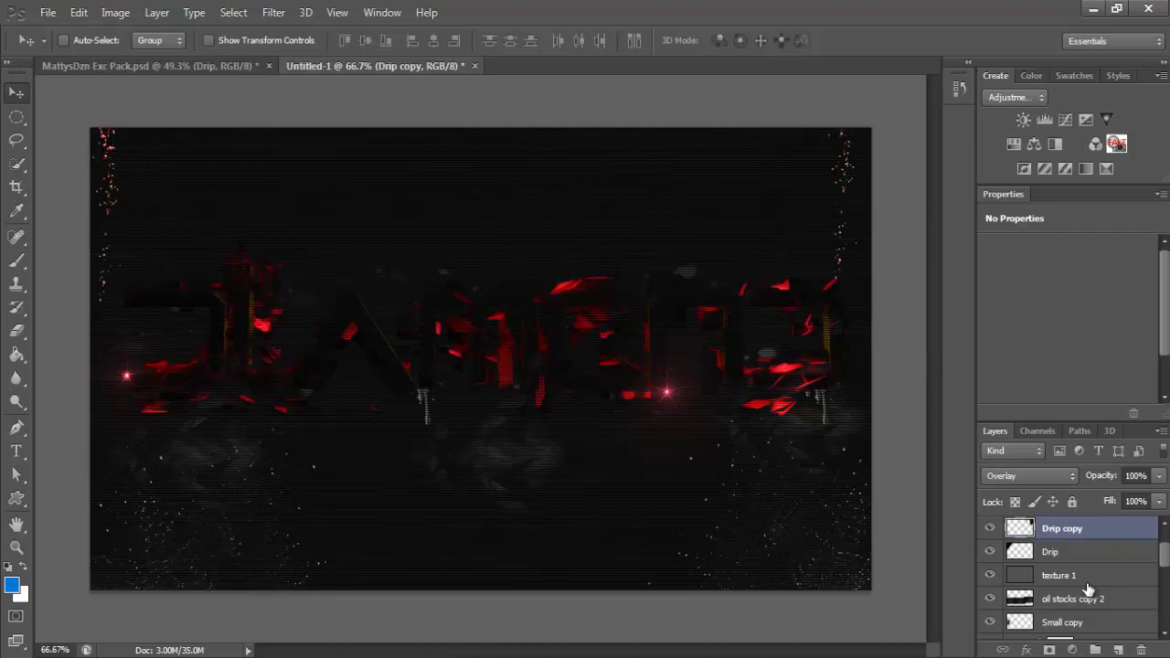
left_click_drag(1088, 588, 1093, 523)
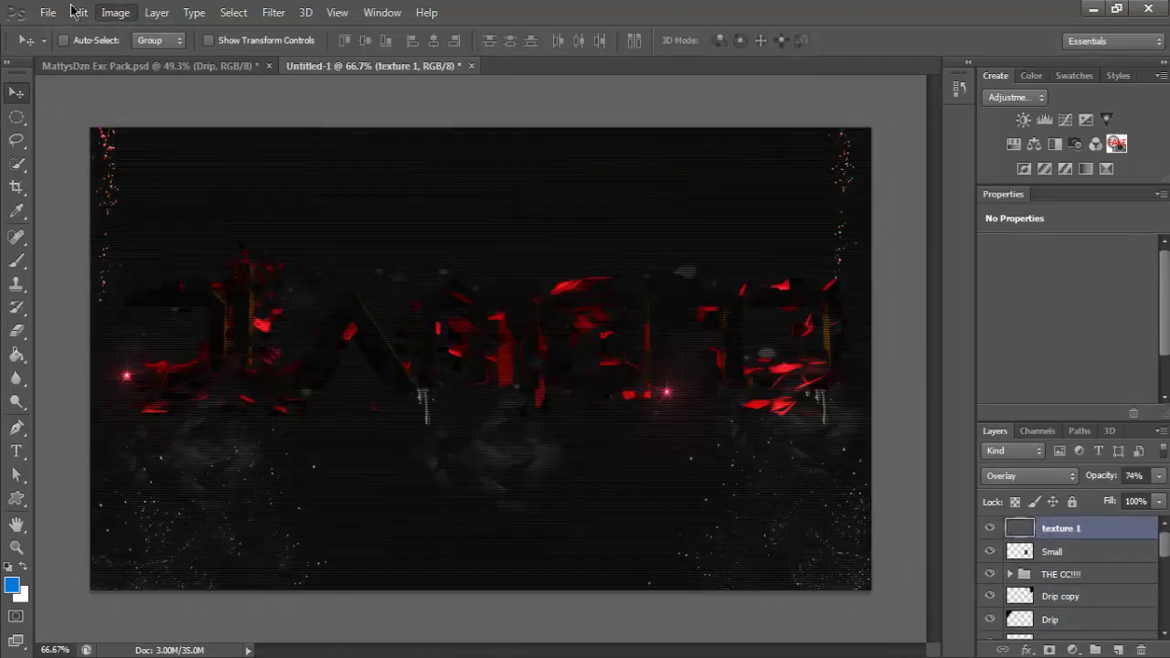
- Open HOFFA CC'S.psd from the SICK CC folder of the DARE HOFFA 1K PACK
left_click(48, 12)
left_click(66, 44)
double_click(717, 329)
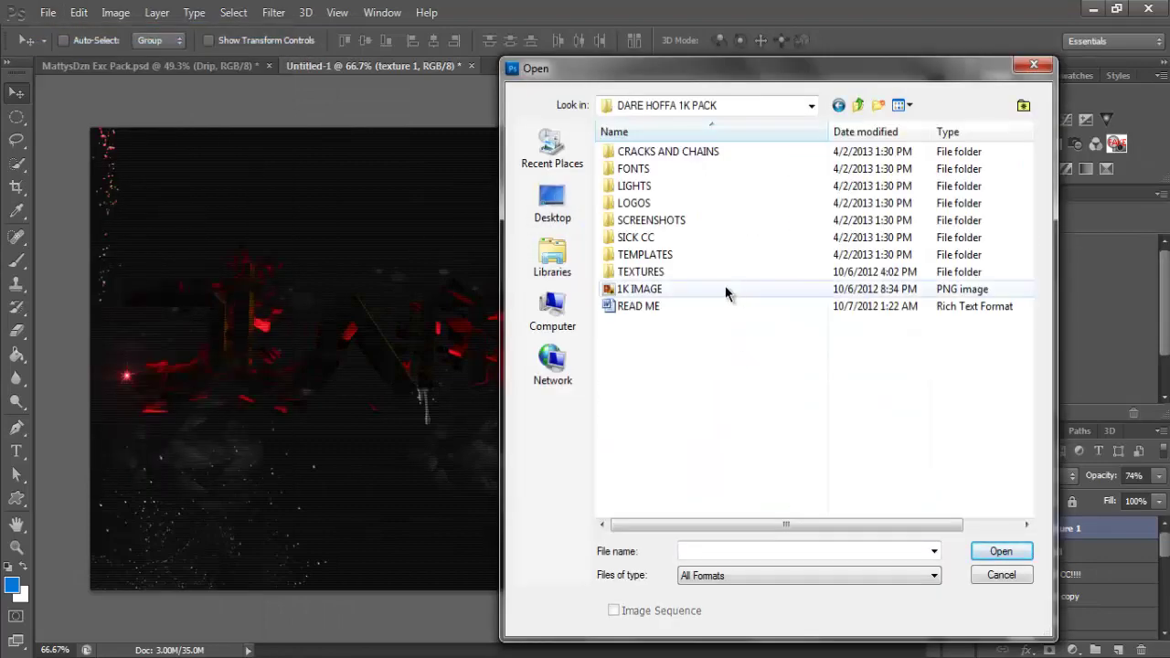
double_click(681, 238)
double_click(676, 148)
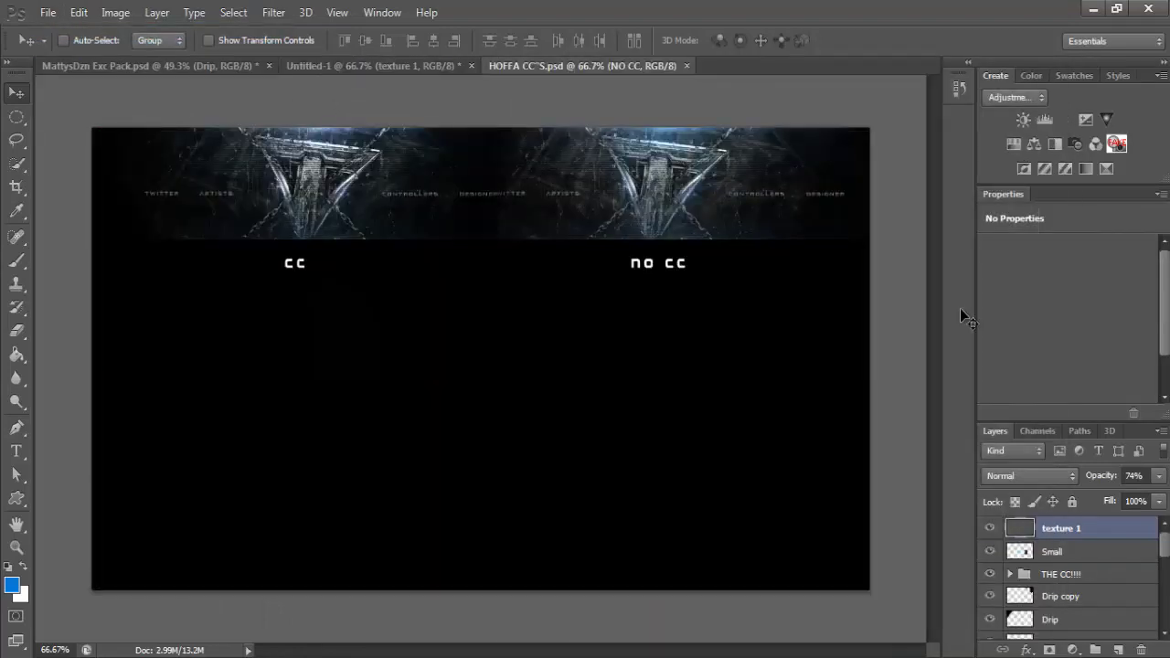
- Copy the LIGHT colour-correction group into Untitled-1 above texture 1 and set its opacity to 29%
left_click_drag(1165, 558, 1166, 574)
scroll(1066, 557, "down", 1)
left_click(1065, 552)
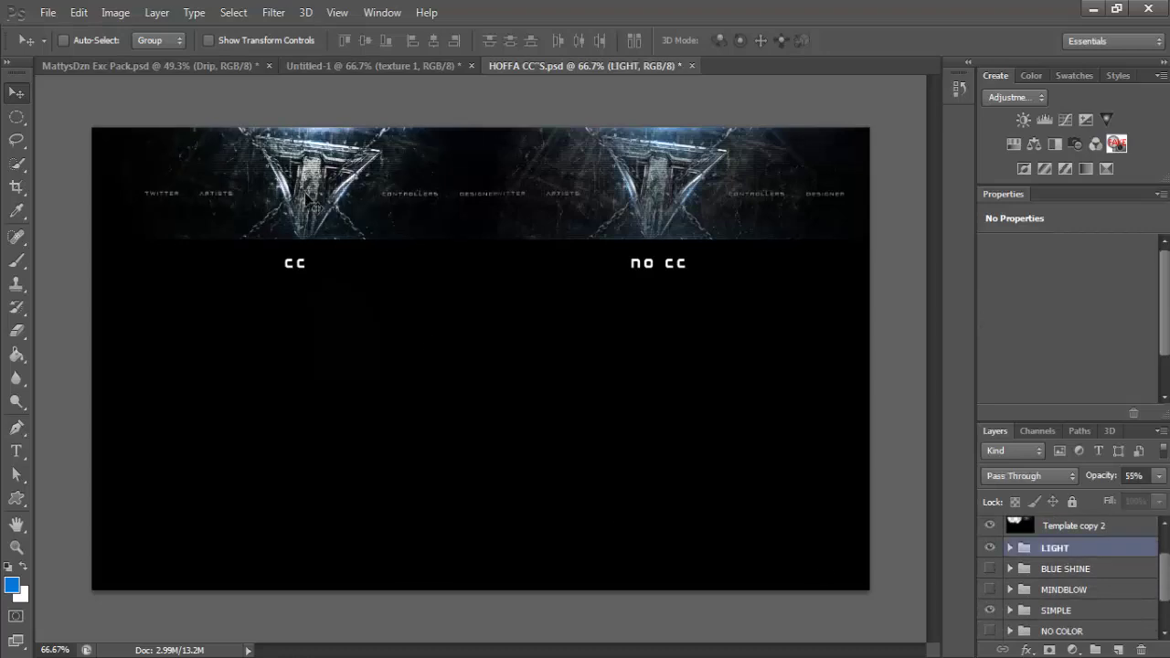
left_click_drag(1065, 551, 605, 395)
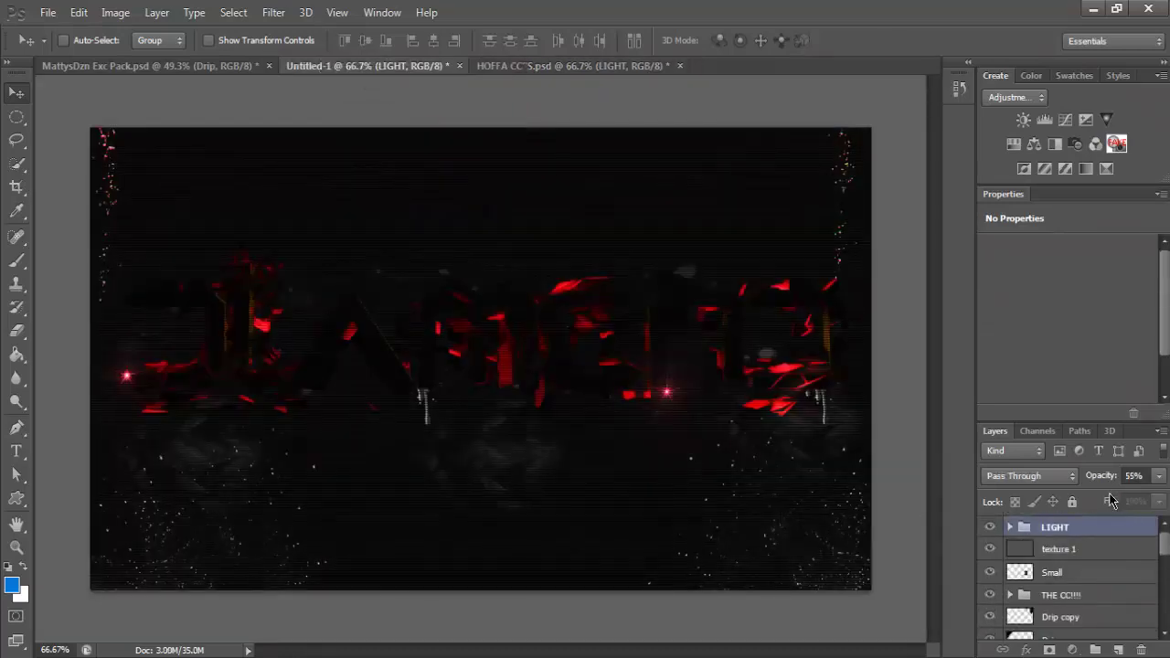
left_click(1159, 476)
left_click_drag(1117, 499, 1094, 498)
left_click(467, 189)
left_click(85, 11)
mouse_move(51, 13)
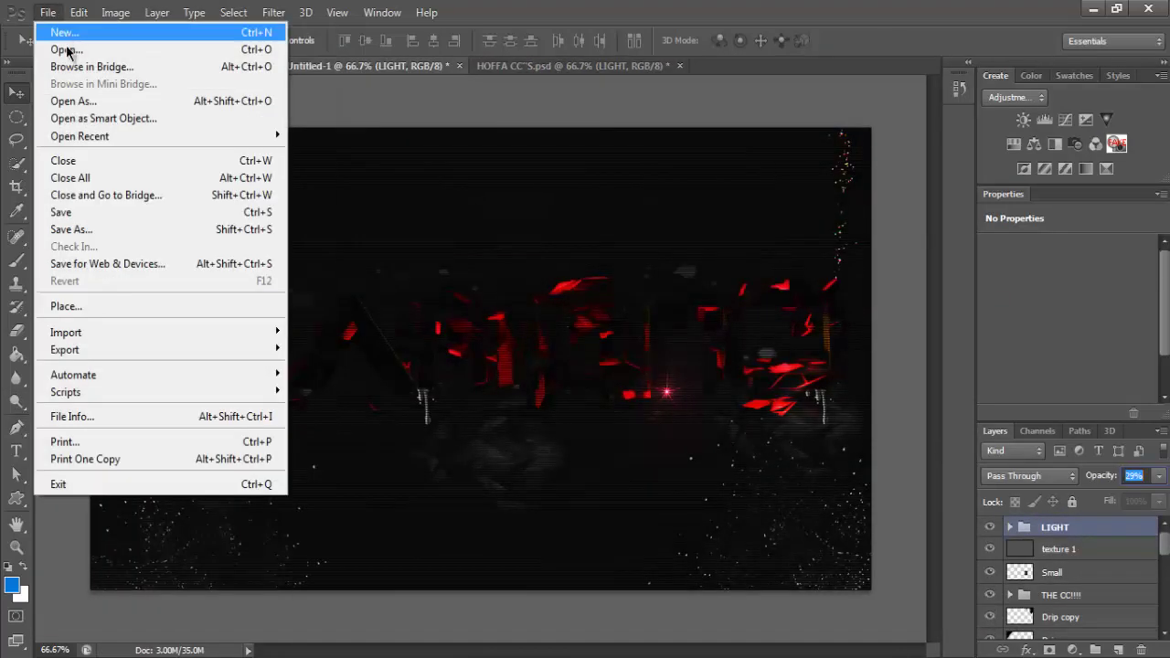
left_click(70, 50)
left_click(1031, 70)
- Replace the LIGHT group in Untitled-1 with the MINDBLOW group copied from HOFFA CC'S.psd
left_click(578, 67)
scroll(1038, 583, "down", 3)
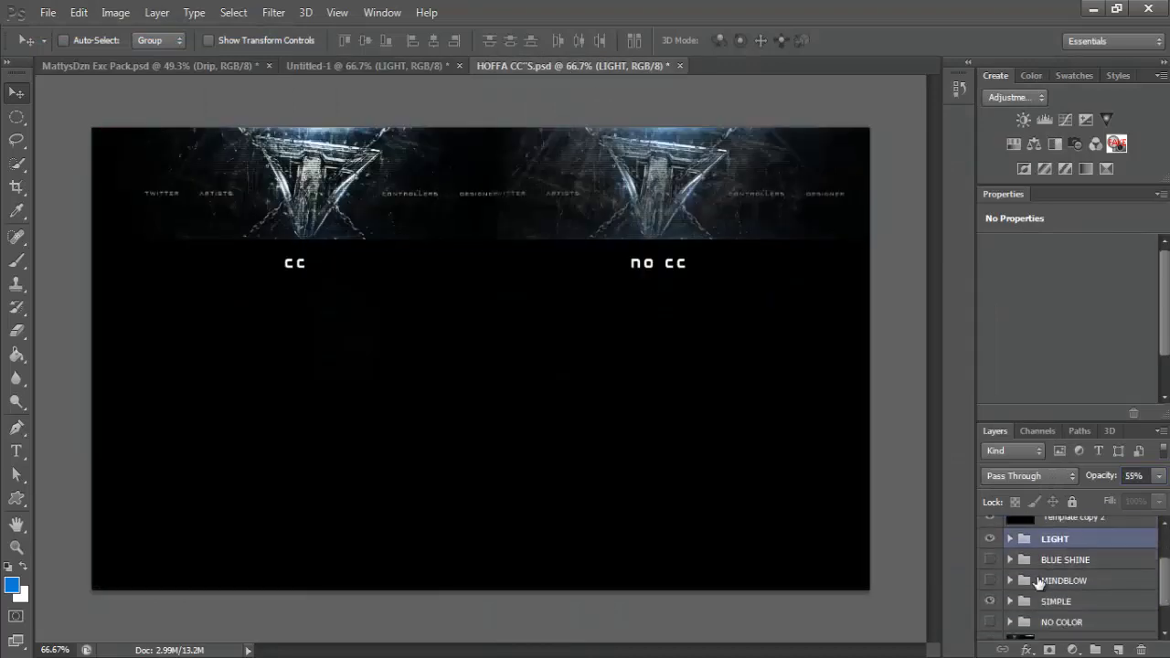
left_click(1025, 582)
left_click(990, 582)
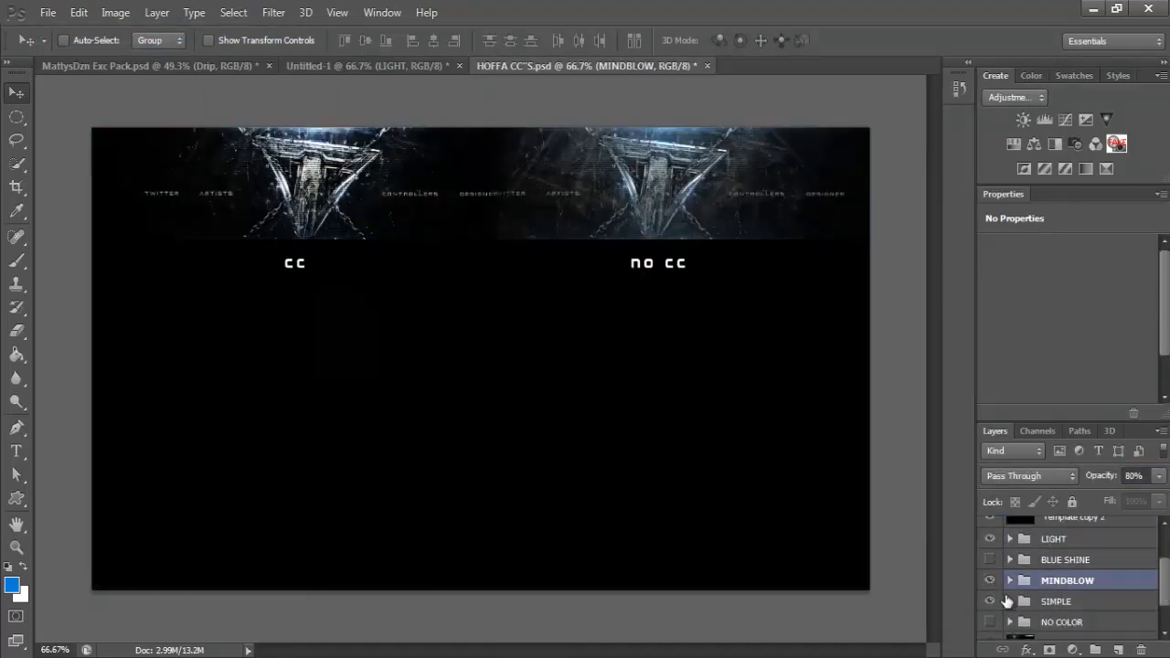
left_click_drag(340, 73, 402, 229)
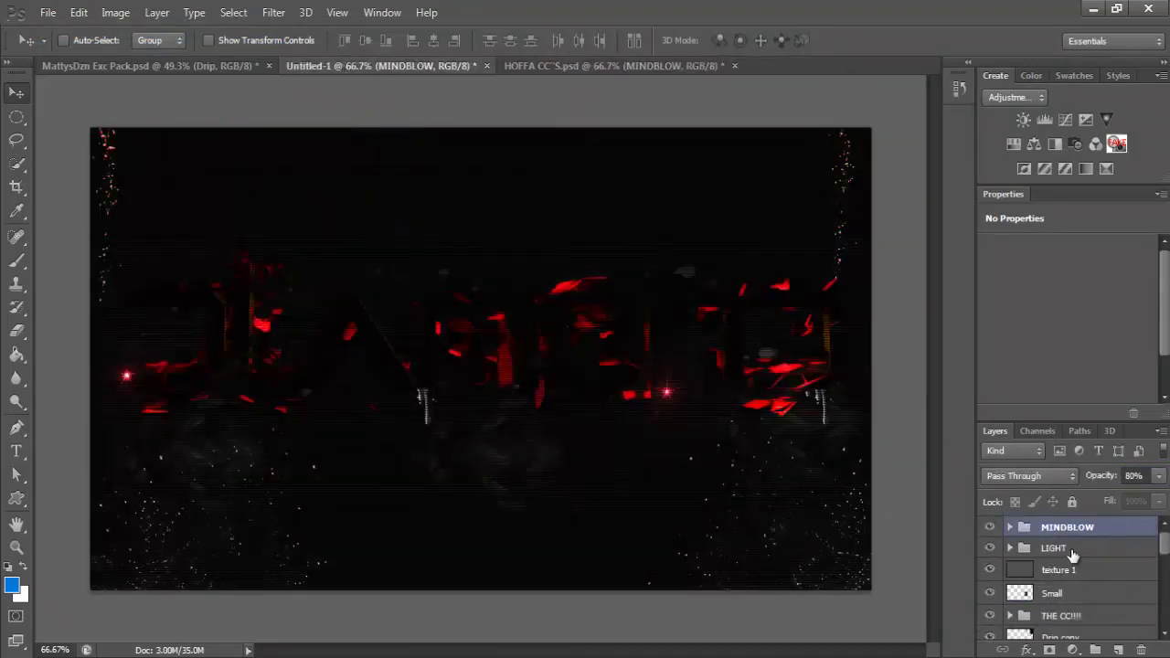
left_click(1054, 549)
key("Delete")
- Set texture 1's opacity to 36% and delete the THE CC!!!! group from Untitled-1
left_click(1158, 477)
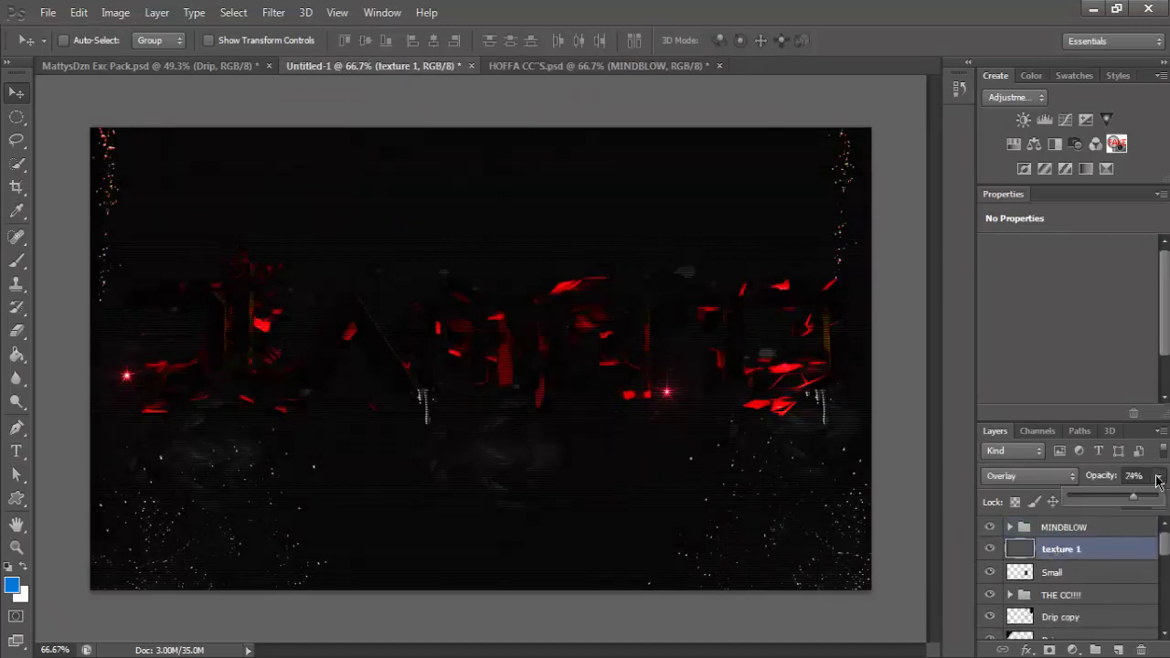
left_click(1159, 482)
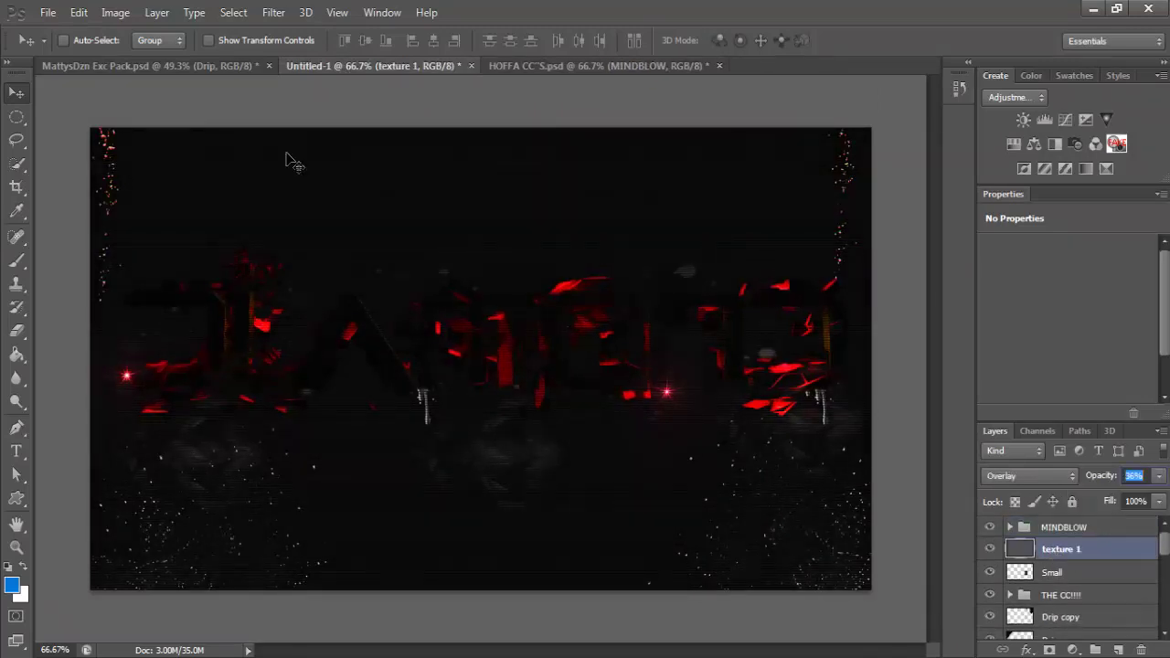
mouse_move(1165, 543)
left_mouse_down()
mouse_move(1165, 614)
mouse_move(1164, 546)
left_mouse_up()
left_click(996, 585)
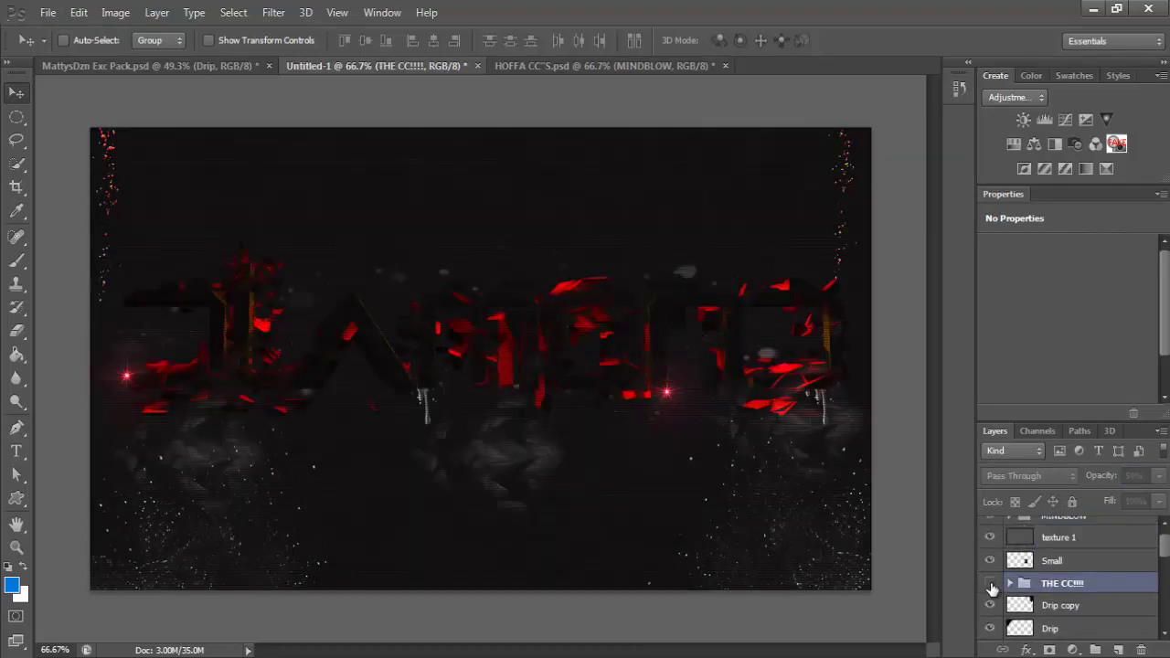
key("Delete")
- Copy the SIMPLE group from HOFFA CC'S.psd into Untitled-1 and place it directly below the MINDBLOW group
left_click(547, 70)
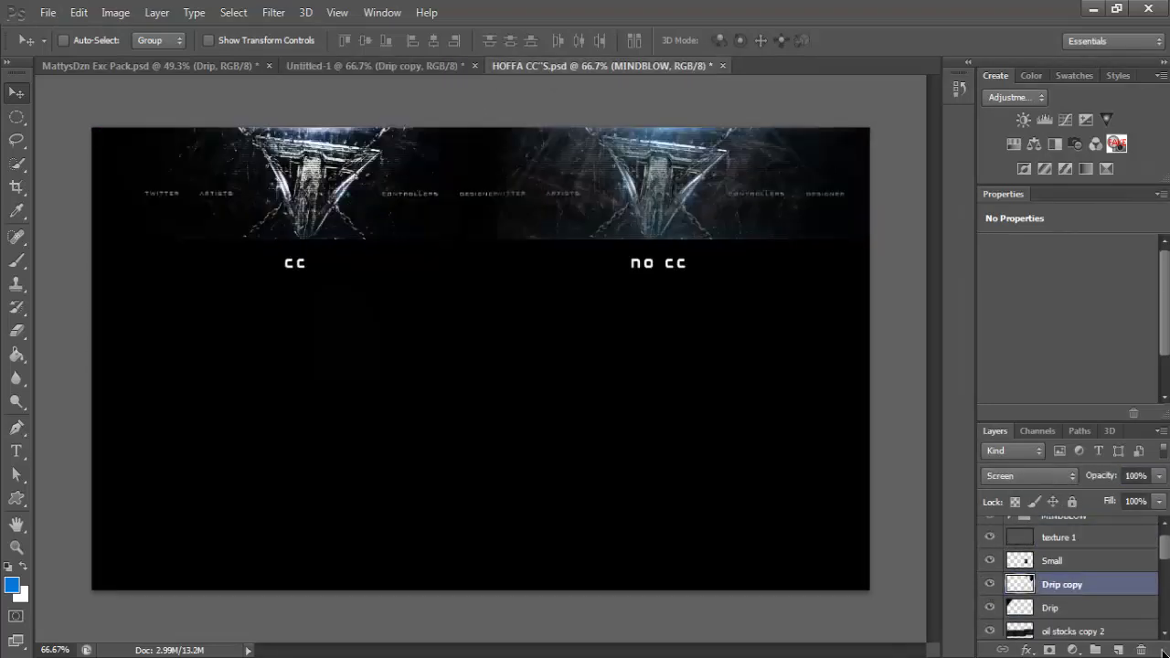
scroll(1038, 604, "down", 2)
left_click(1030, 600)
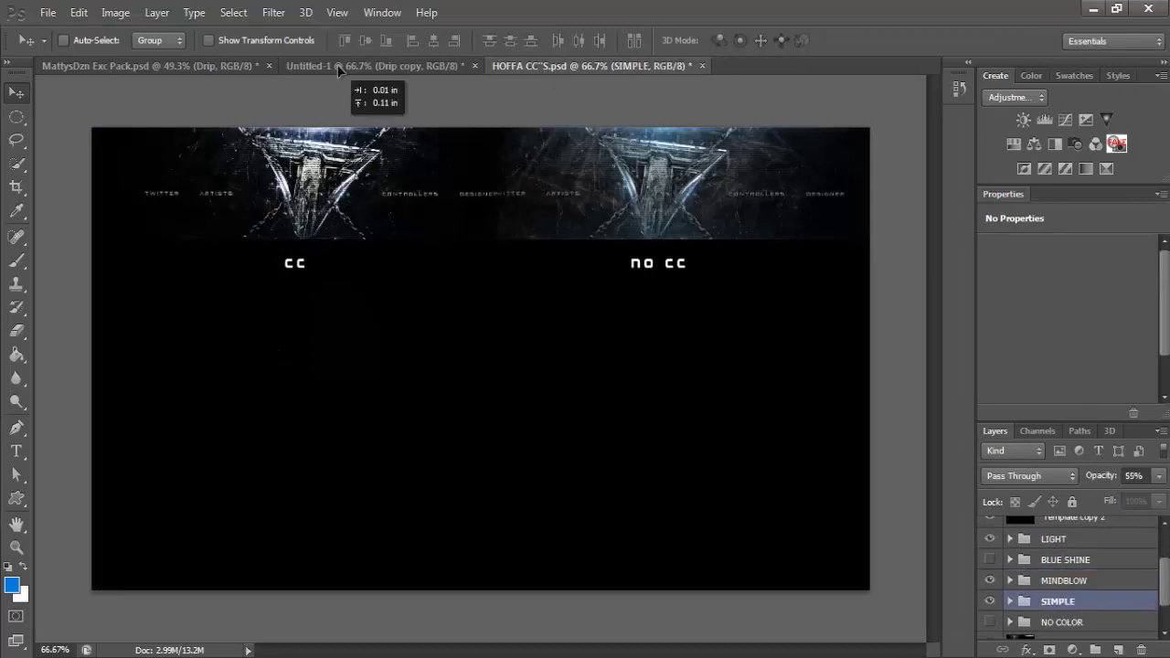
left_click(342, 68)
left_click(584, 71)
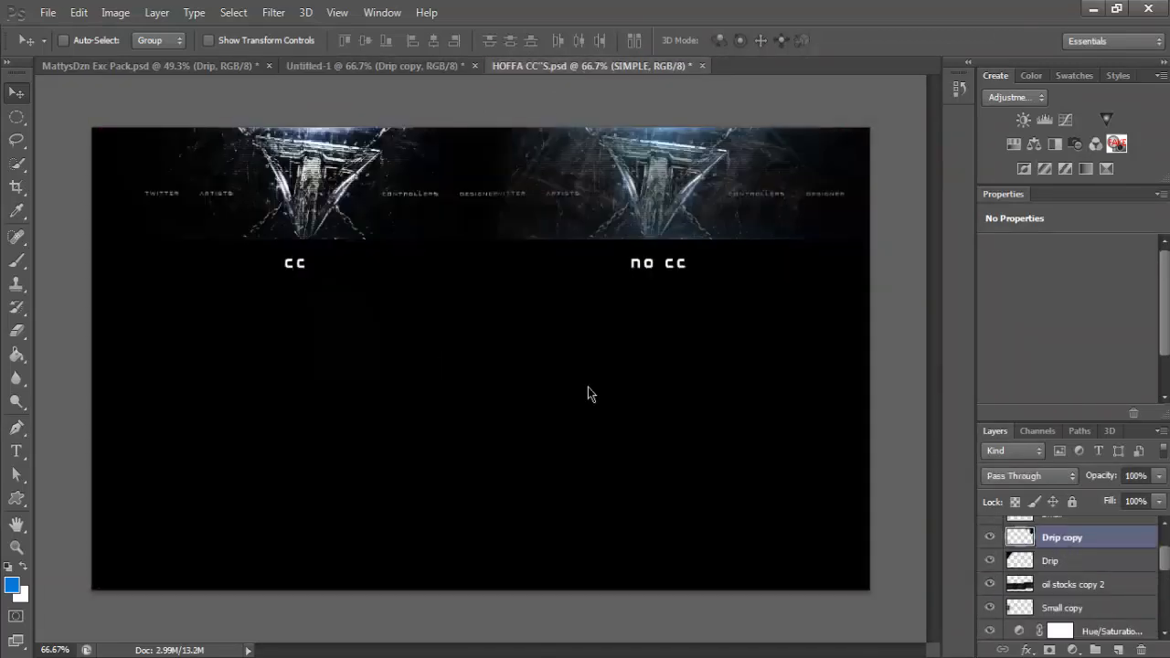
left_click_drag(446, 295, 429, 332)
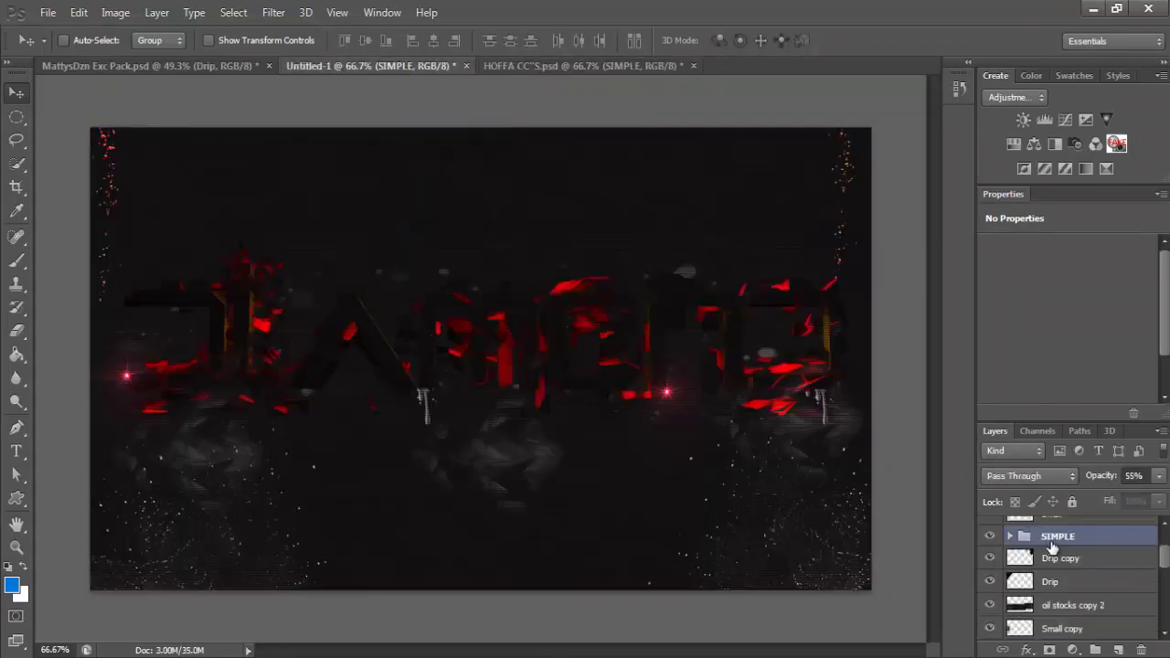
mouse_move(1052, 544)
left_mouse_down()
mouse_move(1055, 452)
mouse_move(1054, 539)
left_mouse_up()
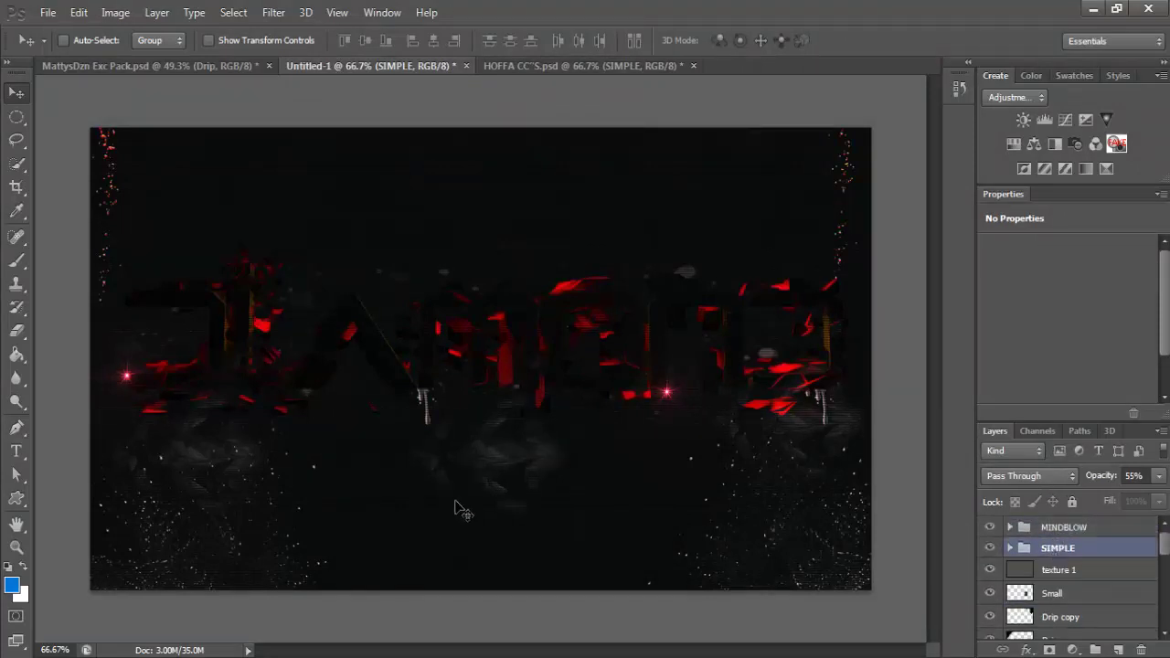
- Delete the Drip copy layer from Untitled-1
left_click_drag(1164, 545, 1164, 554)
left_click(1099, 590)
key("Delete")
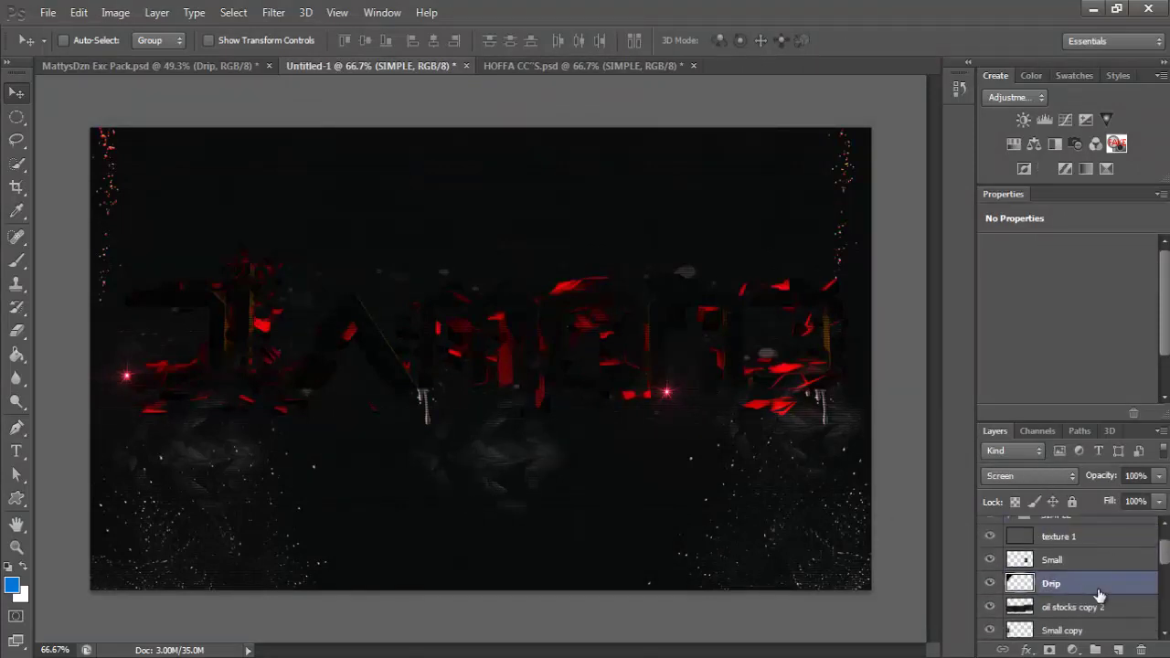
- Delete the Drip layer from Untitled-1 and expand the Textures group in MattysDzn Exc Pack.psd
key("Delete")
left_click(567, 67)
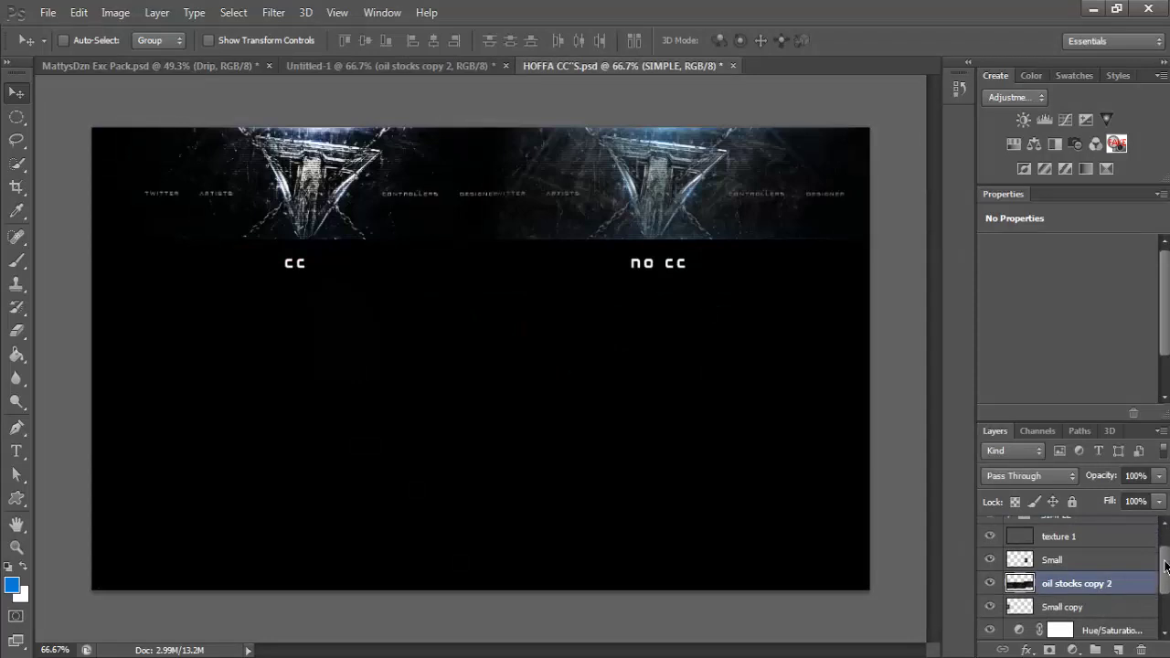
key("ctrl+Tab")
left_click(1010, 555)
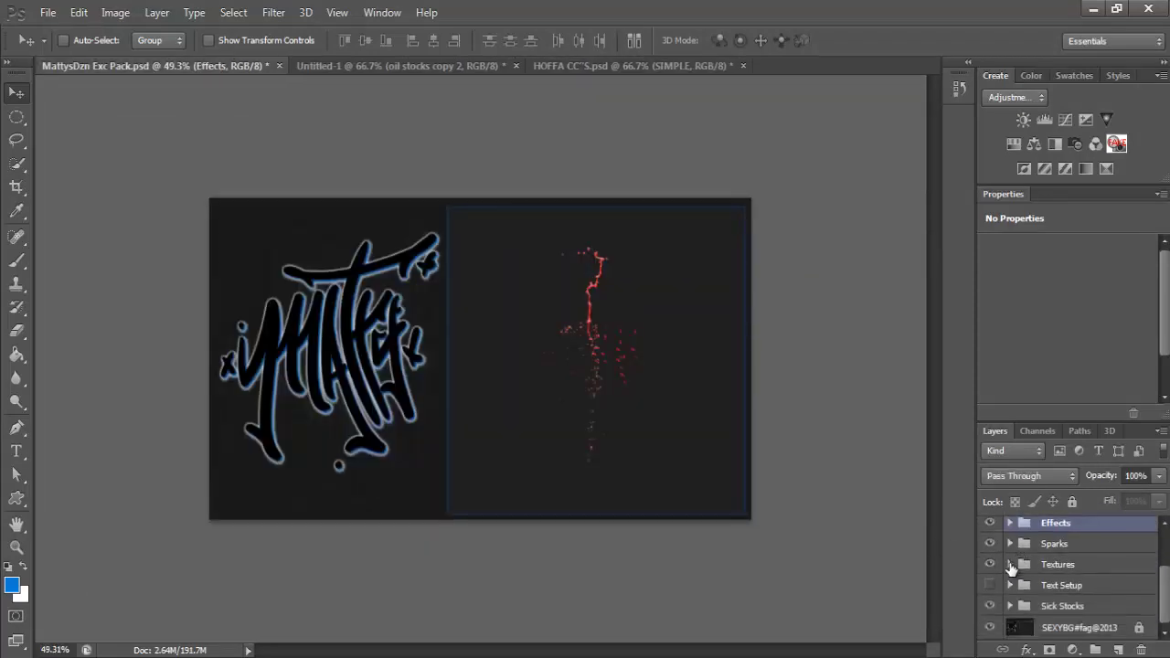
left_click(1011, 564)
- Preview the pack's textures one at a time, from Layer 5 and Lava Mountain through texture 9, hiding each again
left_click(989, 586)
left_click(989, 586)
left_click(989, 609)
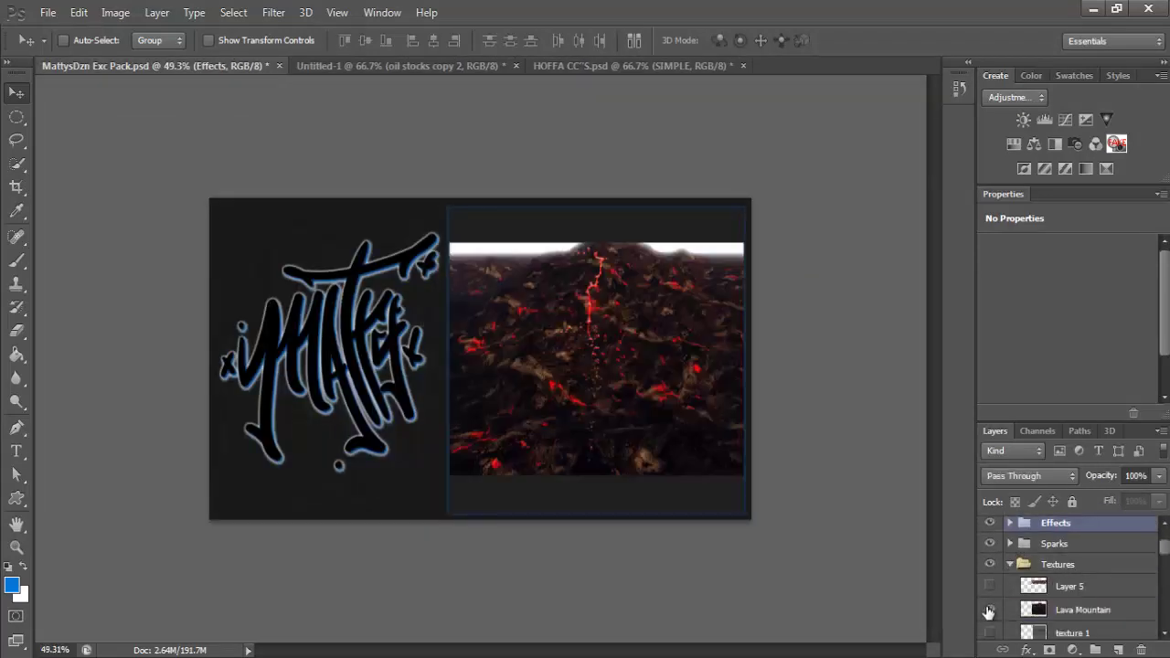
left_click(989, 610)
left_click(989, 633)
left_click(989, 633)
scroll(993, 631, "down", 3)
left_click(990, 547)
left_click(990, 547)
left_click(992, 570)
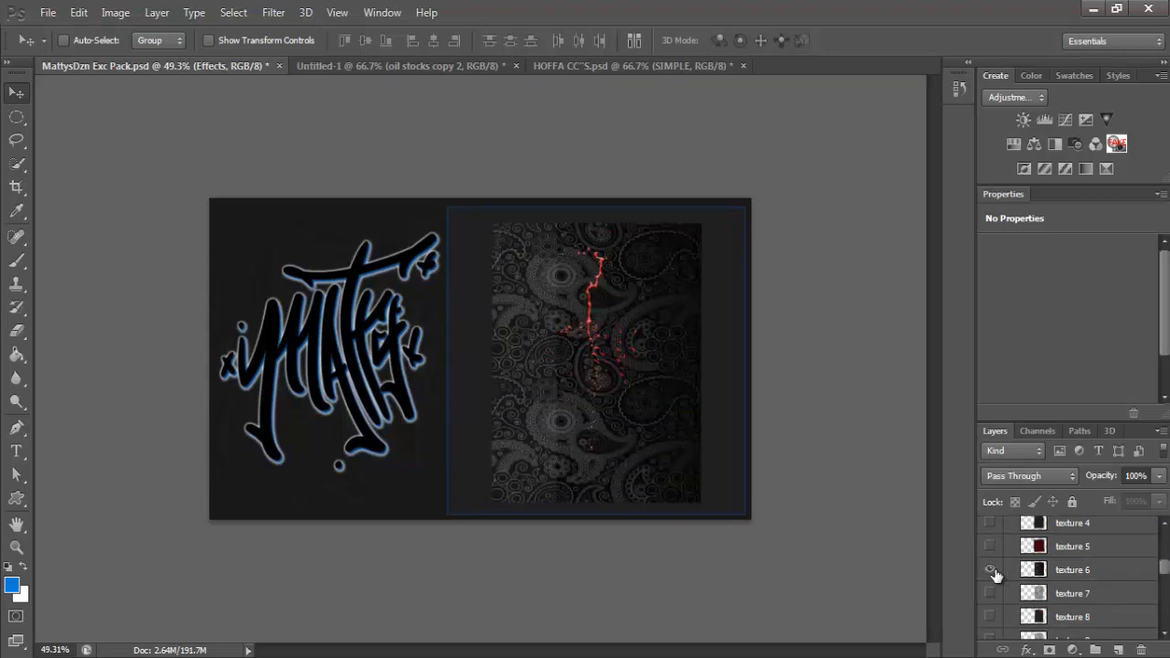
left_click(991, 570)
left_click(991, 594)
left_click(991, 594)
left_click(992, 617)
left_click(992, 617)
left_click(993, 637)
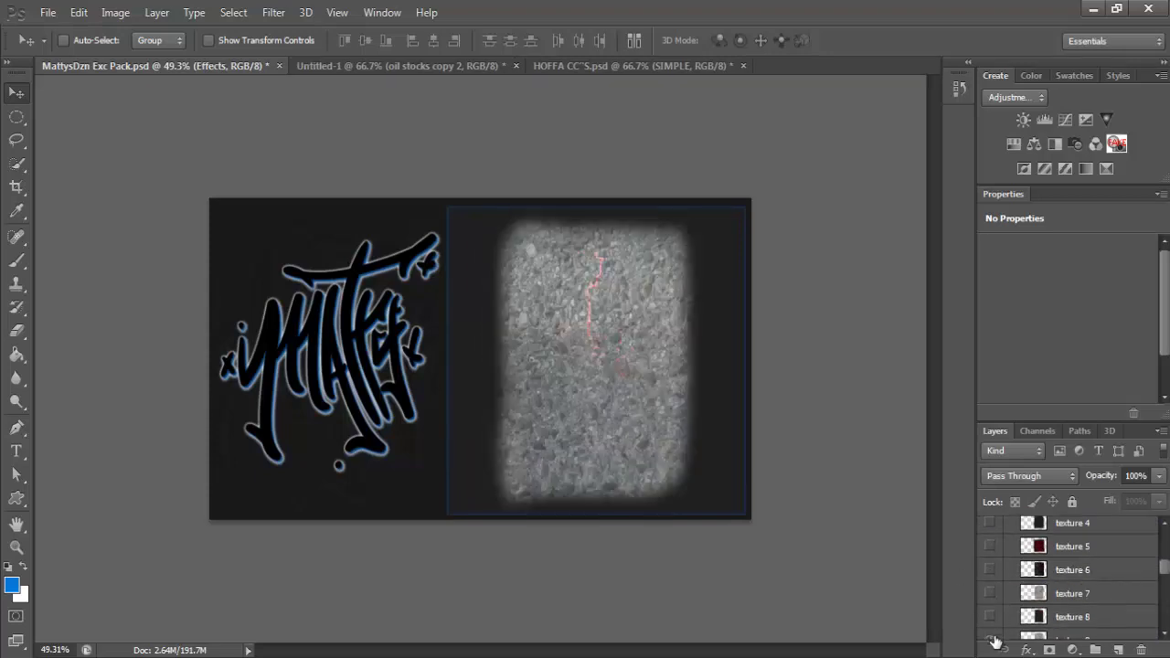
left_click(994, 639)
- Preview further textures of the pack individually between texture 11 and texture 18, including the cracked lava texture 17, hiding each again
scroll(994, 631, "down", 3)
left_click(991, 555)
left_click(991, 555)
left_click(991, 578)
left_click(991, 578)
left_click(992, 622)
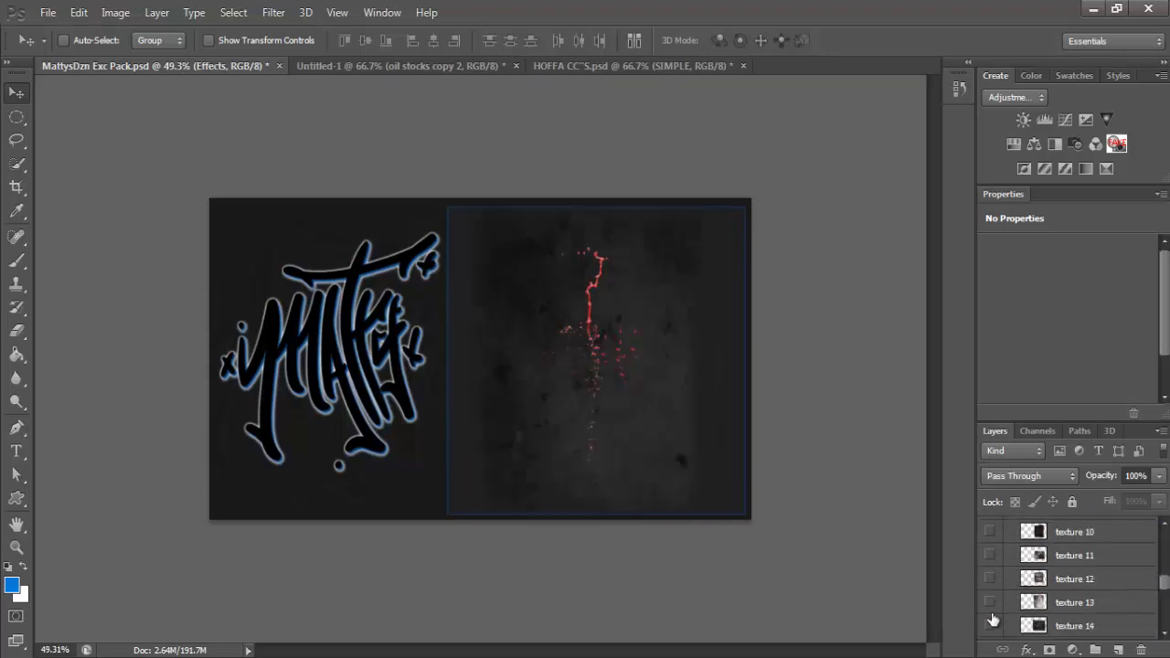
left_click(989, 625)
left_click(989, 626)
scroll(1110, 596, "down", 2)
left_click(990, 597)
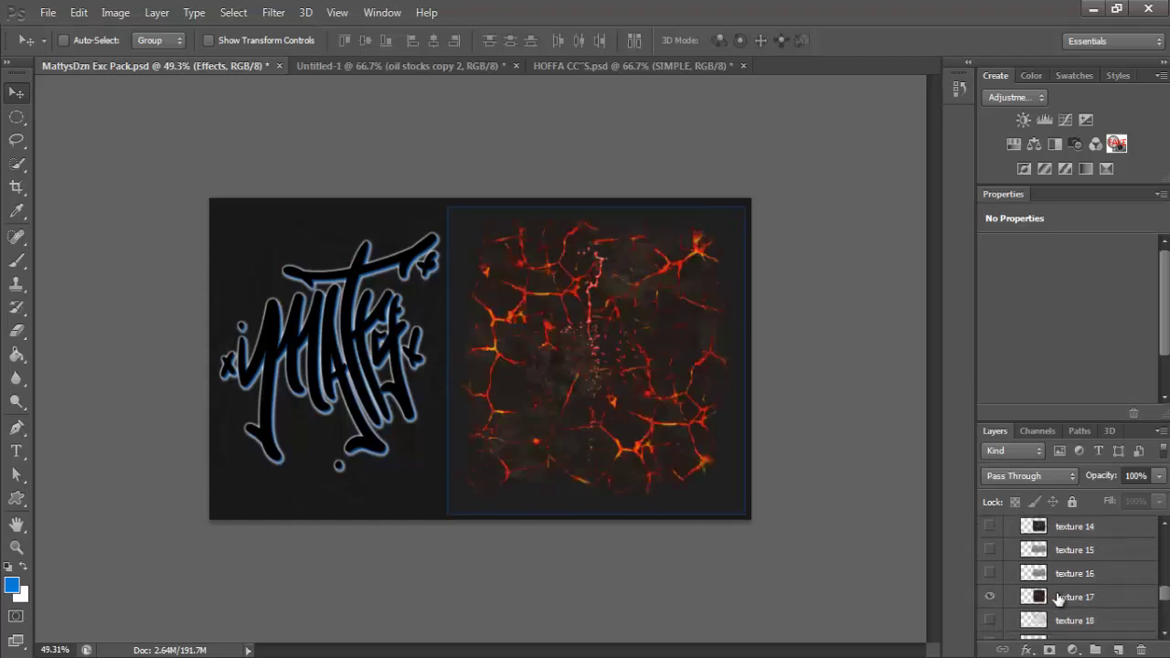
left_click(1059, 598)
left_click(990, 597)
left_click(993, 573)
left_click(993, 573)
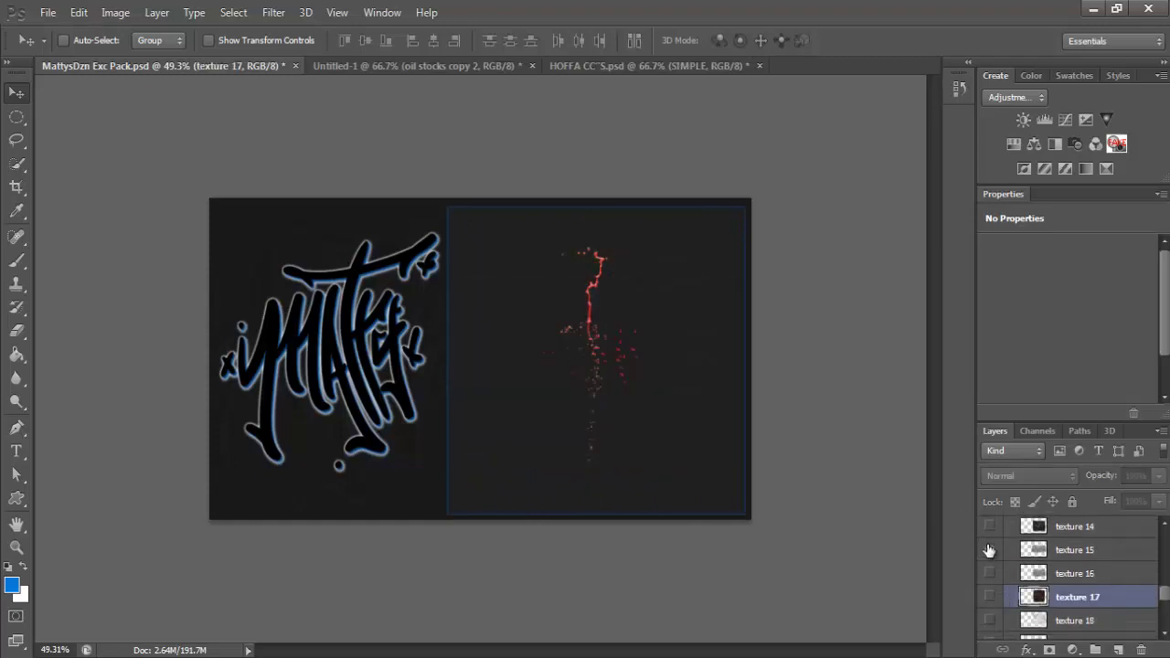
left_click(990, 526)
left_click(991, 527)
left_click(992, 621)
left_click(991, 621)
- Show texture 16, copy it into Untitled-1 and enlarge it to about 214% width and 213% height to cover the canvas
left_click(989, 574)
left_click(1061, 574)
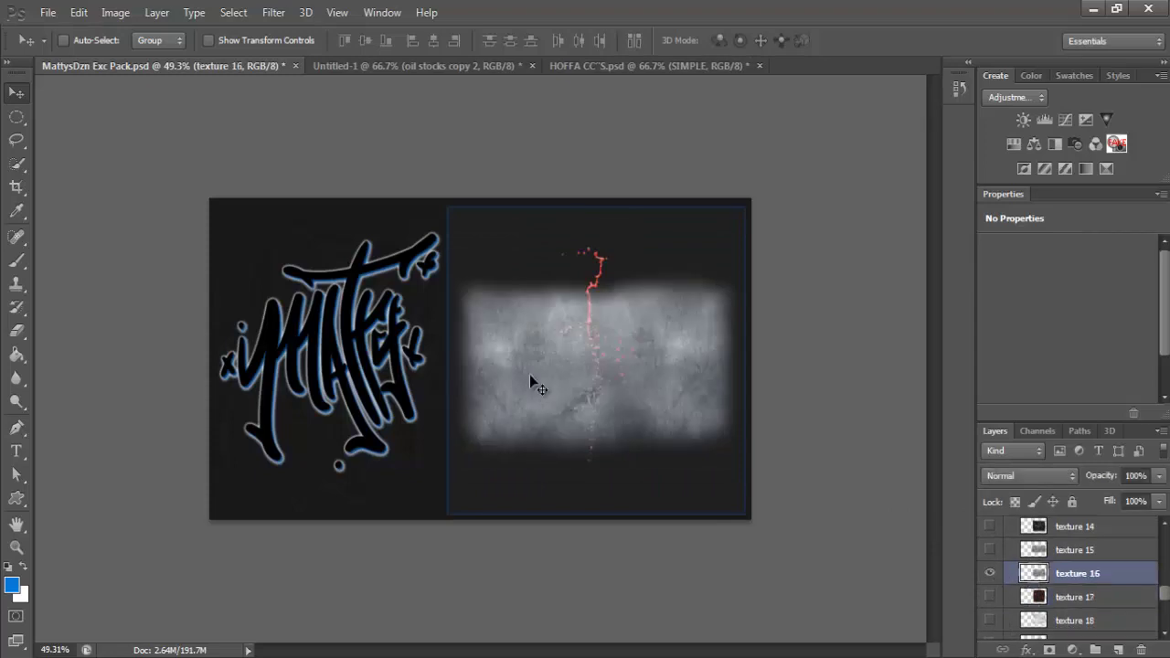
left_click_drag(530, 374, 211, 231)
left_click_drag(202, 230, 185, 229)
left_click_drag(455, 346, 921, 651)
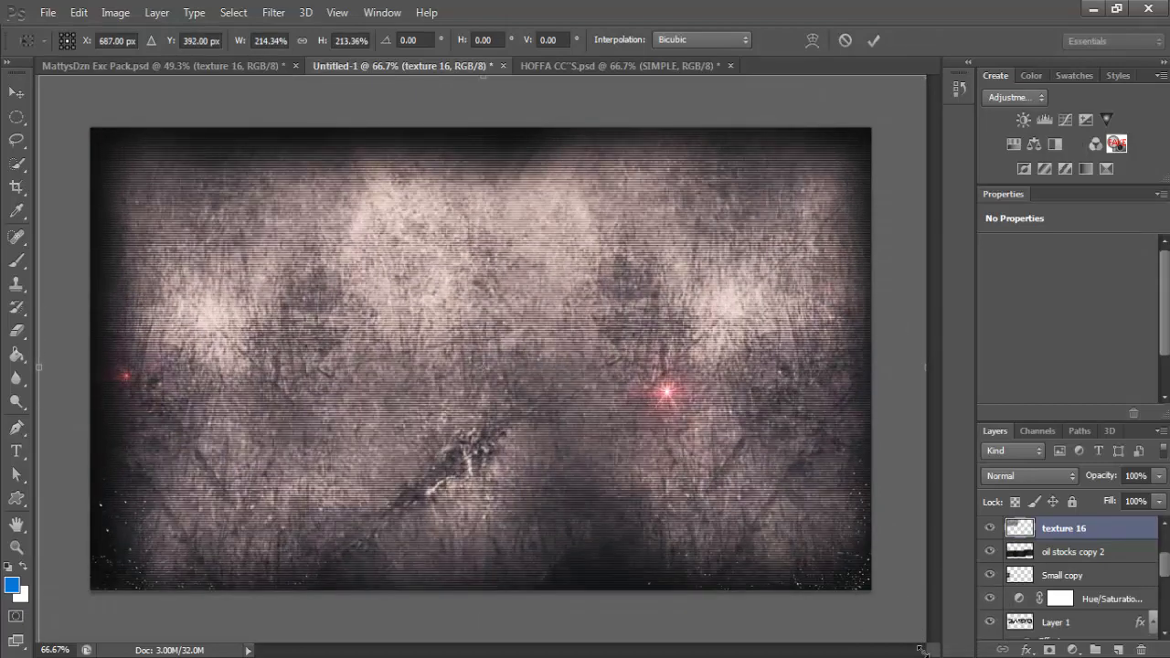
key("Return")
- Move the texture 16 layer between the Melting and Techy layers and set its blending mode to Overlay
left_click_drag(1085, 525, 1076, 594)
left_click(1042, 475)
left_click(1010, 228)
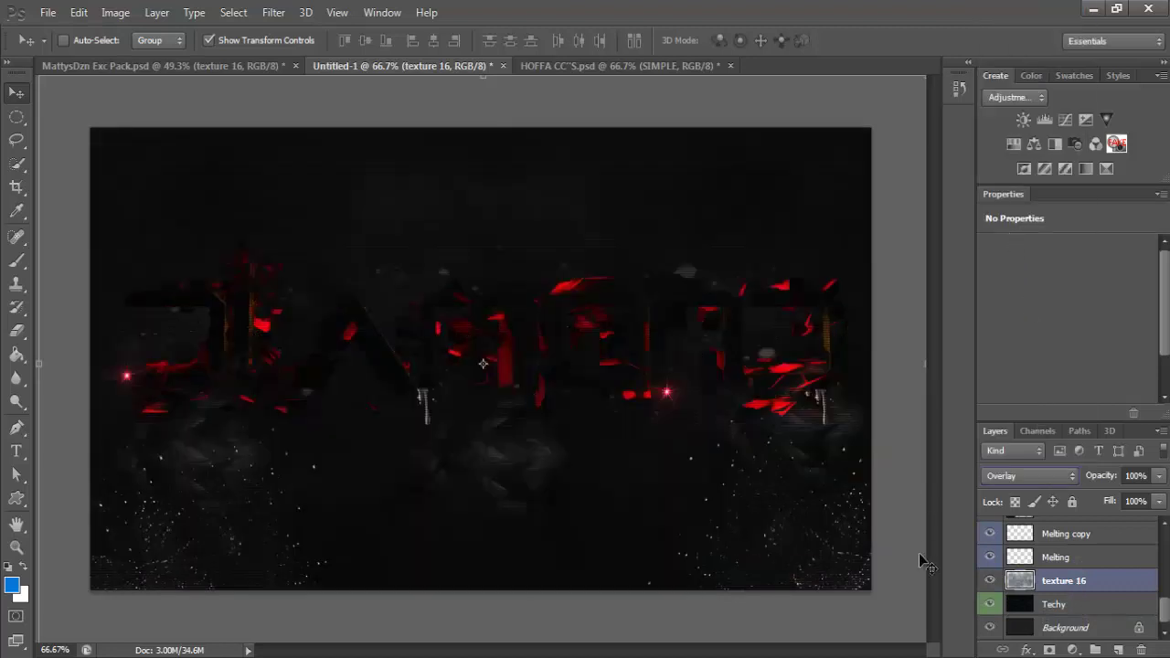
left_click(46, 12)
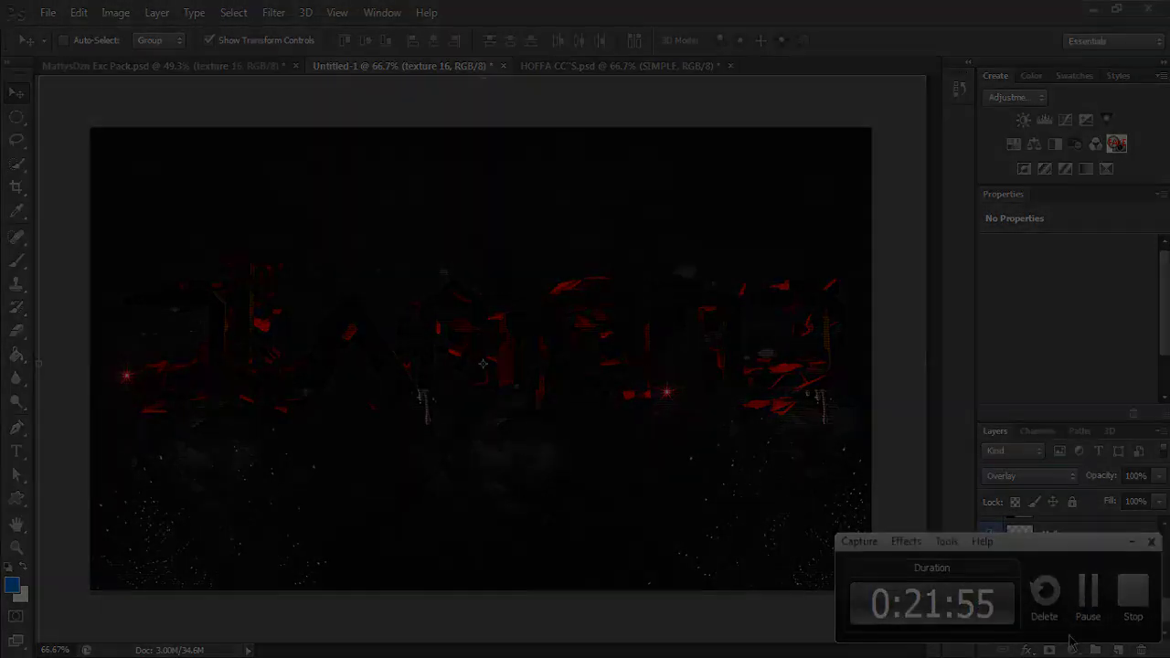